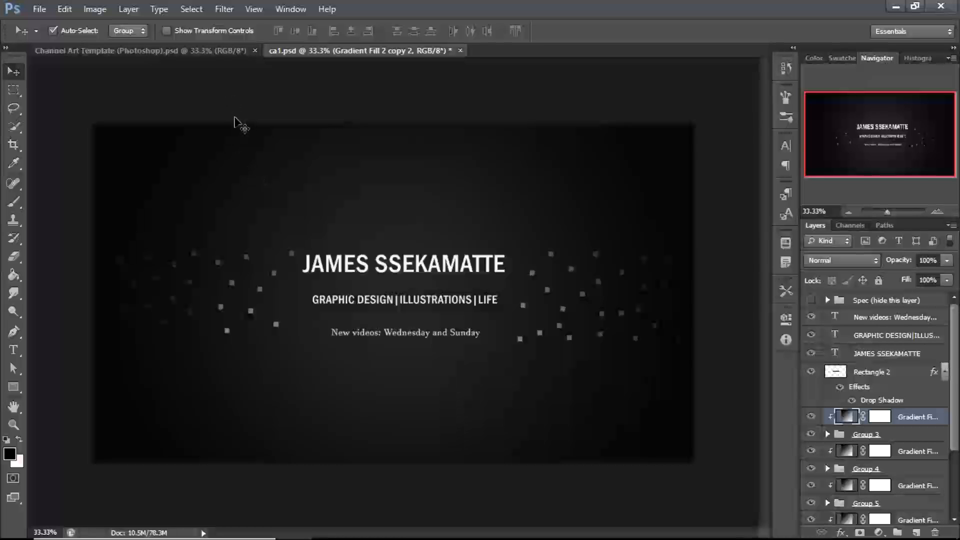
Compare the Channel Art Template document with the finished banner design in ca1.psd.
click(199, 52)
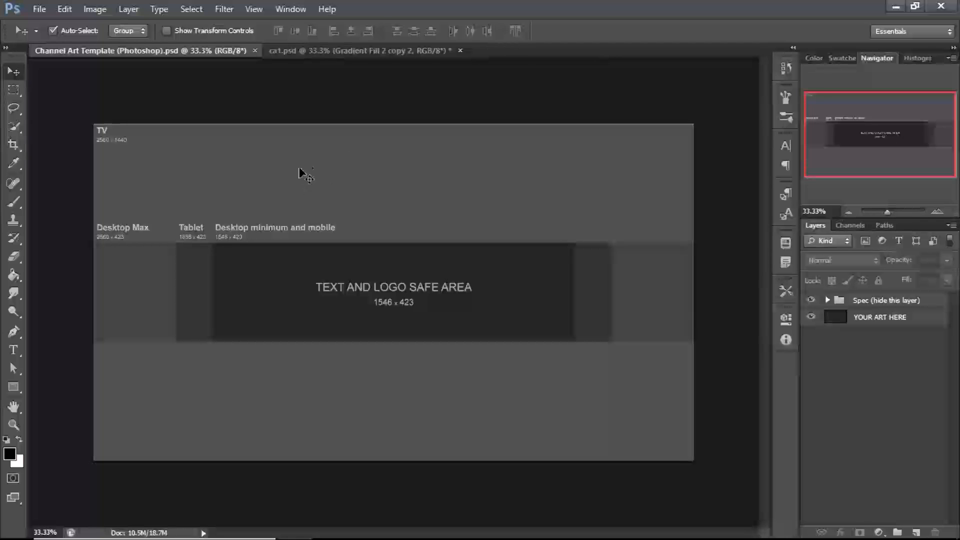
click(316, 51)
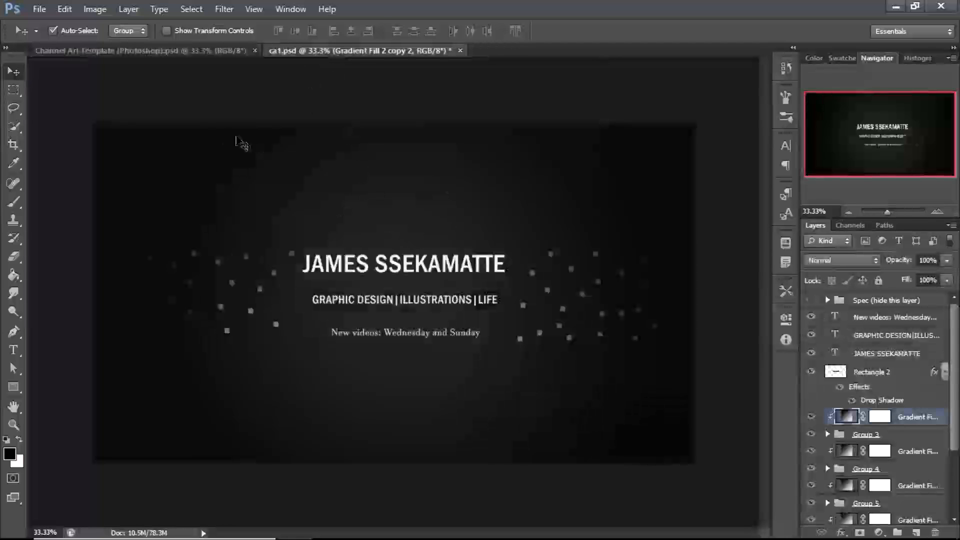
click(229, 52)
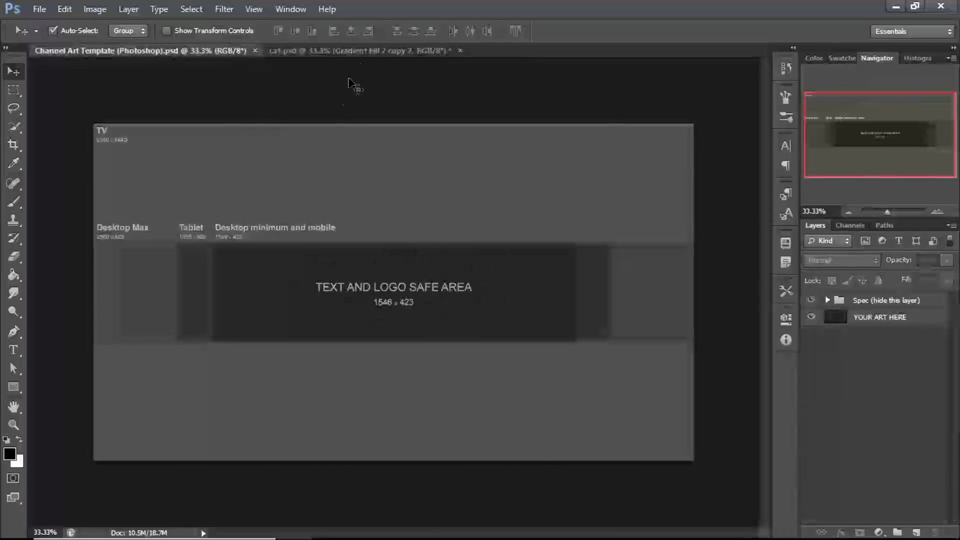
click(355, 51)
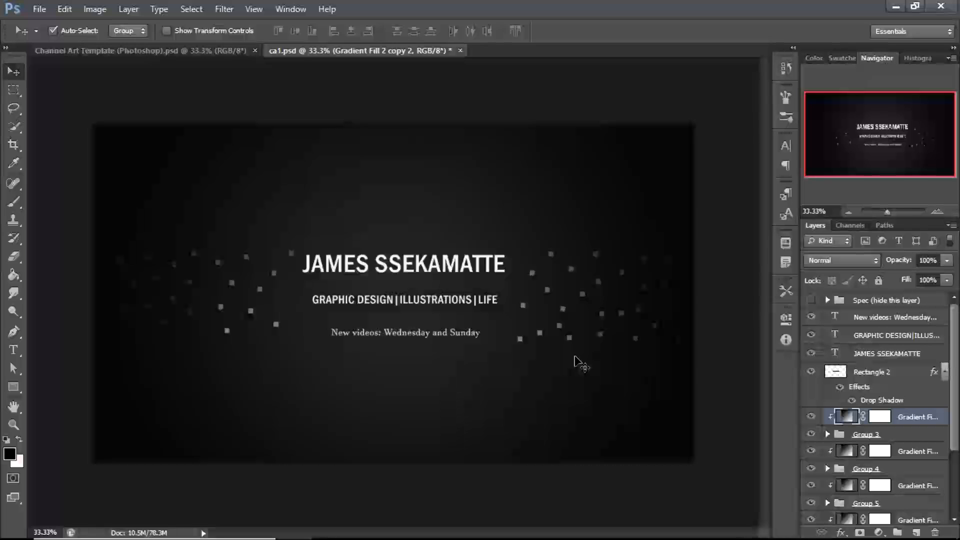
Open a screen sketch of the banner and handwrite a boxed list above it reading "What?", "When" and "CTA".
key(super+w)
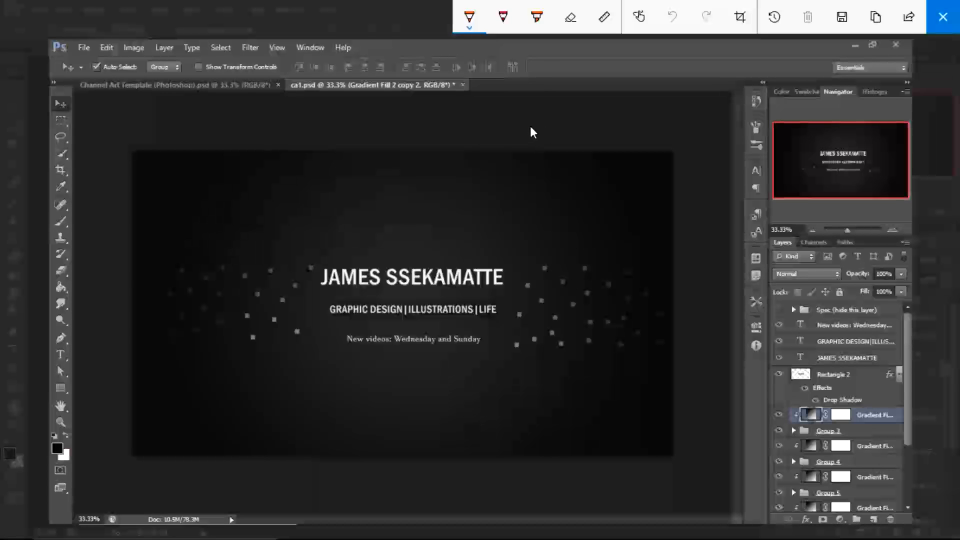
mouse_move(461, 110)
mouse_down()
mouse_move(497, 118)
mouse_move(553, 99)
mouse_move(616, 101)
mouse_move(575, 107)
mouse_move(580, 120)
mouse_up()
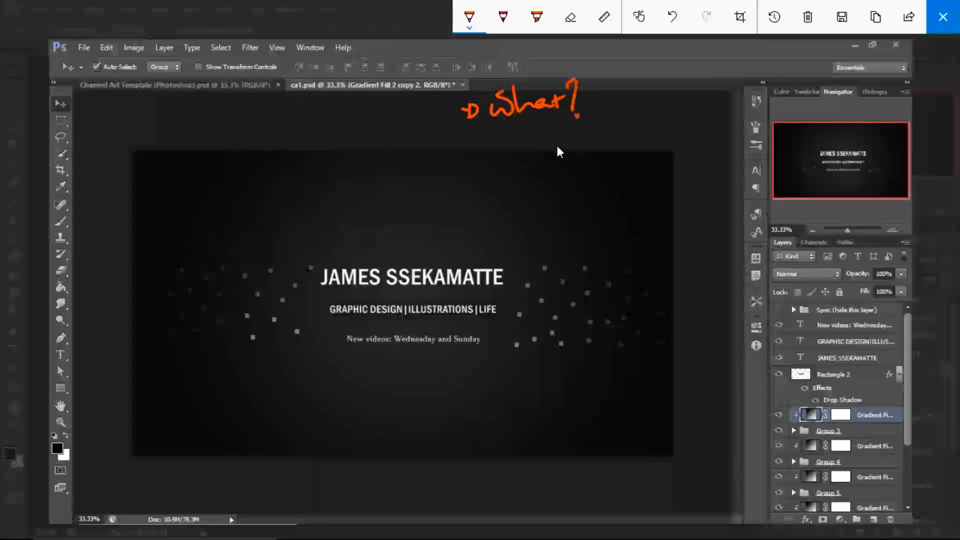
drag(466, 133, 481, 135)
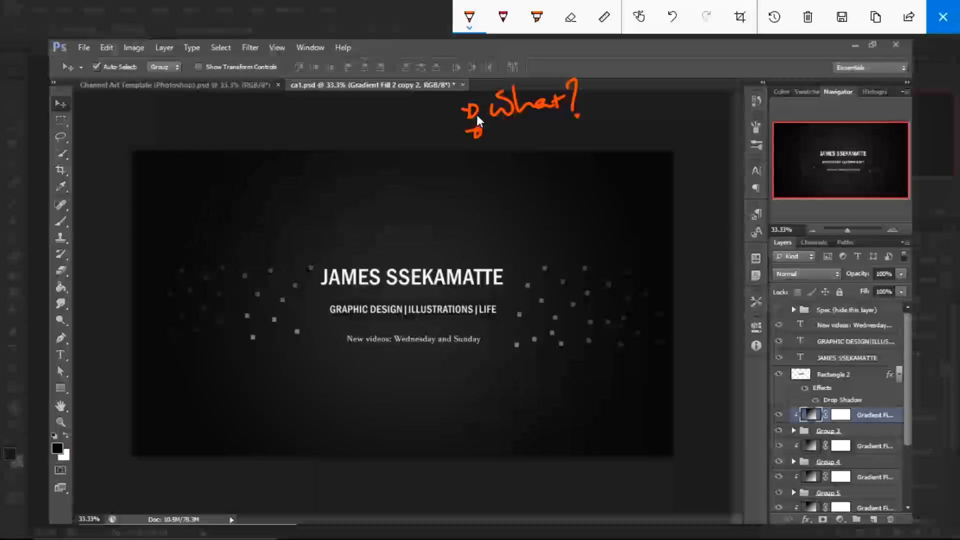
mouse_move(497, 137)
mouse_down()
mouse_move(517, 119)
mouse_move(559, 131)
mouse_up()
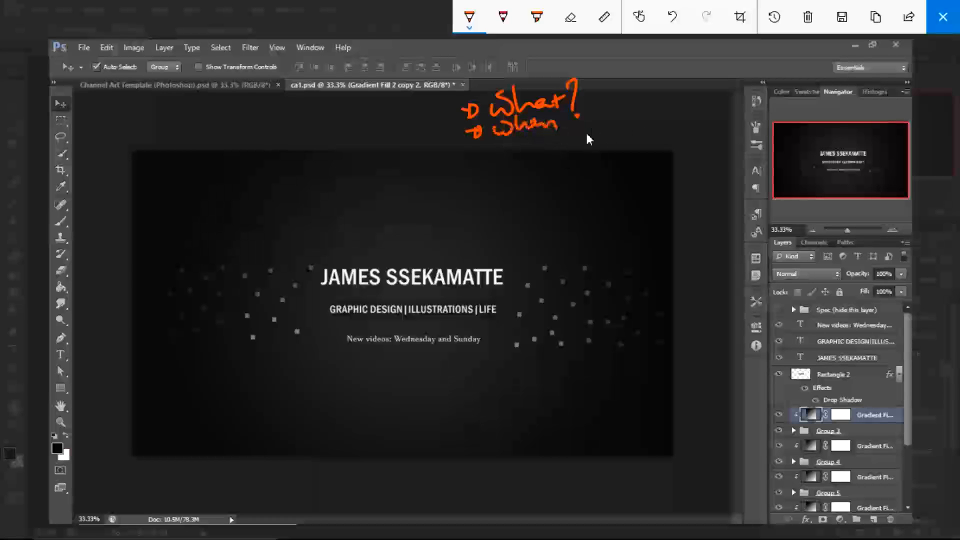
mouse_move(471, 148)
mouse_down()
mouse_move(528, 154)
mouse_move(539, 134)
mouse_up()
mouse_move(529, 136)
mouse_down()
mouse_move(530, 151)
mouse_move(553, 149)
mouse_up()
drag(543, 145, 550, 144)
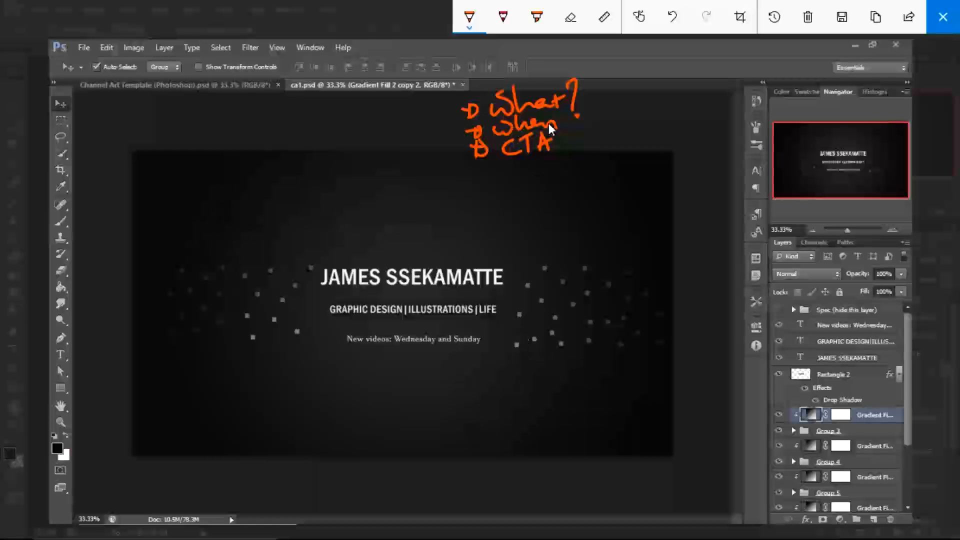
mouse_move(456, 103)
mouse_down()
mouse_move(601, 156)
mouse_move(442, 106)
mouse_up()
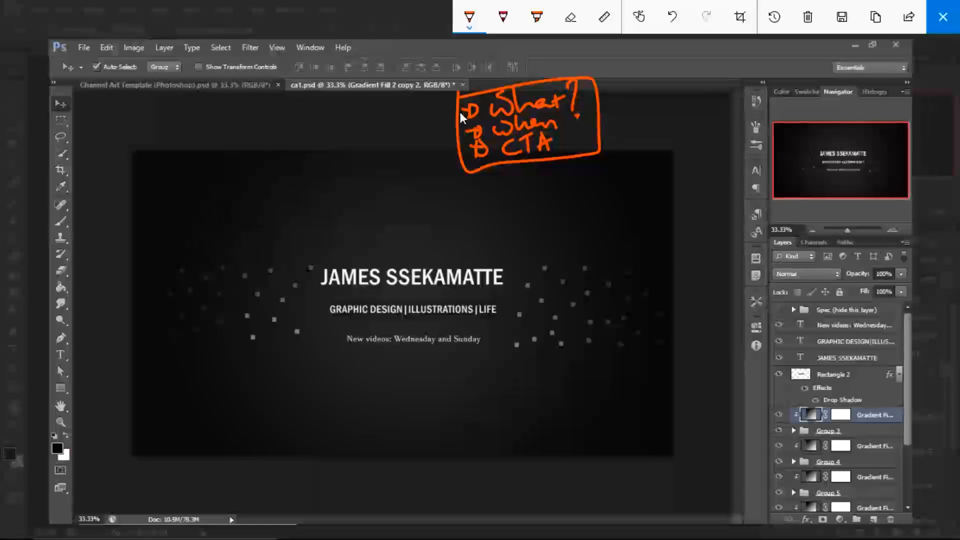
Connect the "What?" item with an arrow to a bracketed handwritten note reading "Name + Design".
mouse_move(585, 93)
mouse_down()
mouse_move(637, 90)
mouse_move(628, 83)
mouse_move(691, 90)
mouse_move(711, 82)
mouse_up()
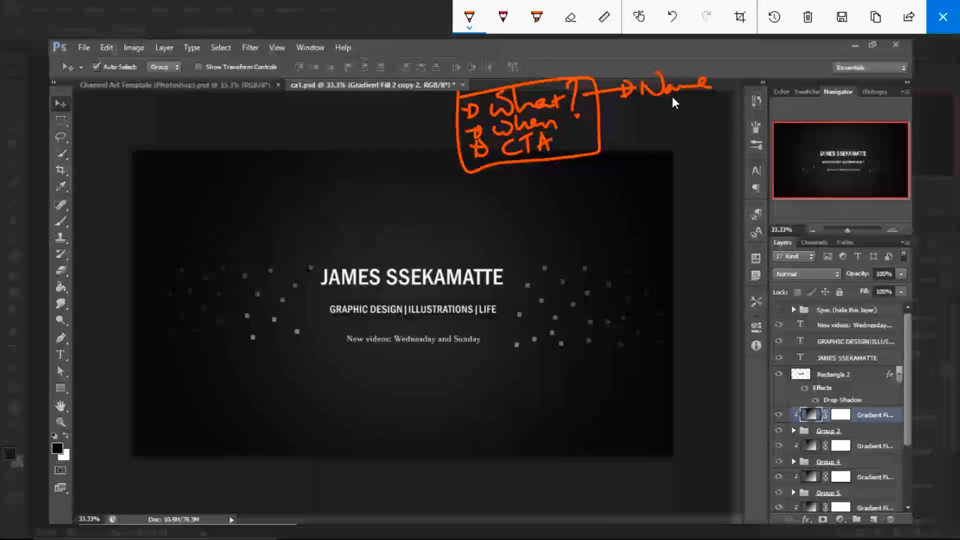
drag(678, 93, 679, 106)
mouse_move(649, 114)
mouse_down()
mouse_move(689, 123)
mouse_move(718, 118)
mouse_up()
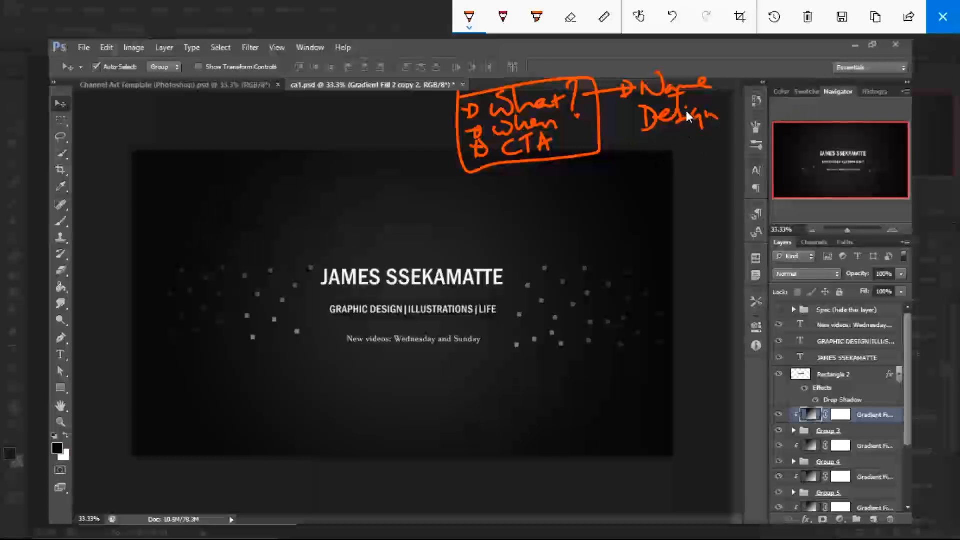
drag(647, 89, 659, 141)
drag(693, 60, 713, 146)
Bracket the banner's title and tagline and point an arrow from them to the handwritten words "Name" and "Design".
mouse_move(498, 252)
mouse_down()
mouse_move(518, 289)
mouse_move(501, 317)
mouse_move(559, 224)
mouse_up()
drag(540, 232, 561, 240)
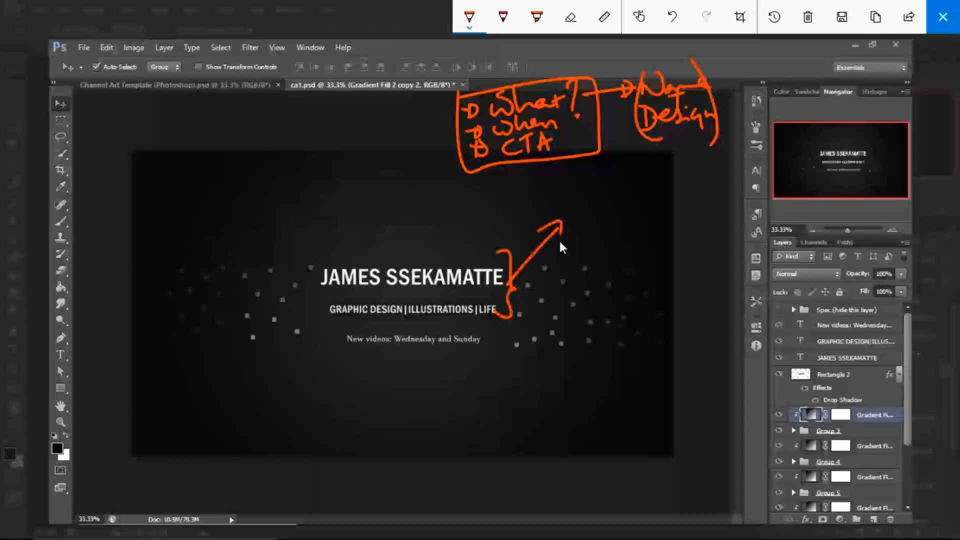
mouse_move(584, 190)
mouse_down()
mouse_move(610, 200)
mouse_move(619, 179)
mouse_move(627, 186)
mouse_move(682, 180)
mouse_up()
mouse_move(611, 209)
mouse_down()
mouse_move(620, 229)
mouse_move(675, 189)
mouse_move(713, 181)
mouse_up()
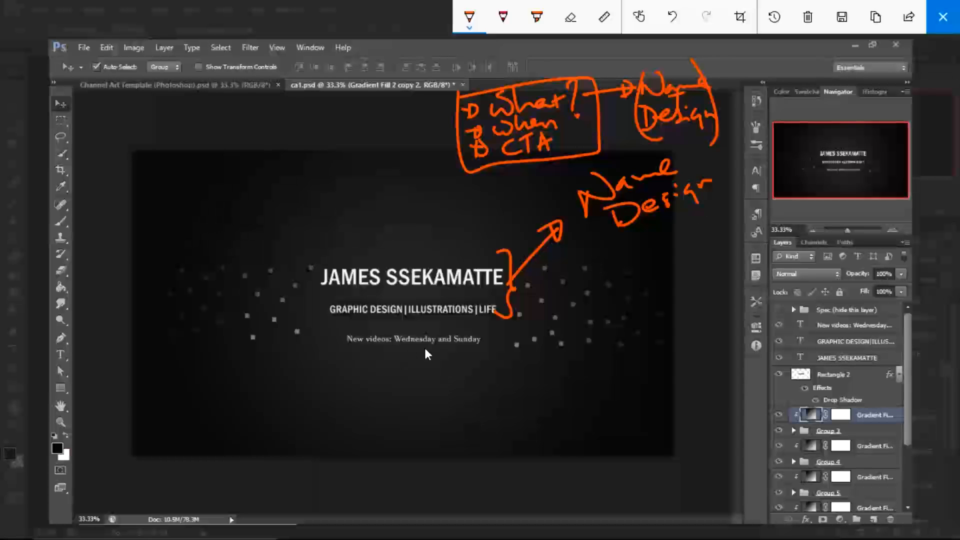
Underline and box the "New videos: Wednesday and Sunday" line, and mark the title and tagline above it.
drag(348, 351, 476, 343)
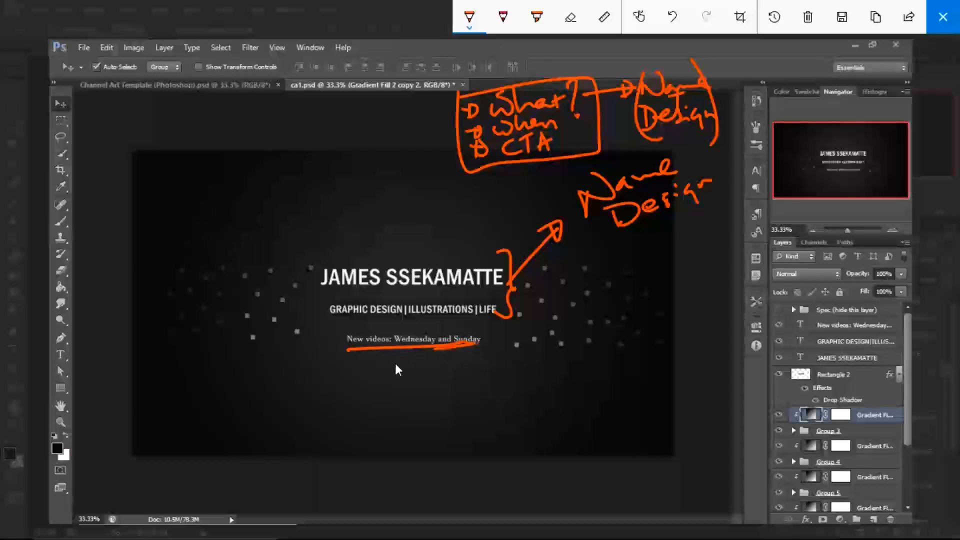
drag(346, 334, 320, 329)
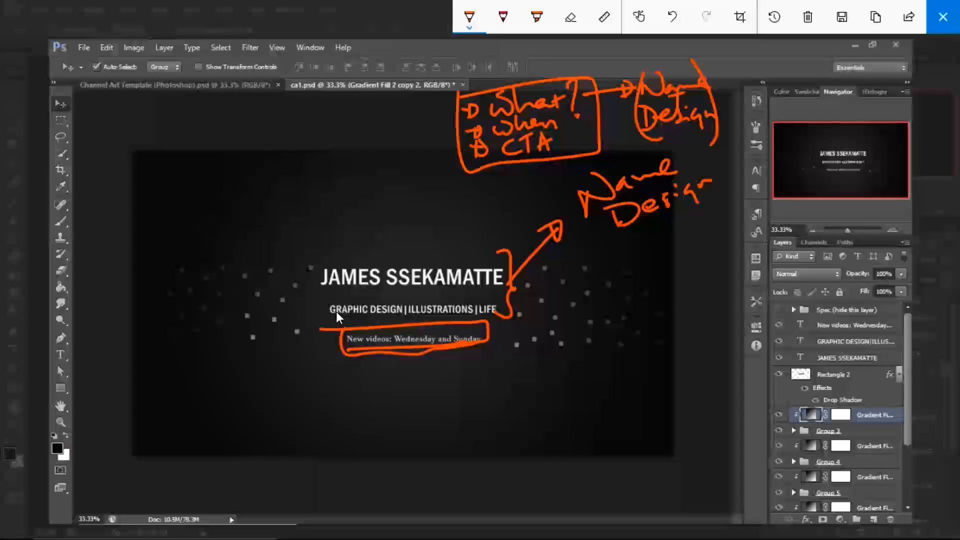
drag(411, 242, 404, 291)
drag(331, 315, 411, 307)
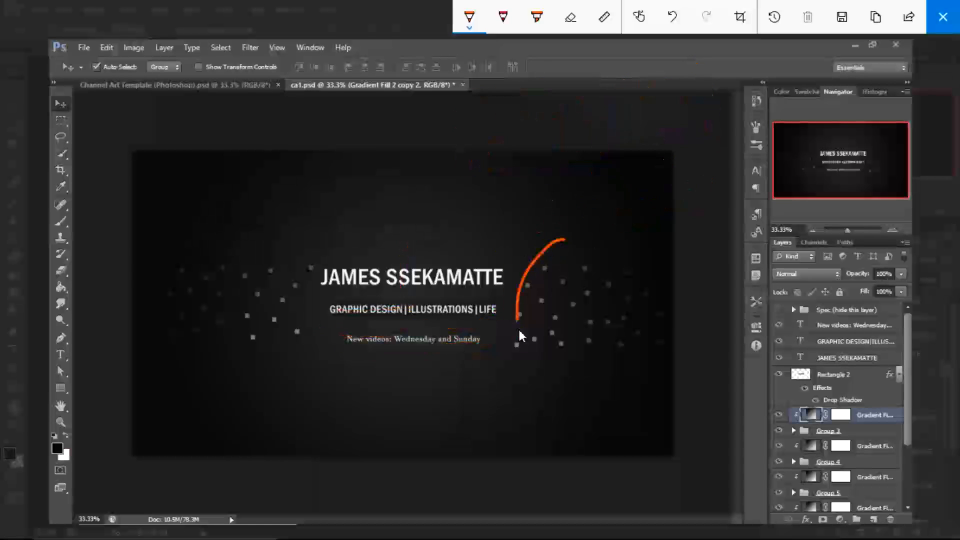
Circle the scattered squares on both sides of the banner text and erase all the ink.
drag(518, 330, 624, 255)
drag(252, 238, 155, 291)
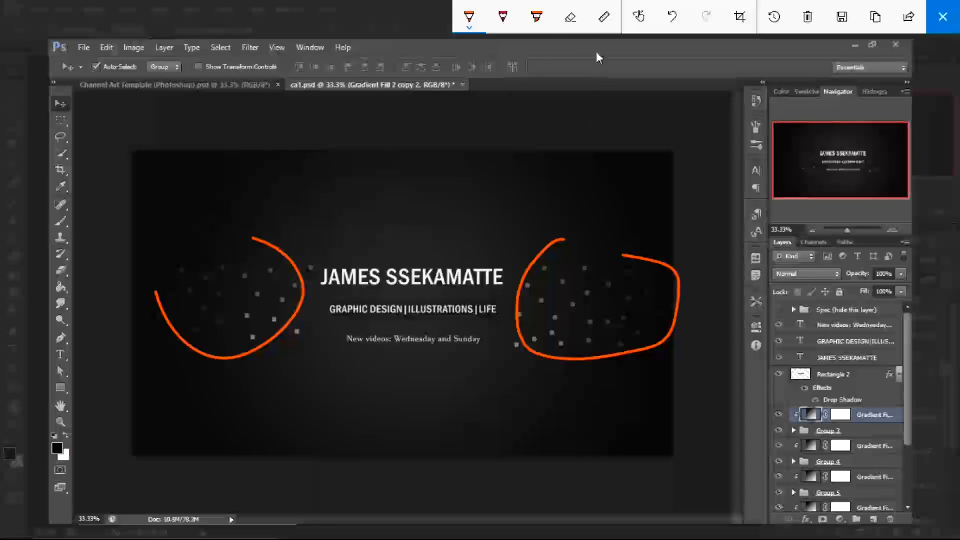
click(572, 22)
click(571, 27)
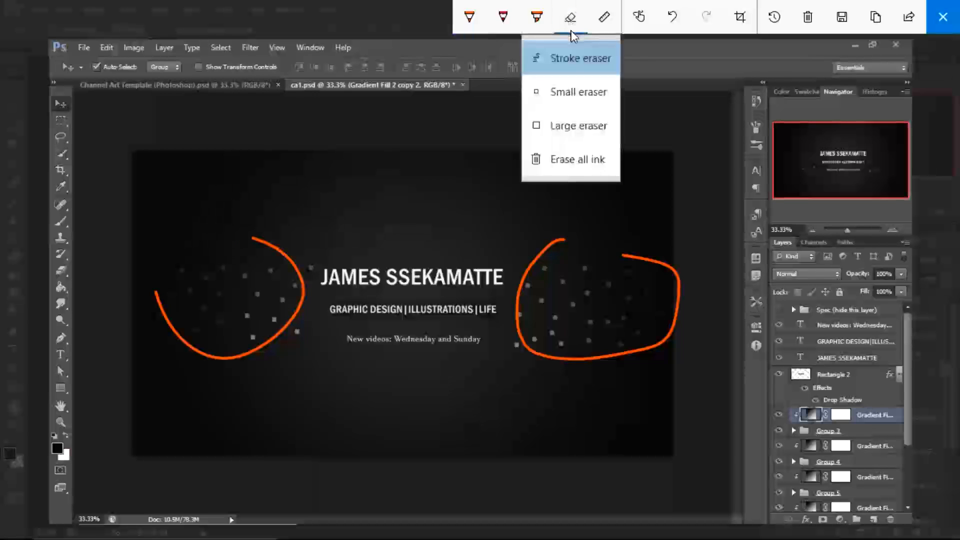
click(562, 158)
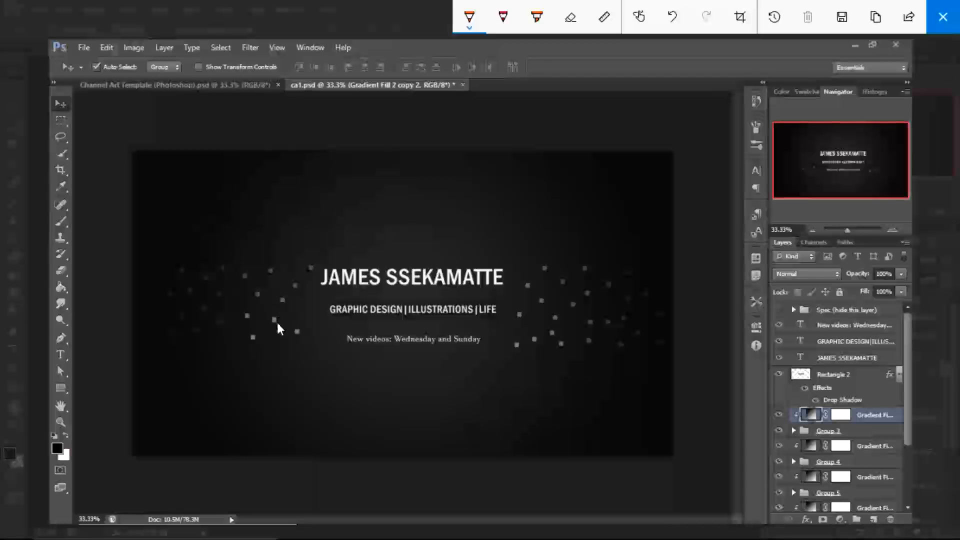
Circle the brighter lower squares on both sides of the text and mark the upper squares left of the title.
mouse_move(264, 306)
mouse_down()
mouse_move(239, 324)
mouse_move(222, 316)
mouse_up()
mouse_move(529, 312)
mouse_down()
mouse_move(508, 332)
mouse_move(531, 317)
mouse_up()
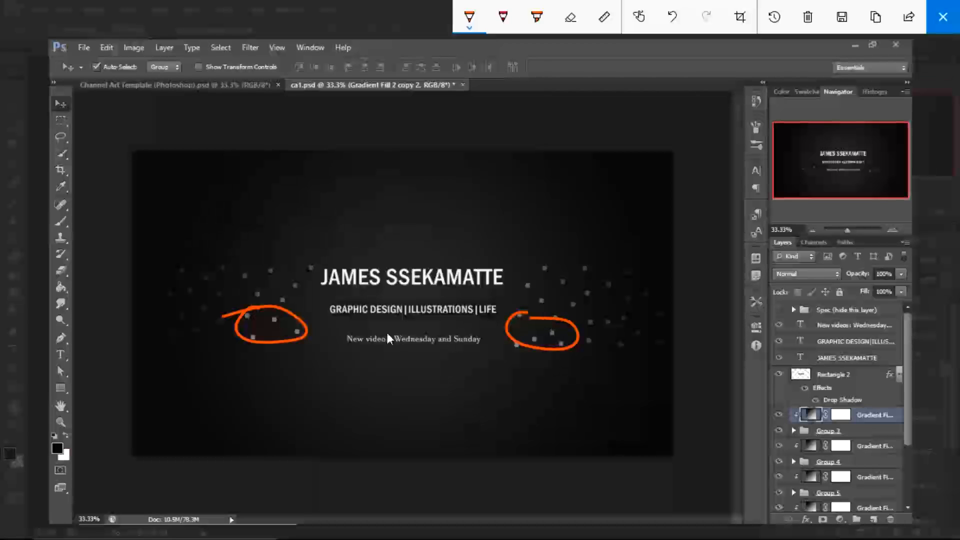
mouse_move(300, 270)
mouse_down()
mouse_move(252, 274)
mouse_move(150, 332)
mouse_move(198, 270)
mouse_up()
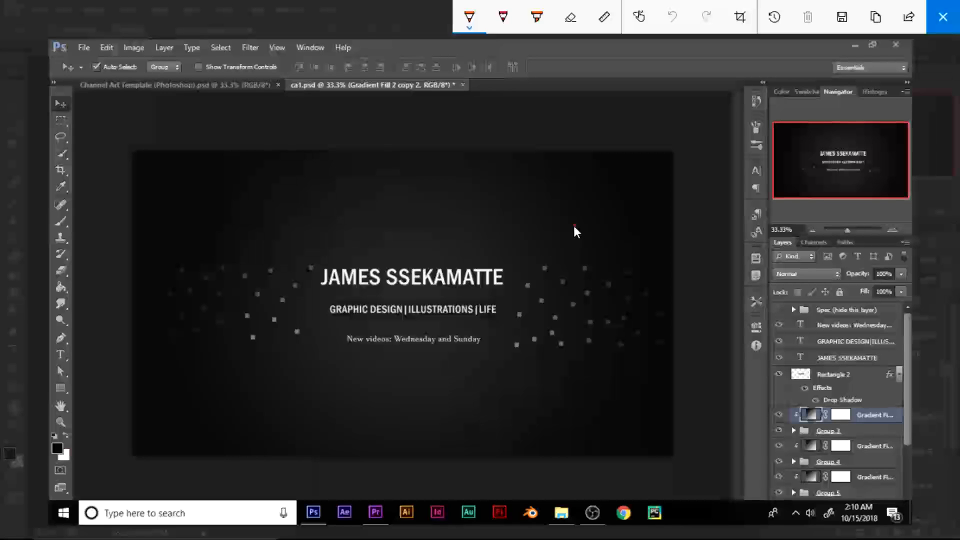
Draw arrows pointing from both sides at the banner's title and mark the "New videos" line.
drag(575, 225, 515, 273)
drag(525, 245, 538, 268)
drag(300, 226, 346, 262)
mouse_move(310, 258)
mouse_down()
mouse_move(345, 261)
mouse_move(342, 250)
mouse_up()
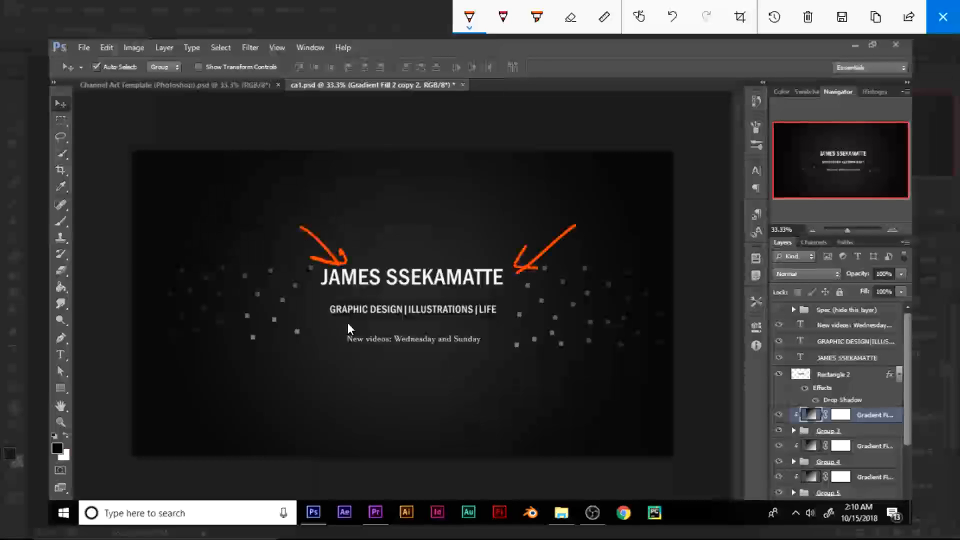
mouse_move(297, 388)
mouse_down()
mouse_move(346, 335)
mouse_move(345, 353)
mouse_up()
mouse_move(475, 342)
mouse_down()
mouse_move(511, 381)
mouse_move(498, 356)
mouse_up()
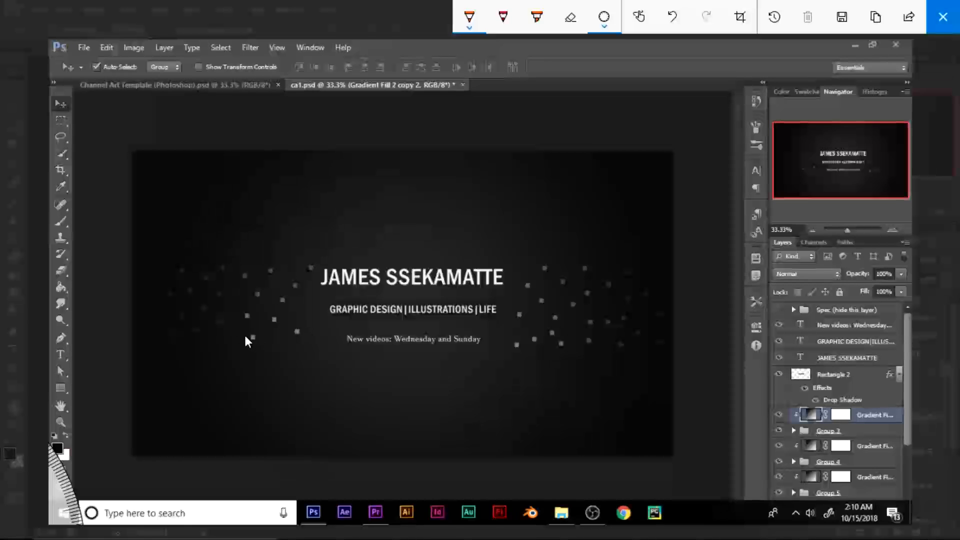
Trace rising paths and upward arrows through the squares on both sides of the text, and close the sketch.
mouse_move(249, 334)
mouse_down()
mouse_move(272, 328)
mouse_move(278, 291)
mouse_move(291, 291)
mouse_move(323, 261)
mouse_up()
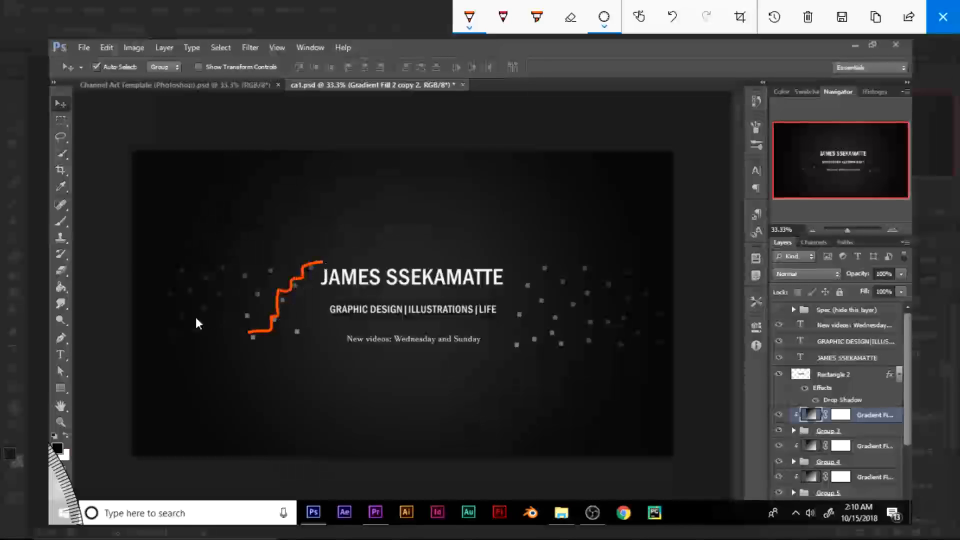
mouse_move(513, 340)
mouse_down()
mouse_move(555, 329)
mouse_move(551, 318)
mouse_move(577, 288)
mouse_move(619, 281)
mouse_move(636, 270)
mouse_up()
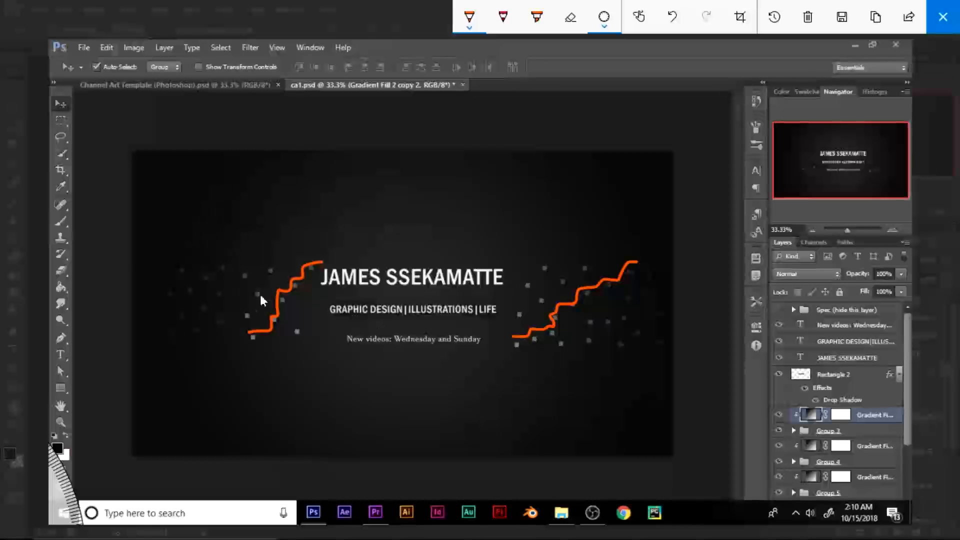
mouse_move(235, 331)
mouse_down()
mouse_move(288, 275)
mouse_move(282, 288)
mouse_up()
mouse_move(497, 349)
mouse_down()
mouse_move(567, 302)
mouse_move(551, 321)
mouse_up()
mouse_move(224, 334)
mouse_down()
mouse_move(225, 273)
mouse_move(231, 283)
mouse_up()
drag(620, 349, 649, 287)
mouse_move(631, 291)
mouse_down()
mouse_move(648, 287)
mouse_move(650, 306)
mouse_up()
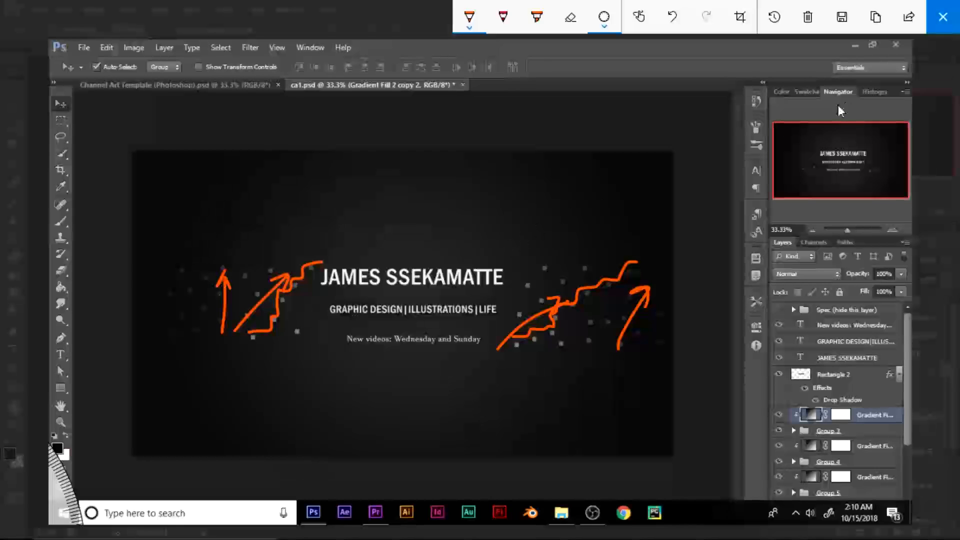
click(943, 16)
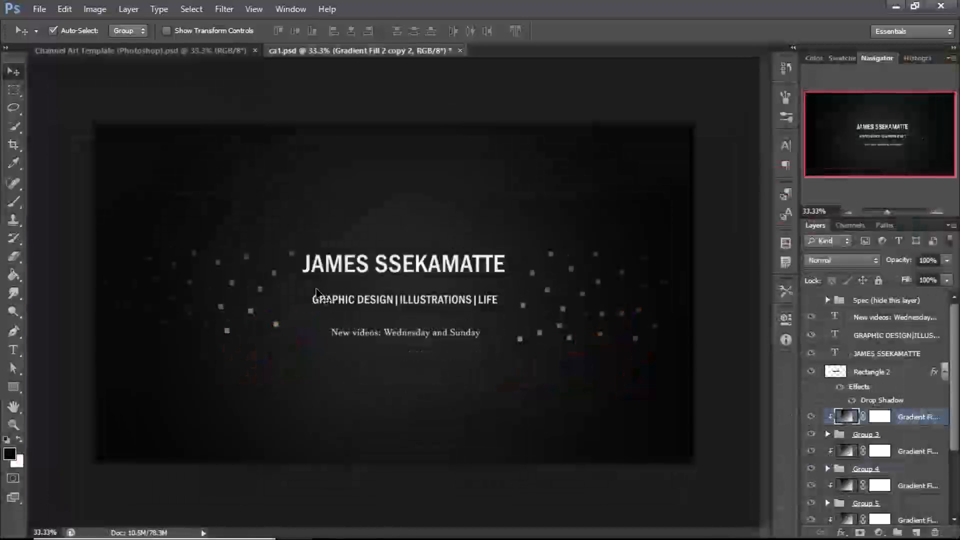
Display the guides and rulers in the Channel Art Template document.
click(145, 51)
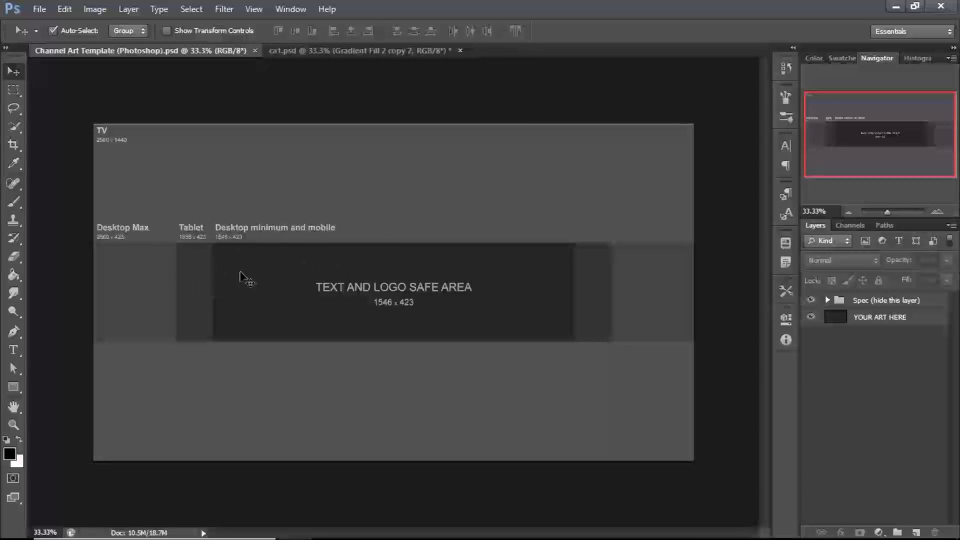
key(ctrl+semicolon)
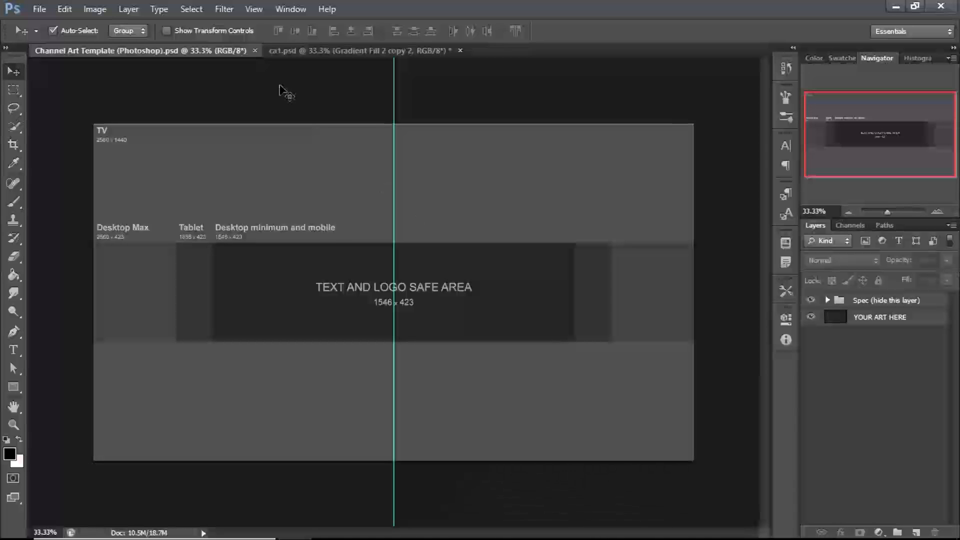
click(253, 10)
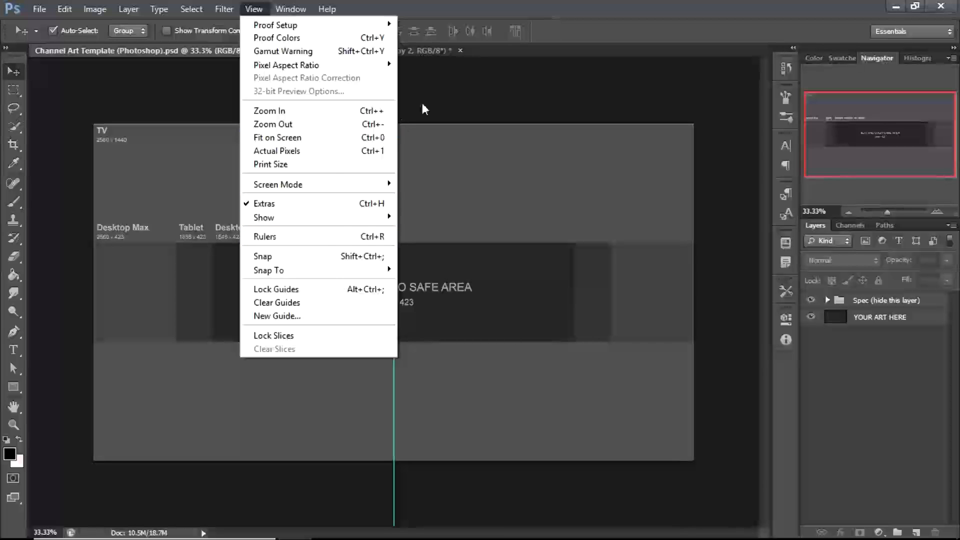
click(569, 25)
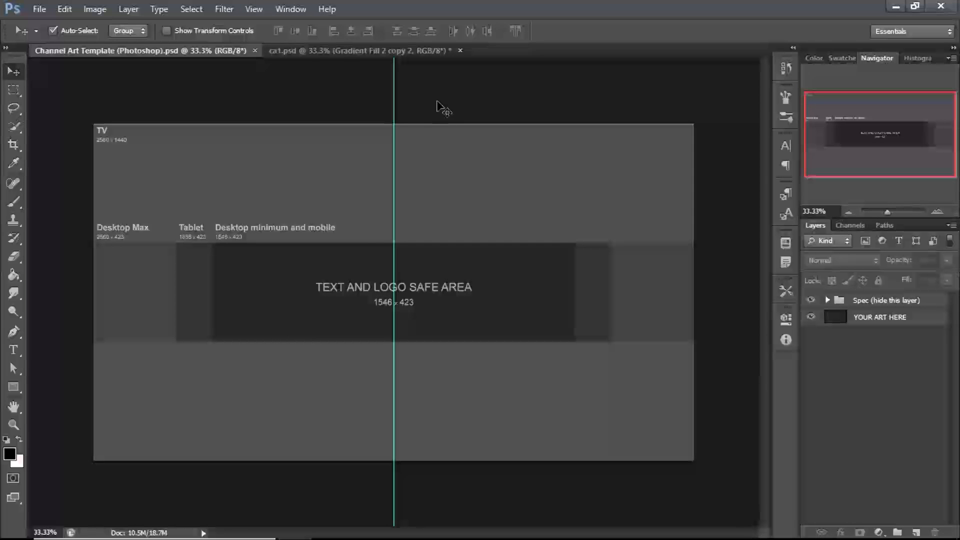
key(ctrl+r)
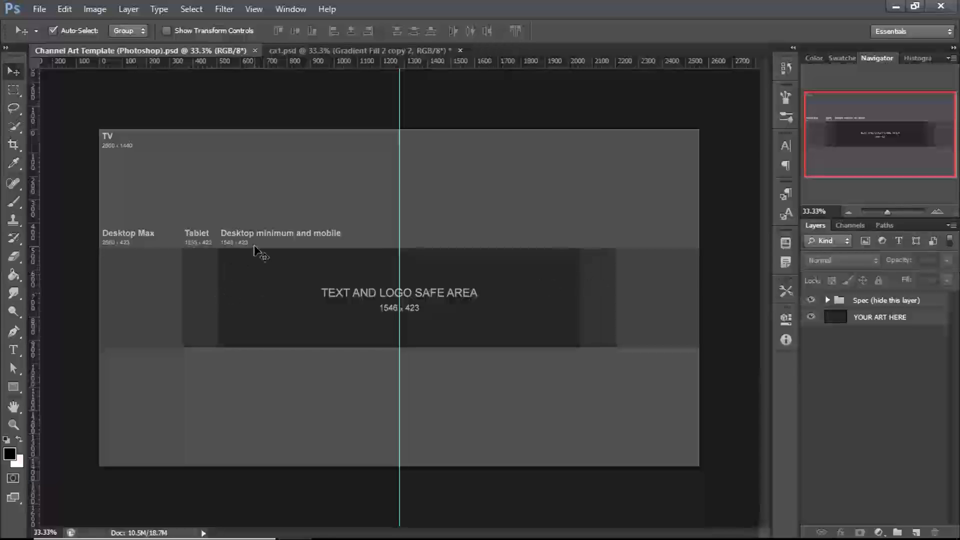
key(ctrl+plus)
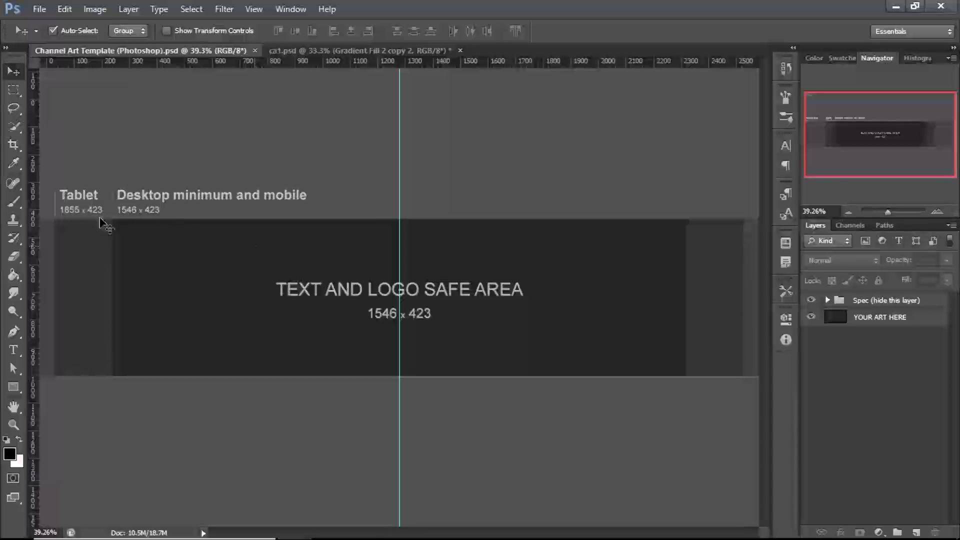
key(ctrl+1)
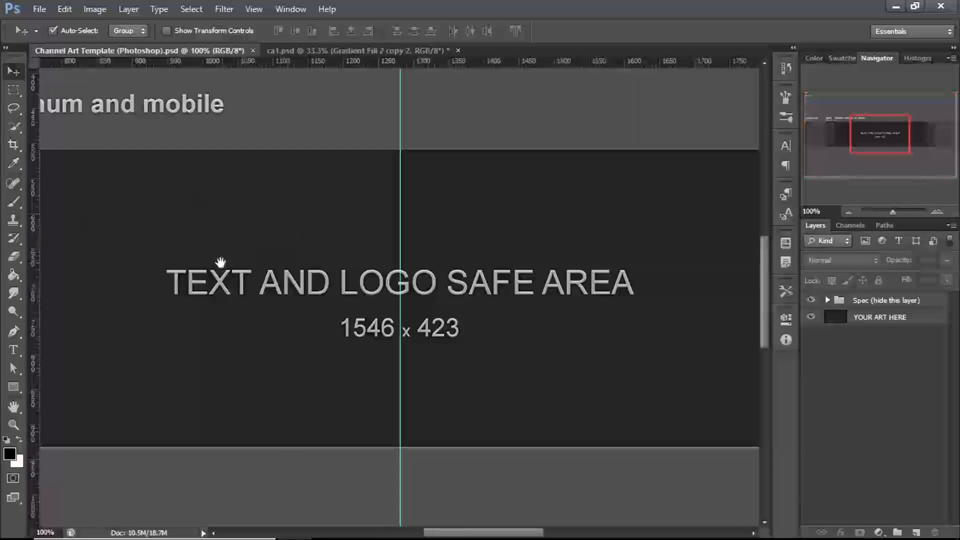
Place a vertical guide along the left edge of the text and logo safe area, at about X 508 px.
drag(362, 247, 451, 238)
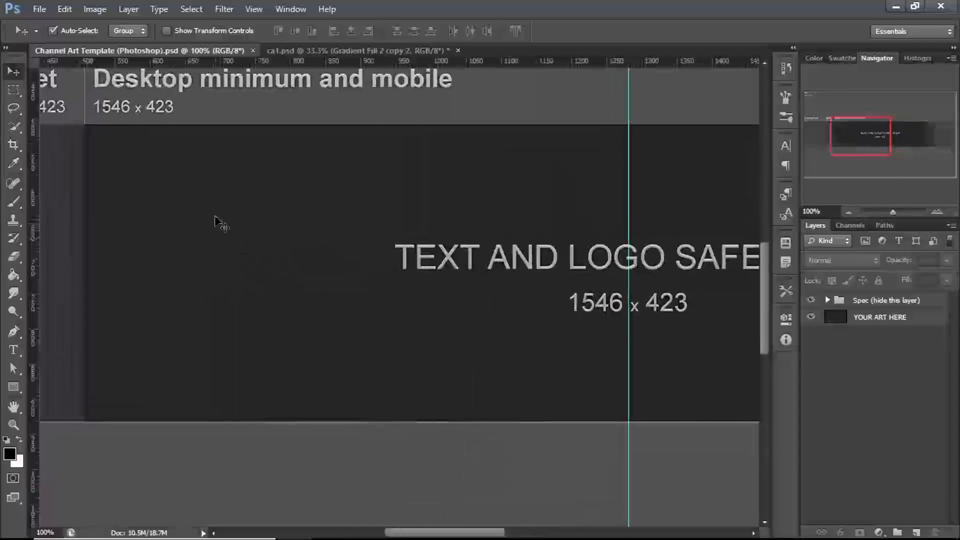
drag(232, 252, 233, 256)
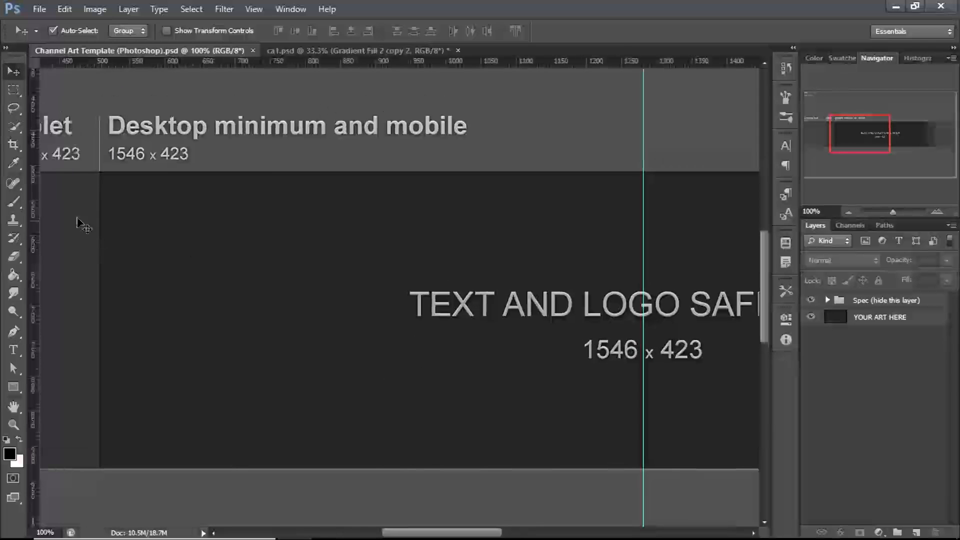
drag(100, 225, 100, 226)
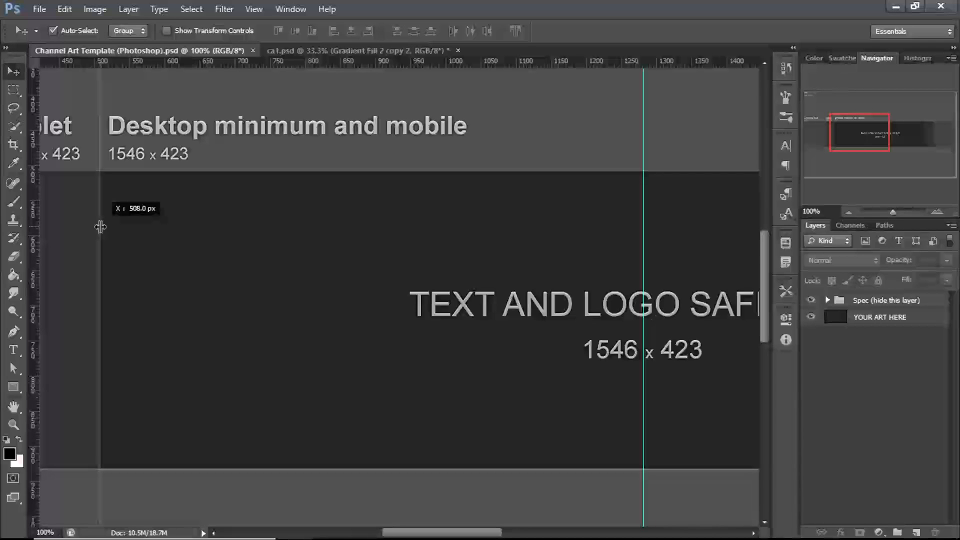
drag(100, 227, 98, 225)
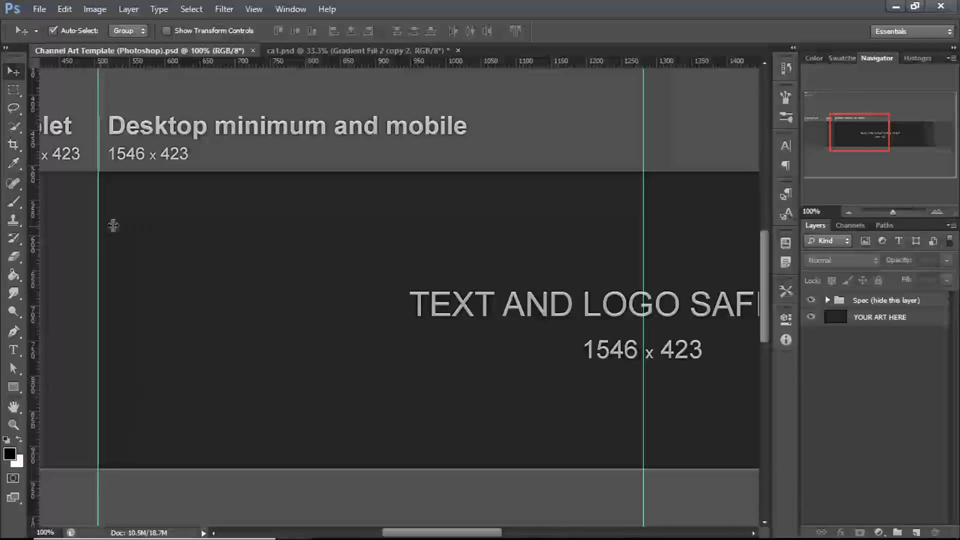
click(97, 101)
drag(98, 104, 100, 104)
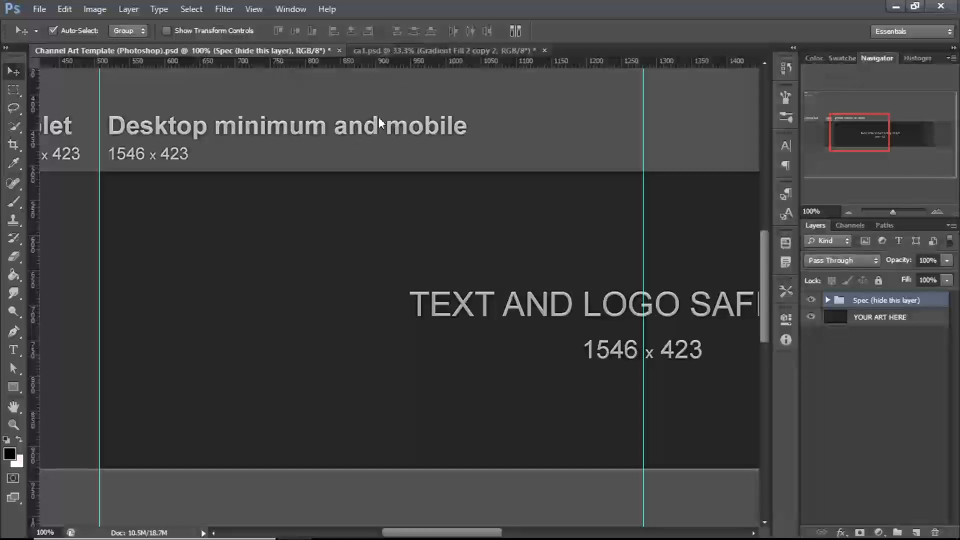
Place horizontal guides along the top and bottom edges of the text and logo safe area.
drag(482, 237, 352, 240)
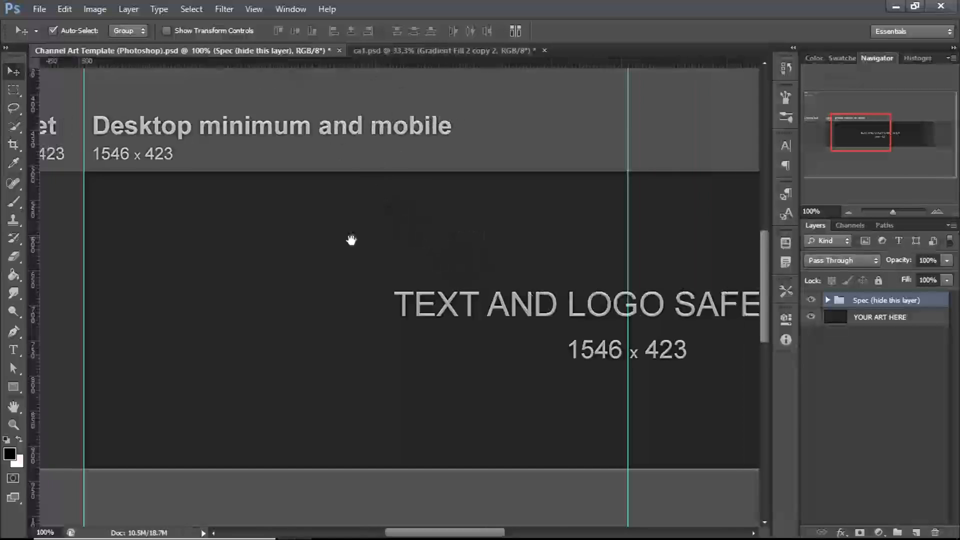
drag(570, 214, 373, 215)
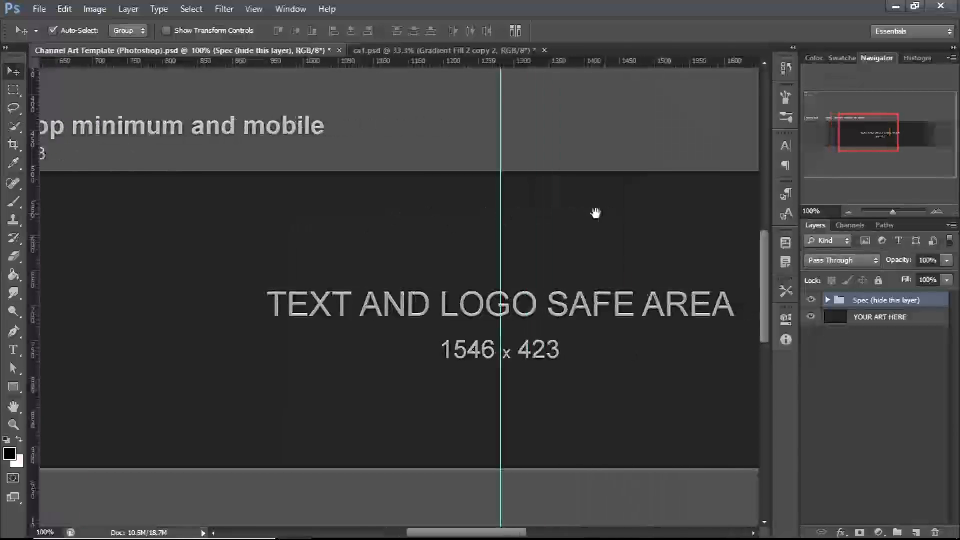
key(ctrl+0)
drag(421, 62, 422, 238)
key(ctrl+1)
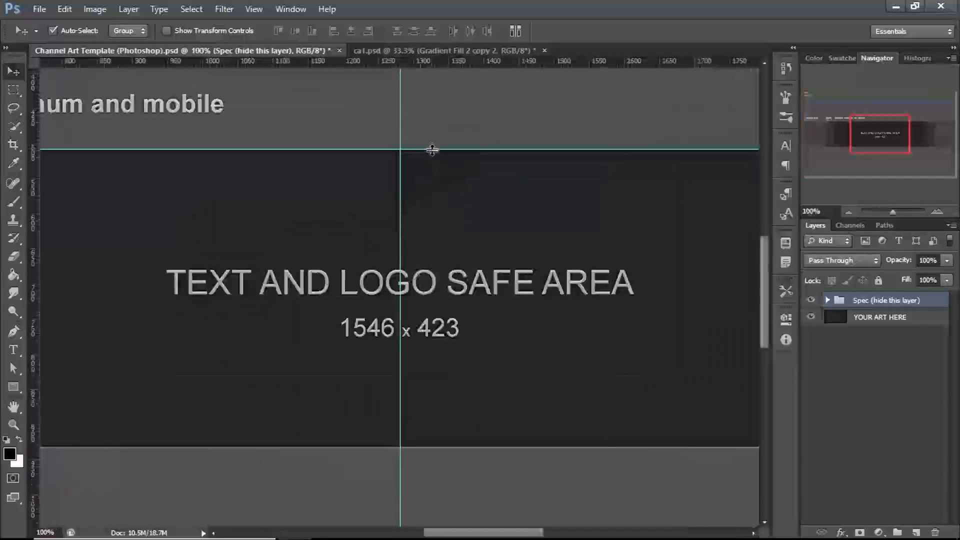
drag(476, 64, 495, 452)
key(ctrl+minus)
key(ctrl+minus)
key(ctrl+minus)
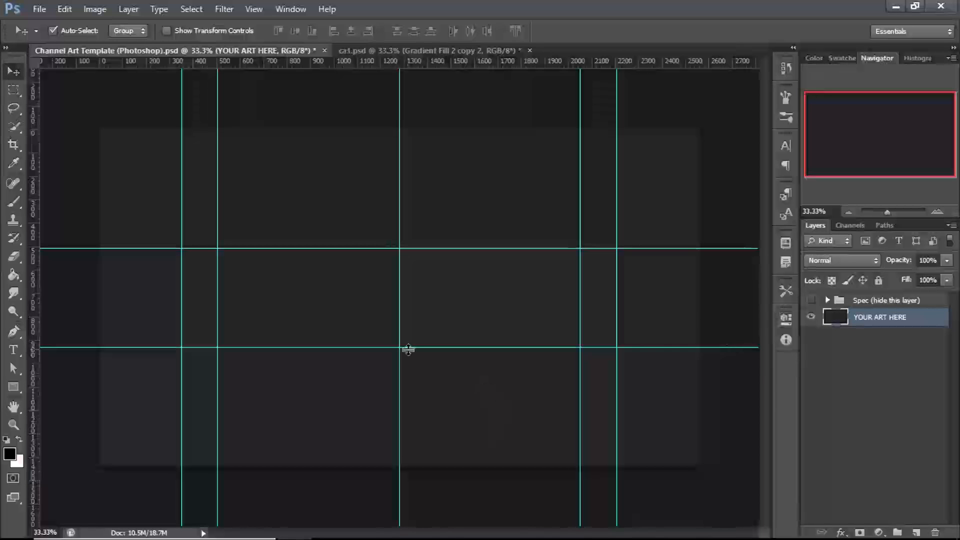
Pick a light grey foreground color, add a new layer above YOUR ART HERE and fill it with that grey.
click(10, 454)
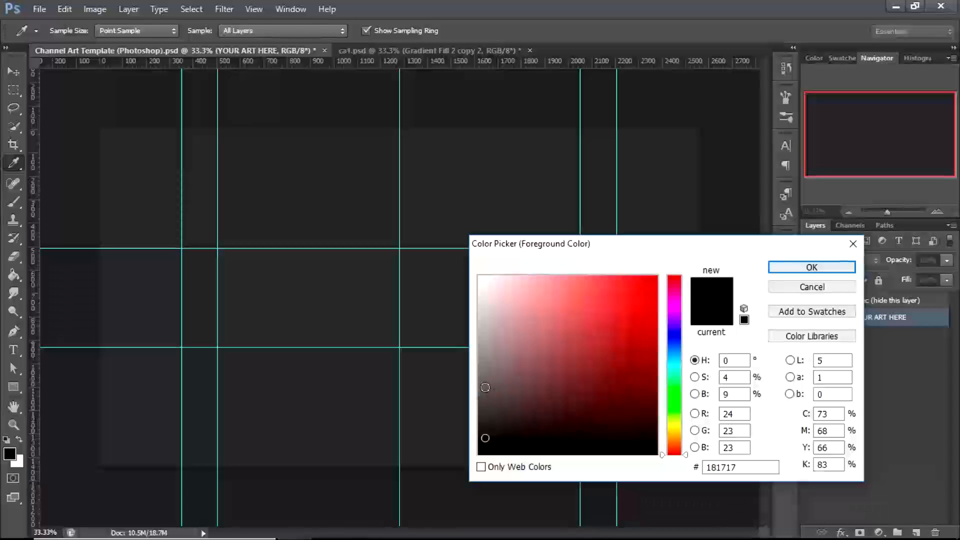
drag(482, 337, 479, 327)
click(787, 284)
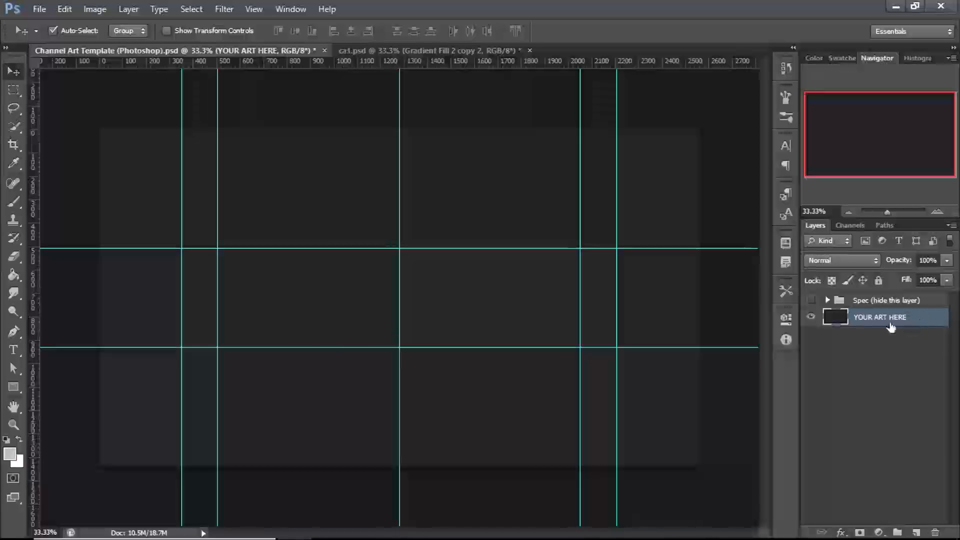
click(916, 532)
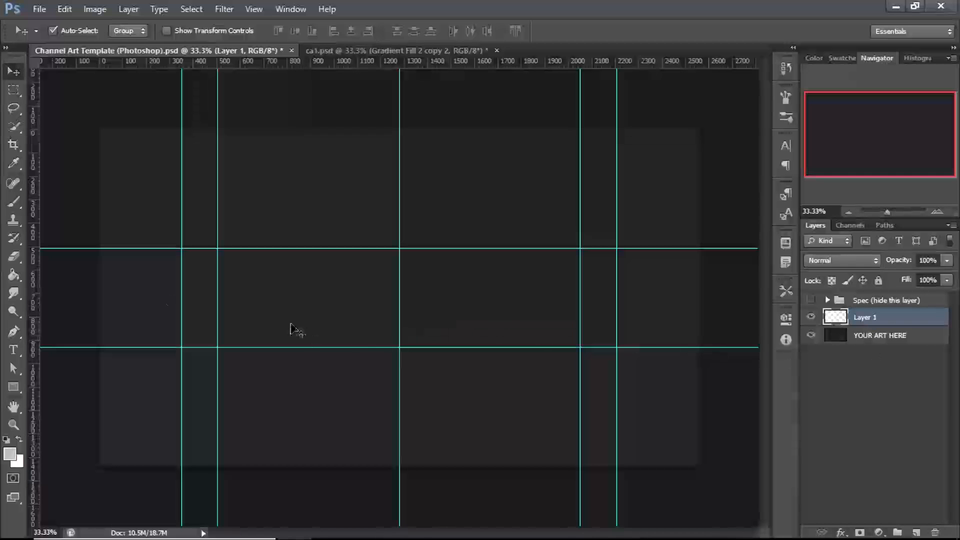
click(15, 277)
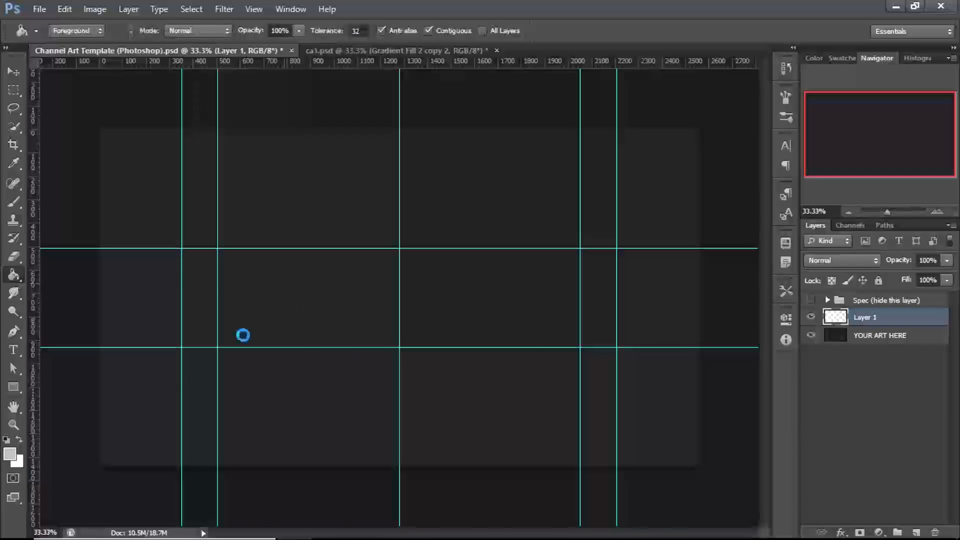
click(107, 465)
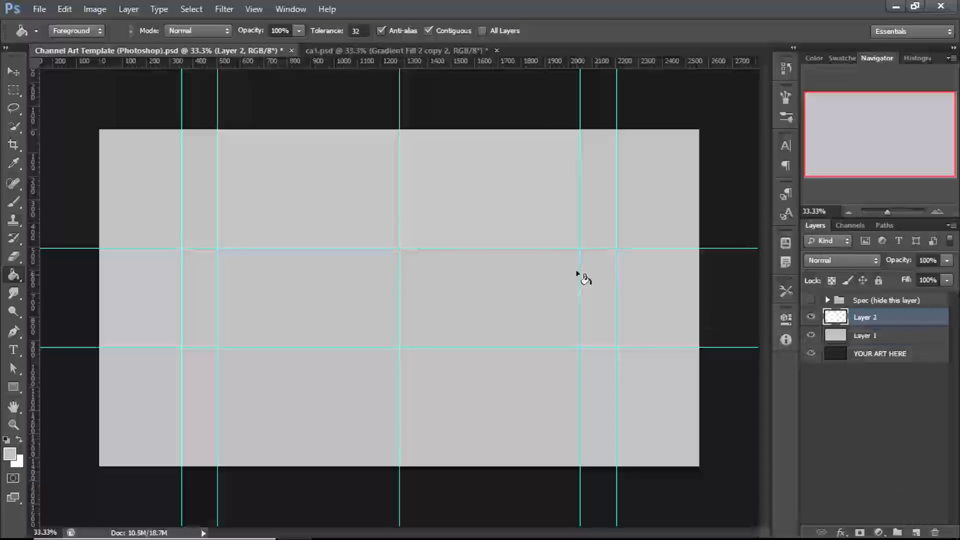
Set the foreground color to #dedede, switch to the Gradient Tool and look through its gradient presets.
click(10, 454)
drag(480, 322, 476, 300)
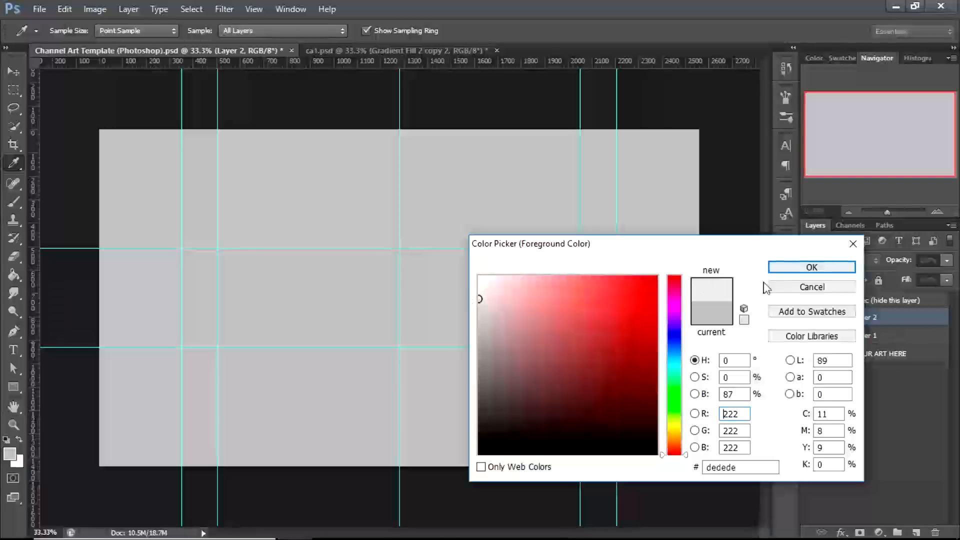
click(782, 272)
key(g)
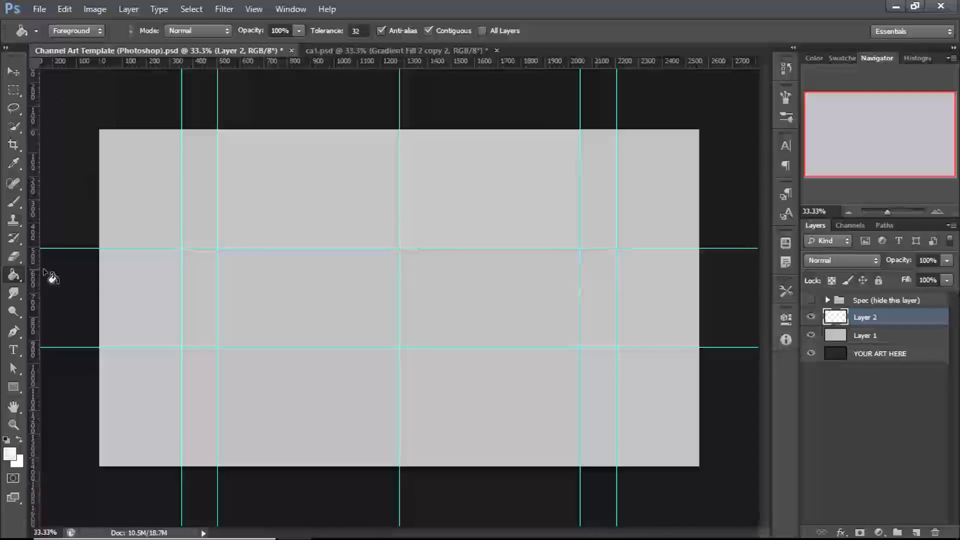
right_click(16, 275)
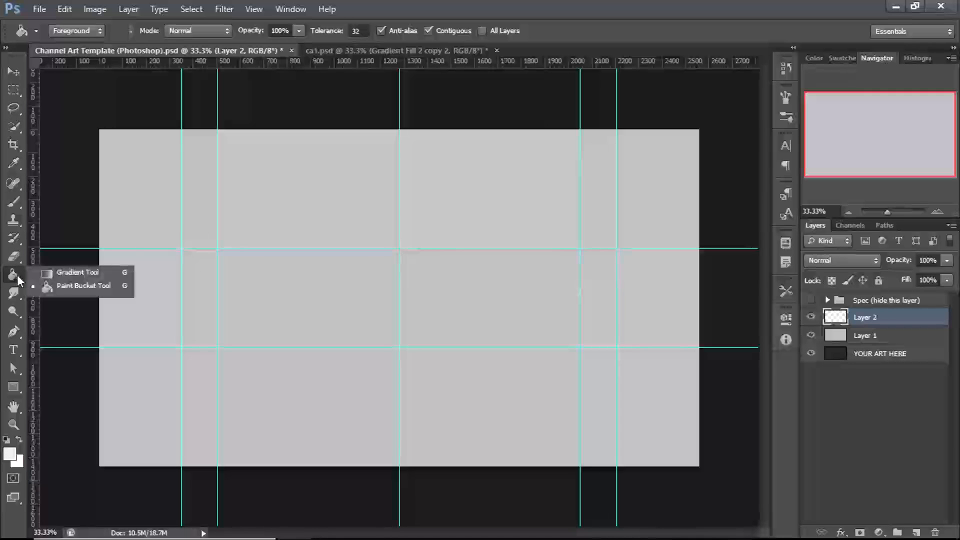
click(46, 273)
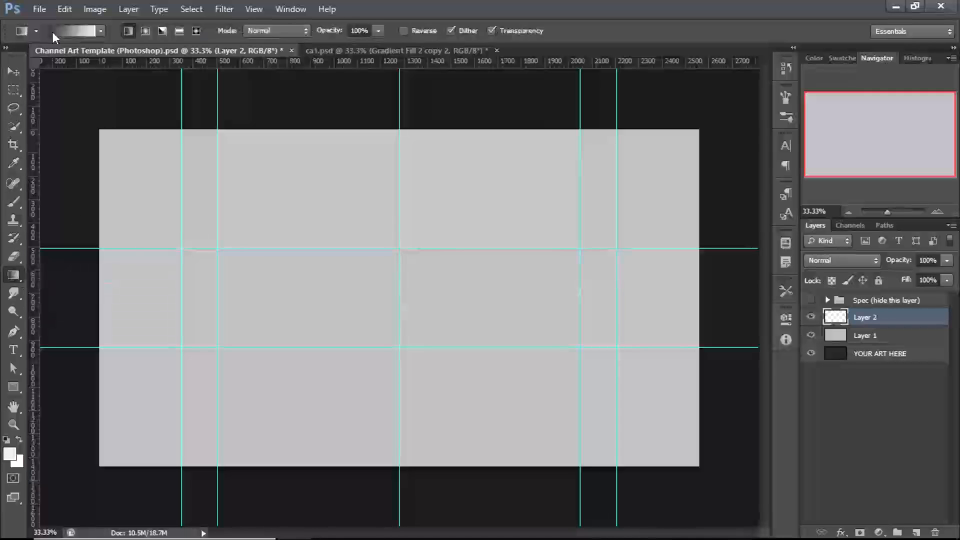
click(100, 32)
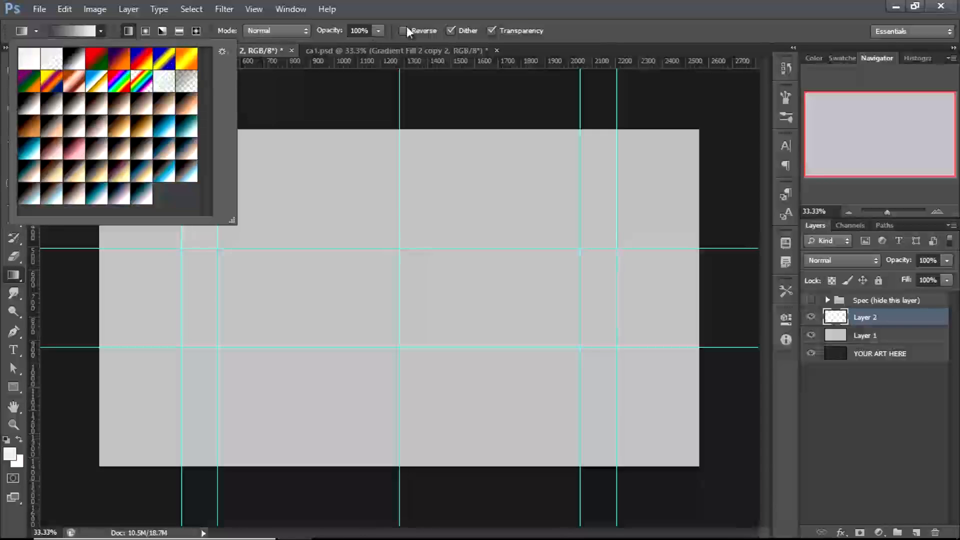
click(503, 8)
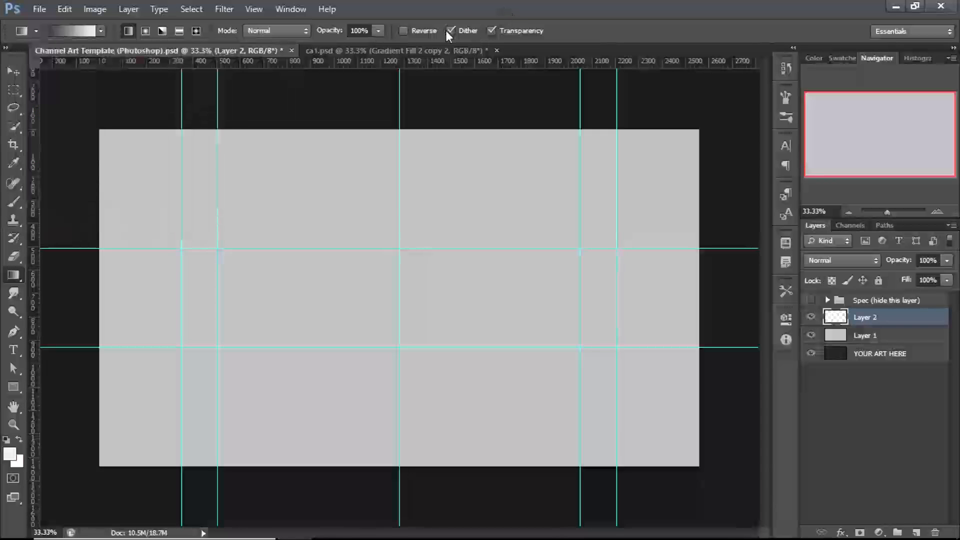
Refill Layer 1 with the darker grey #acacac using the Paint Bucket Tool.
click(839, 337)
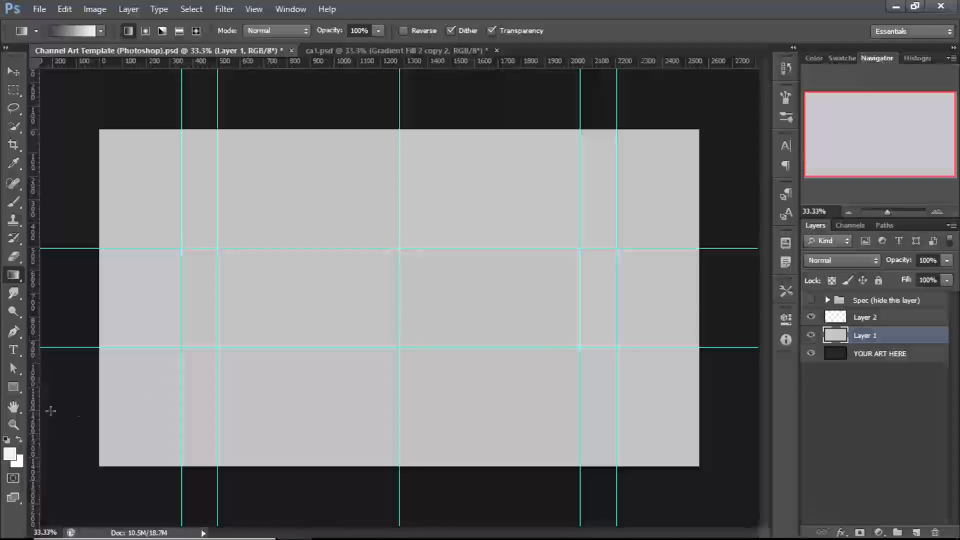
click(11, 455)
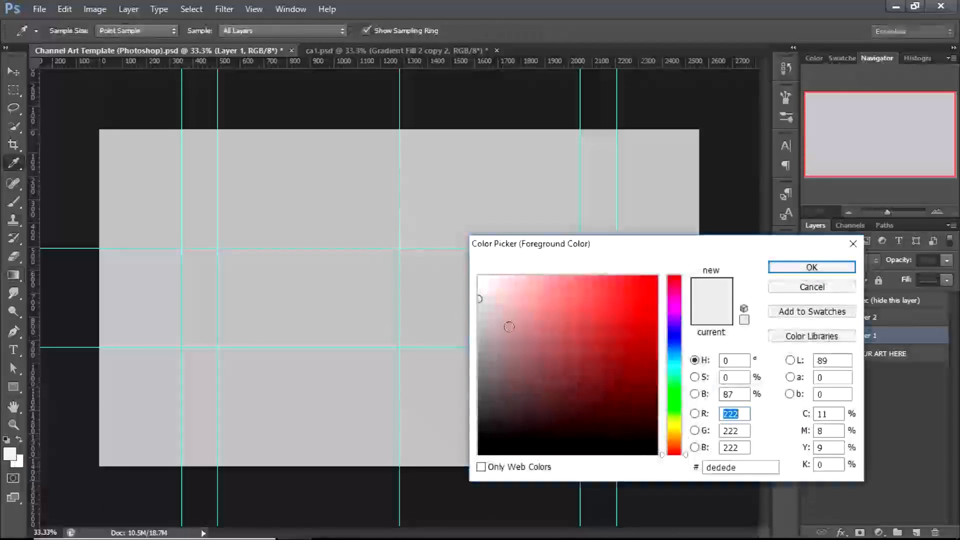
drag(482, 321, 480, 335)
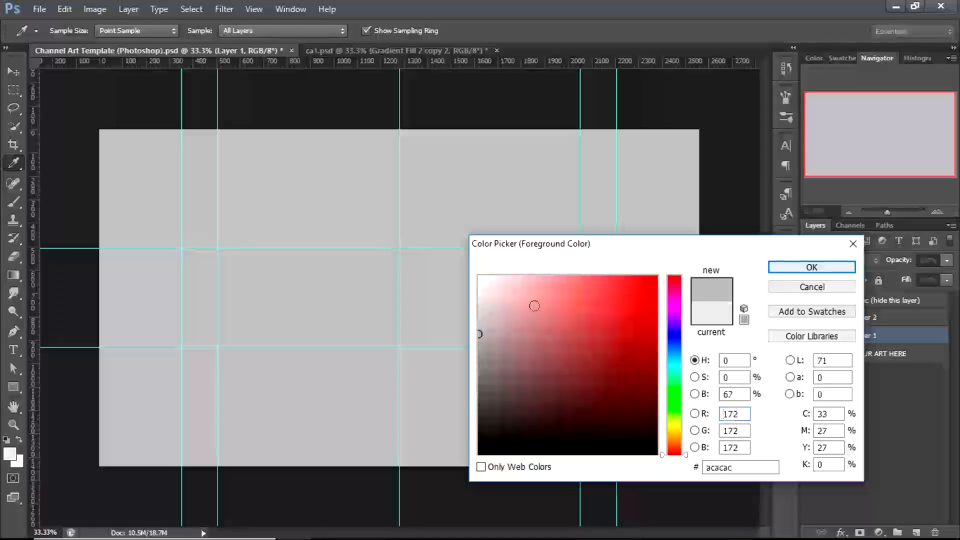
click(812, 267)
key(g)
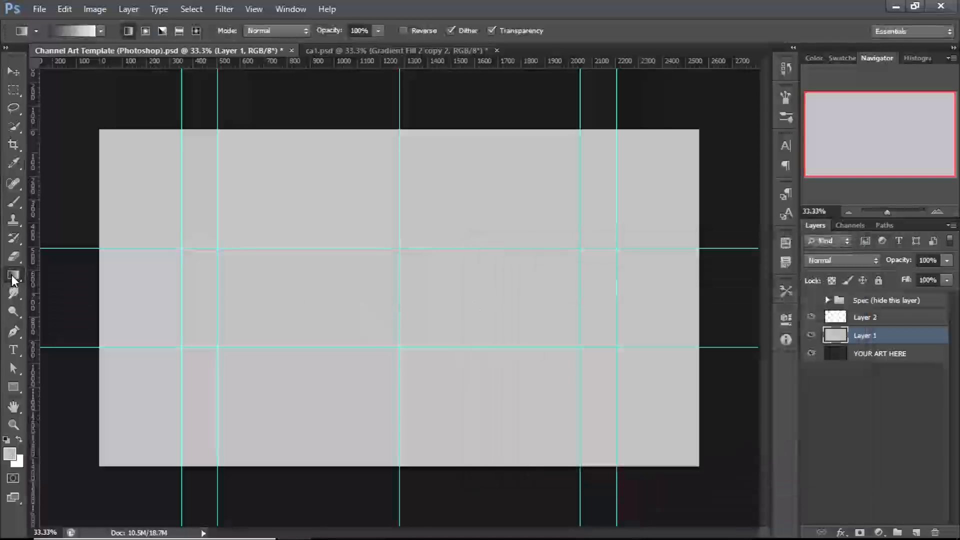
drag(11, 275, 80, 284)
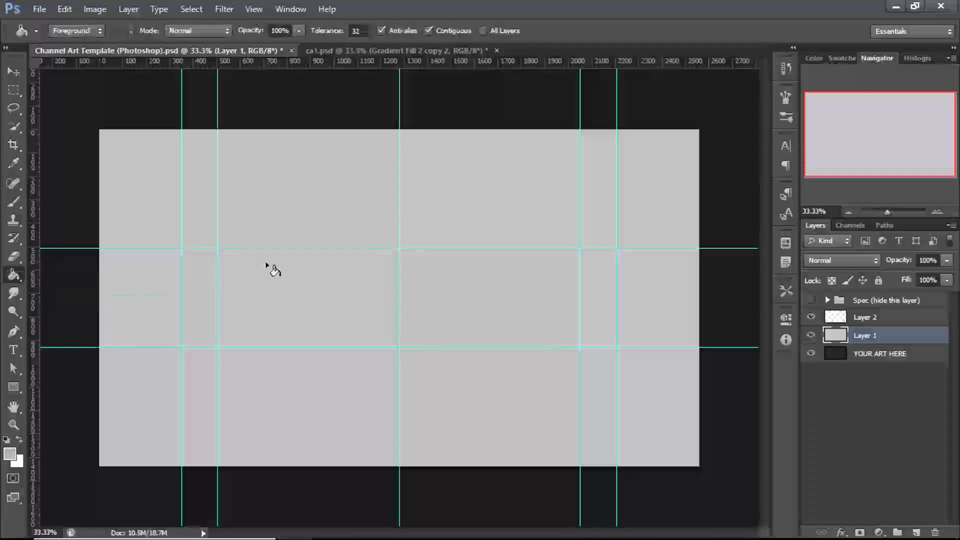
click(286, 320)
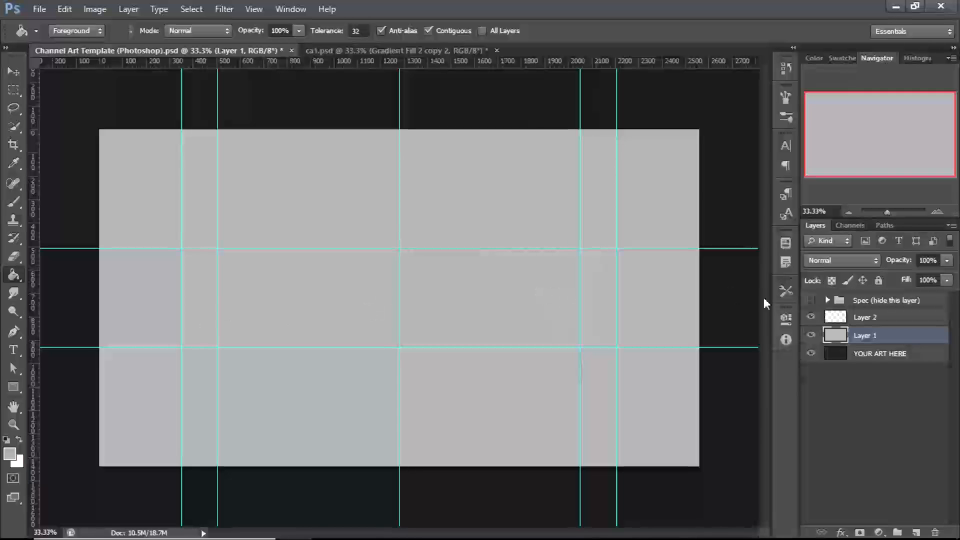
Make Layer 2 active and set the foreground color to the light grey #d8d8d8.
click(836, 319)
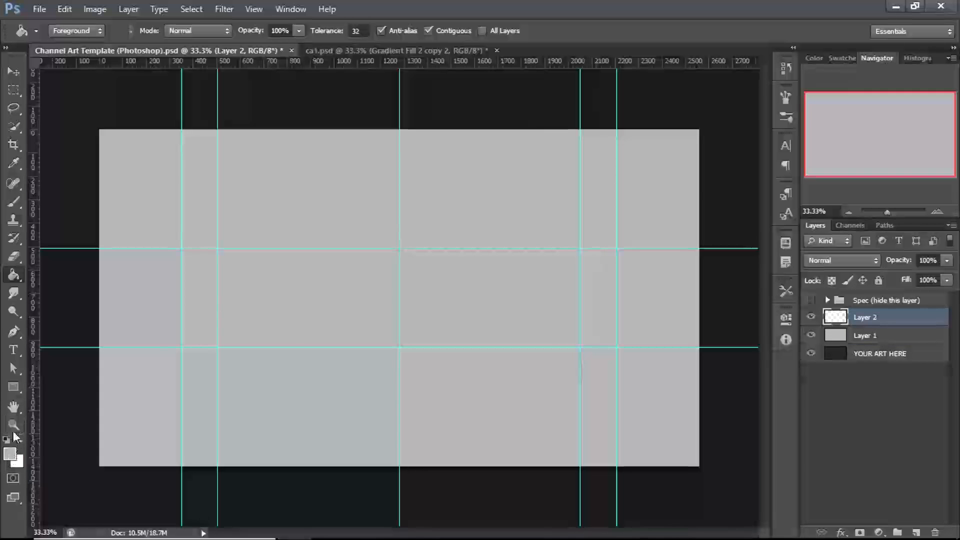
click(9, 457)
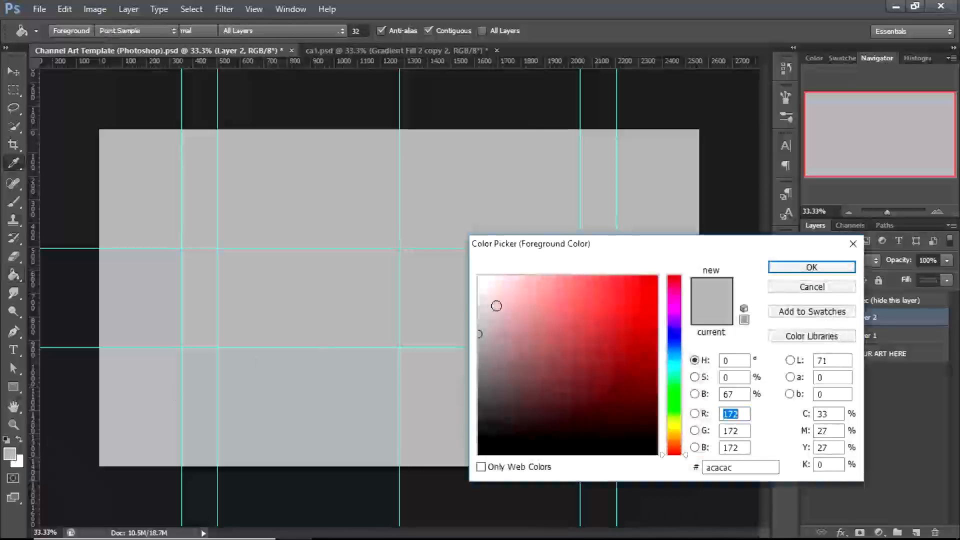
drag(483, 328, 475, 303)
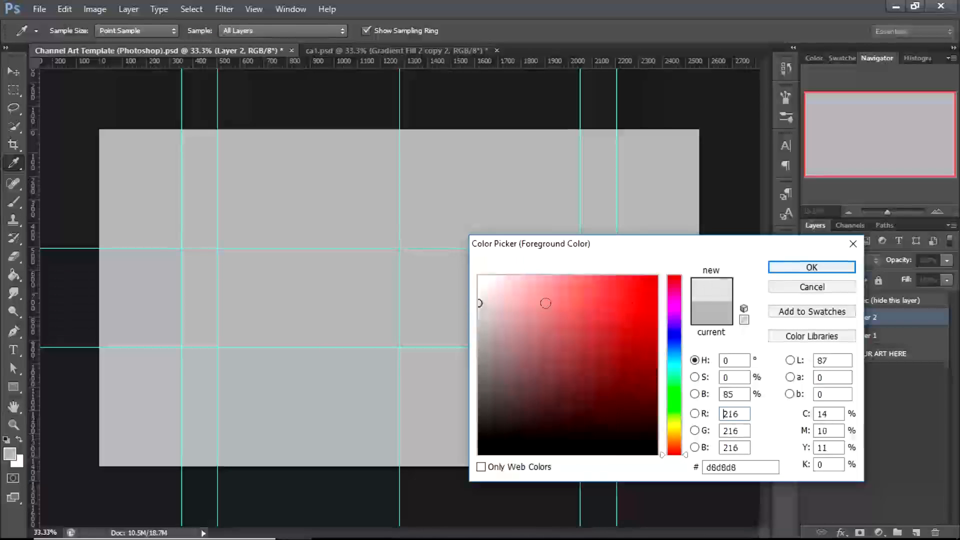
click(806, 267)
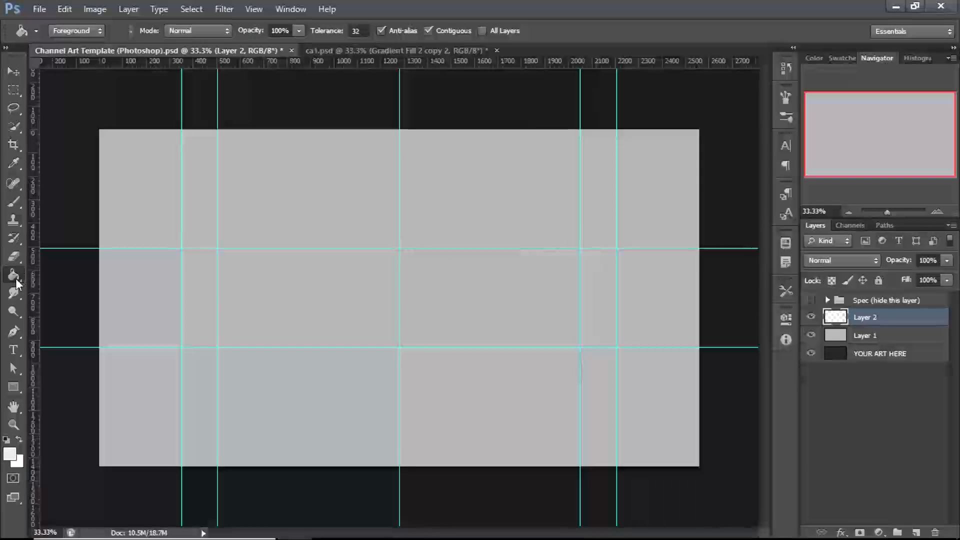
Activate the Gradient Tool and choose the light foreground-to-background gradient preset for Layer 2.
drag(18, 283, 65, 274)
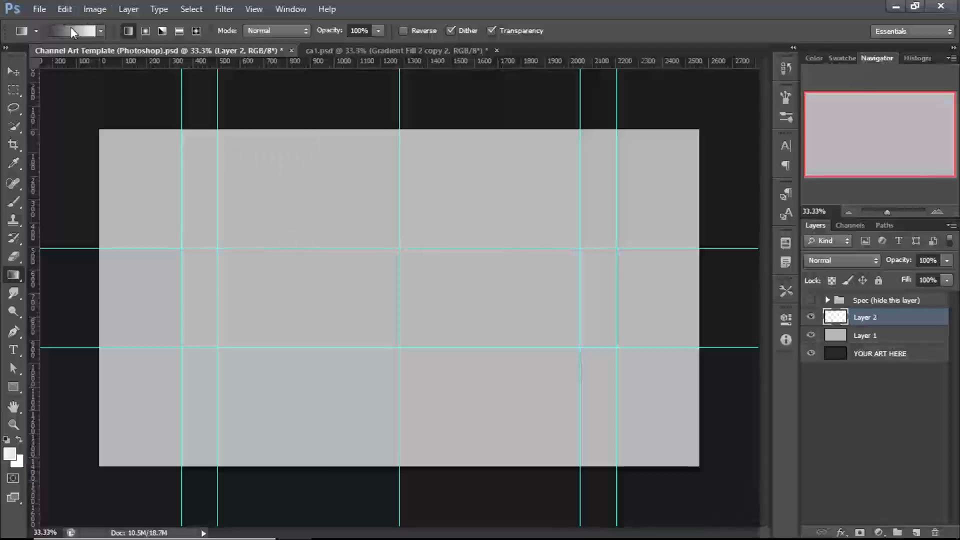
click(101, 31)
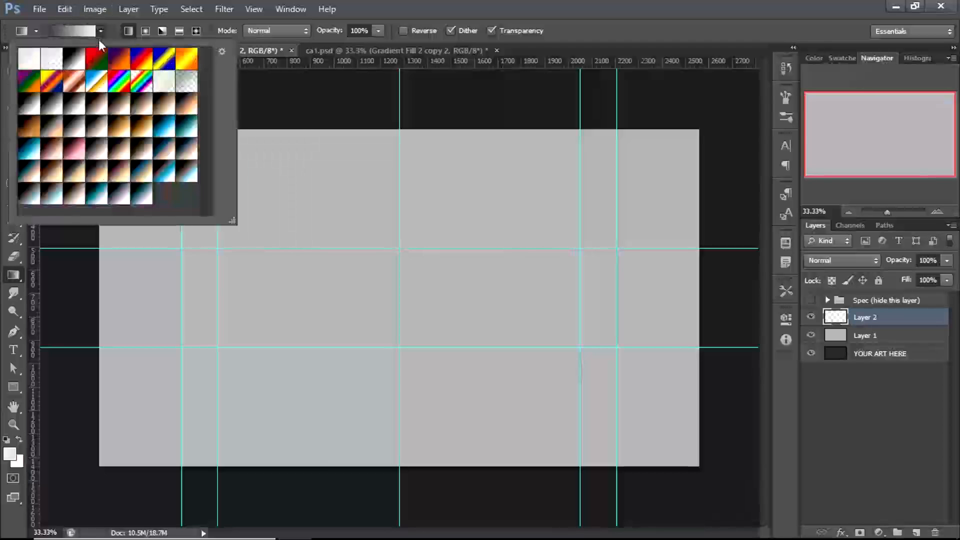
click(29, 62)
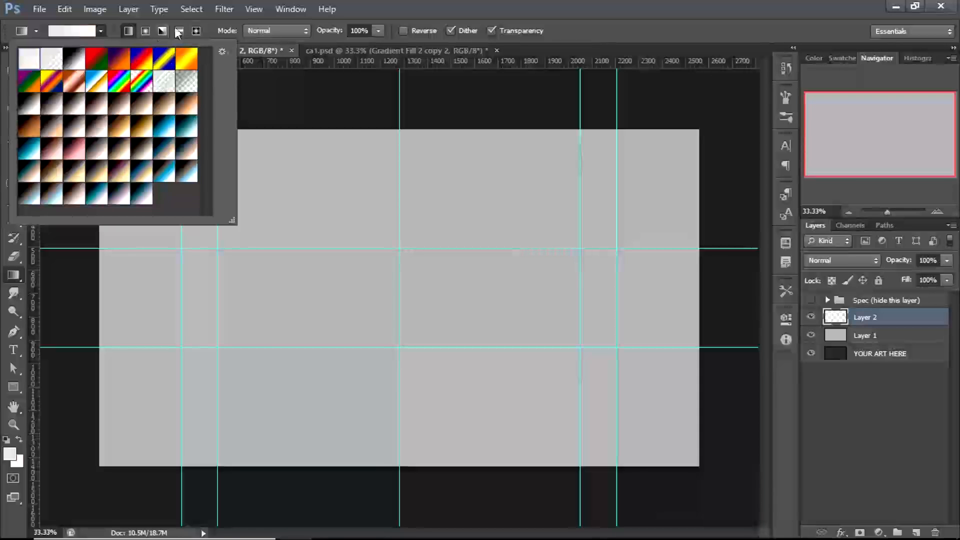
click(377, 8)
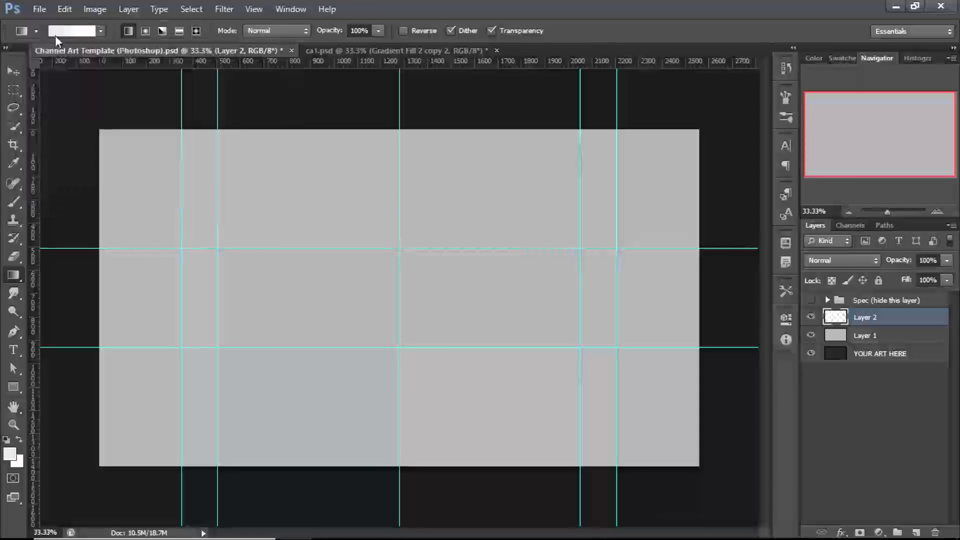
click(101, 31)
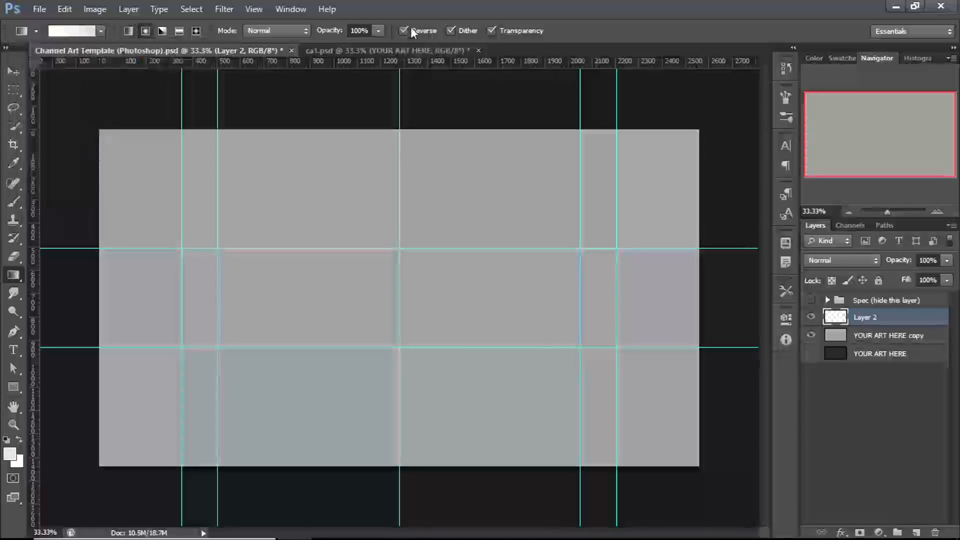
Draw a radial gradient on Layer 2 from the canvas center outward with Reverse turned off.
click(413, 32)
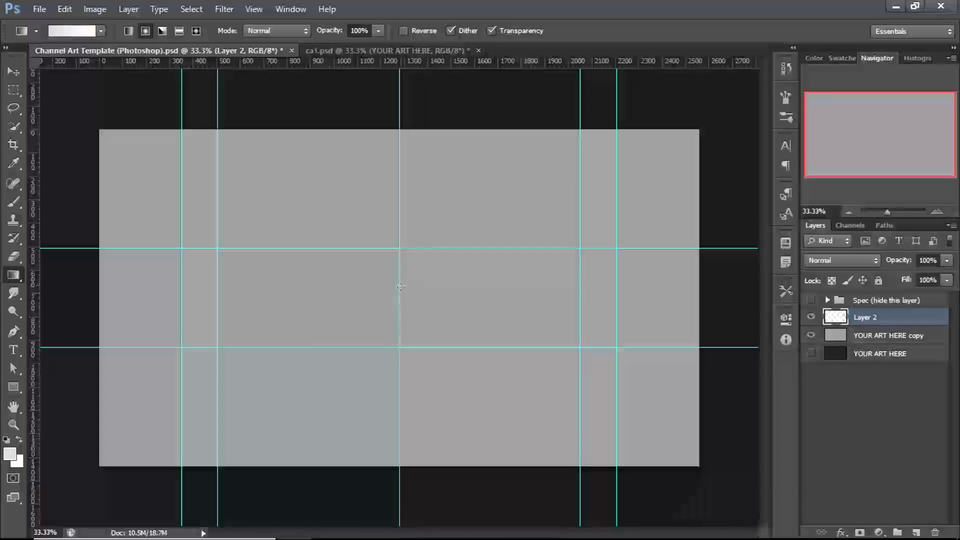
drag(554, 287, 668, 289)
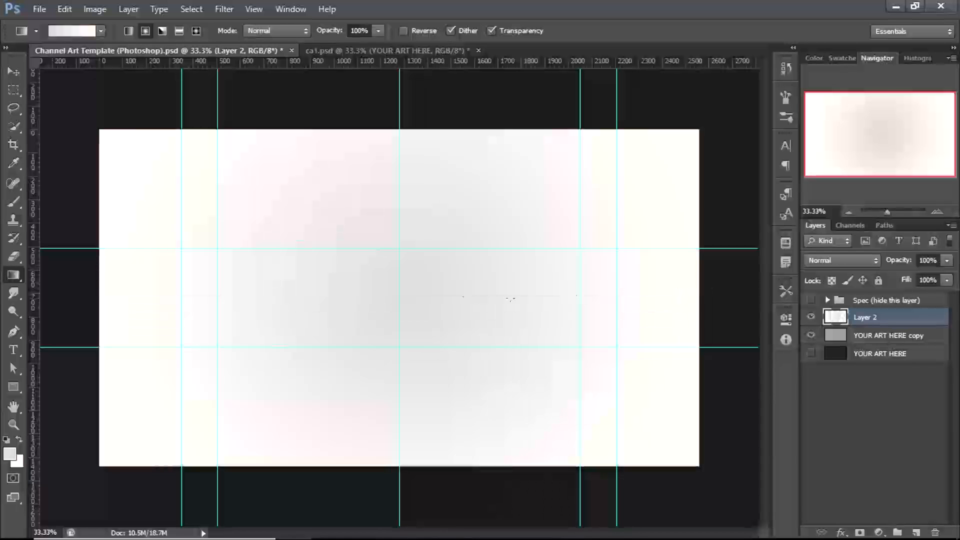
drag(417, 354, 448, 198)
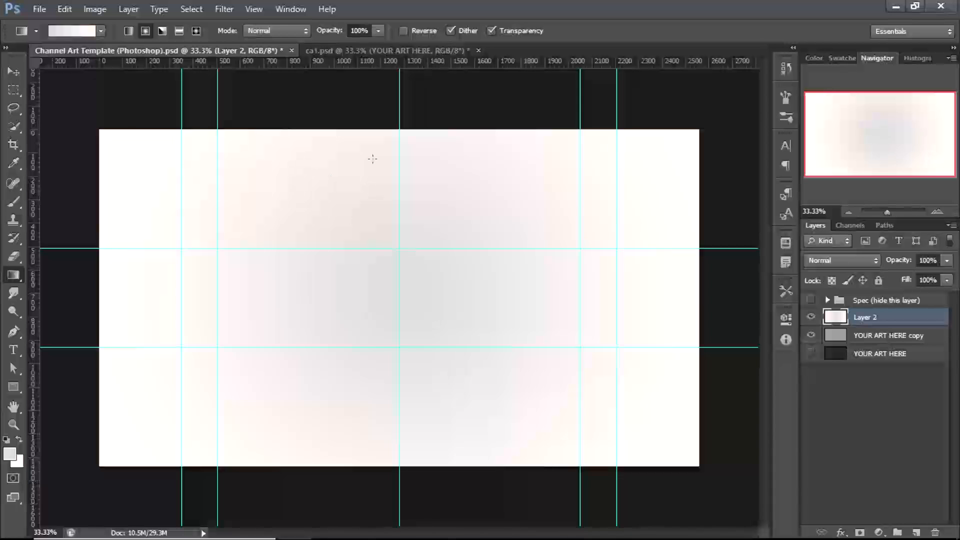
Turn Reverse back on and redraw Layer 2's radial gradient from the canvas center to just past the right edge.
click(404, 31)
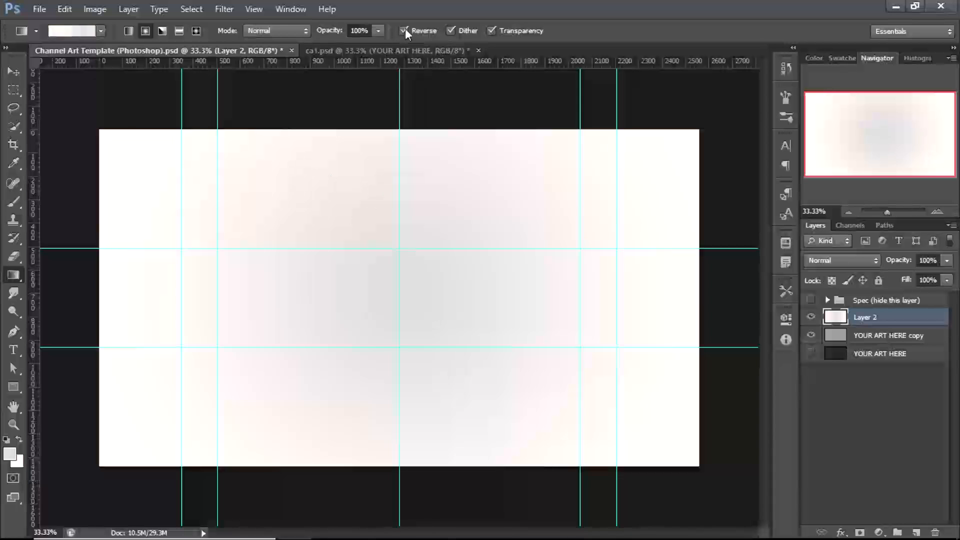
drag(398, 288, 720, 287)
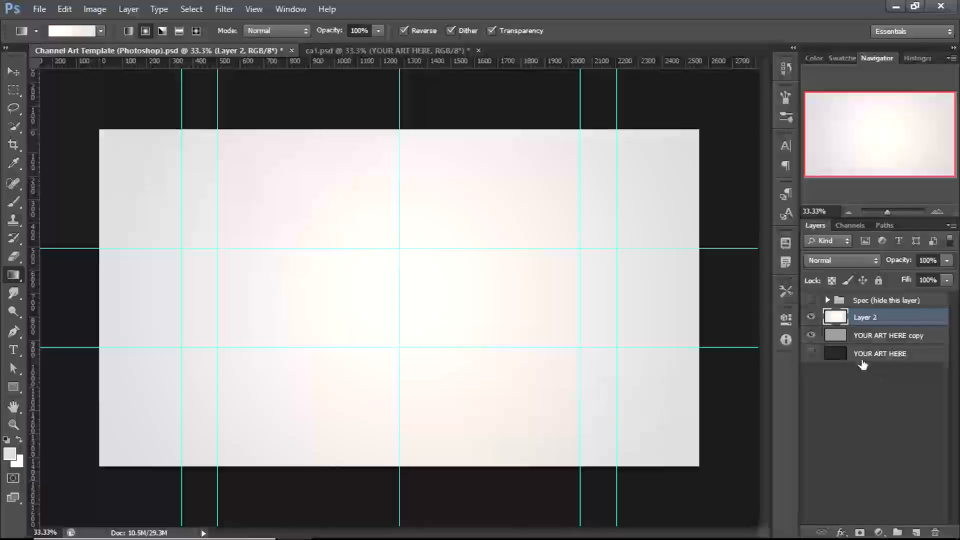
Preview successive blend modes on Layer 2, from Color Burn through Lighter Color to Hard Mix.
click(859, 262)
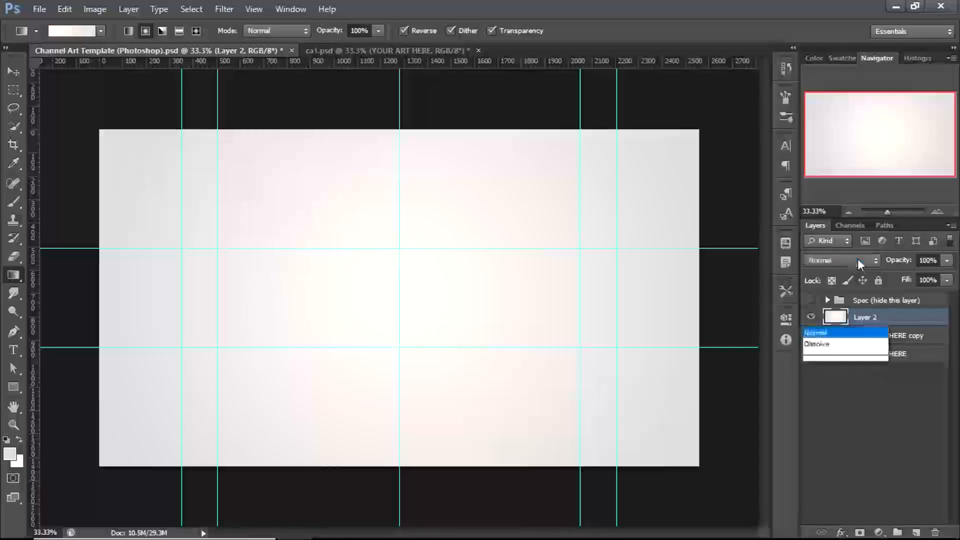
click(812, 6)
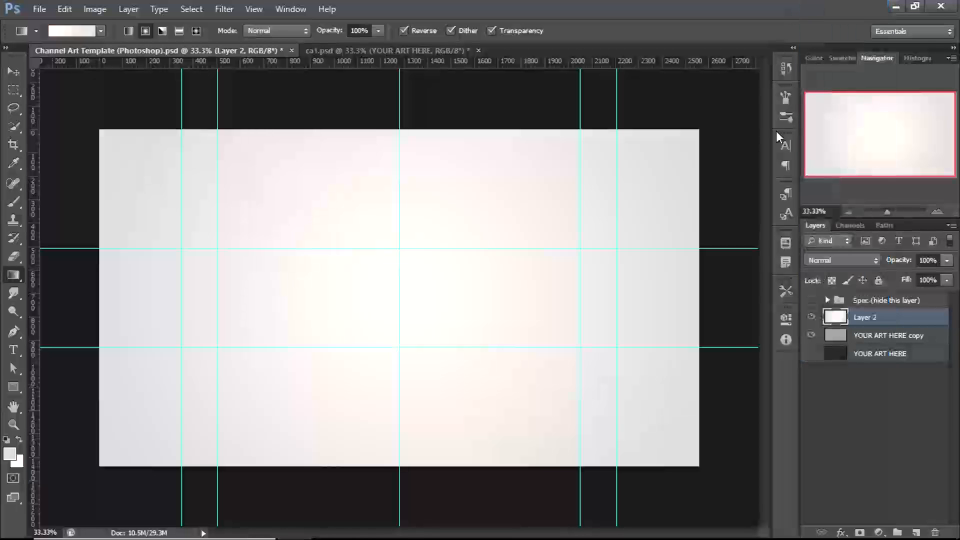
key(Down)
key(Down)
key(Down)
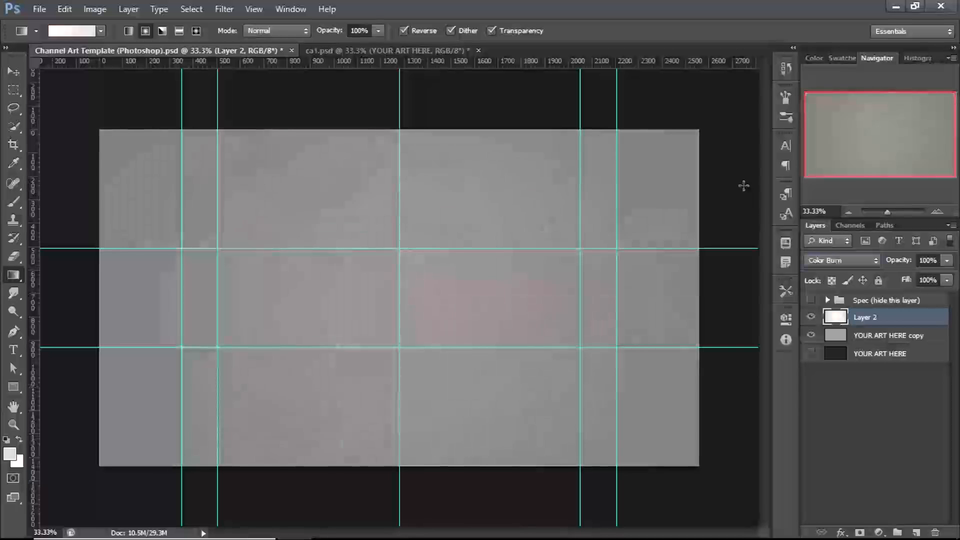
key(Down)
key(Down)
key(Down)
key(Down)
key(Down)
key(Down)
key(Down)
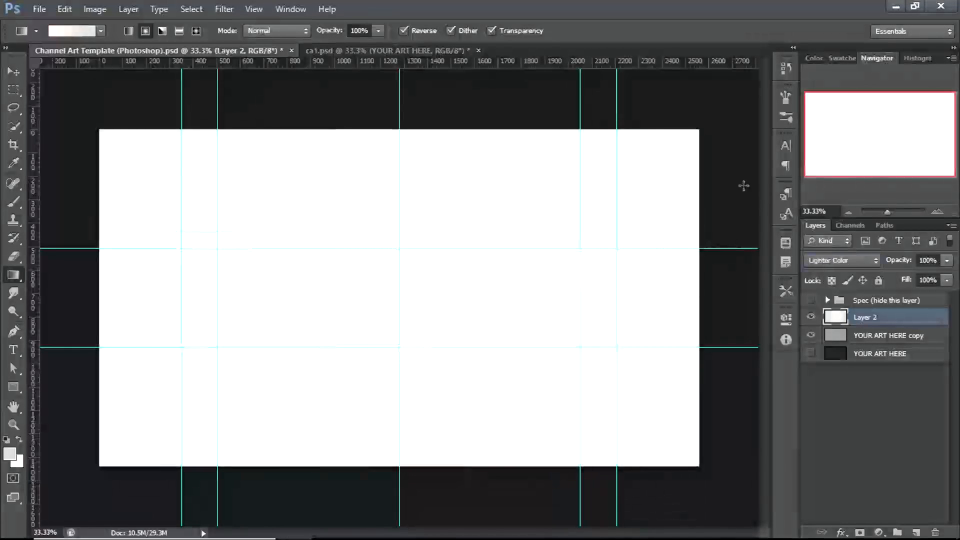
key(Down)
key(Down)
key(Down)
key(Down)
key(Down)
key(Down)
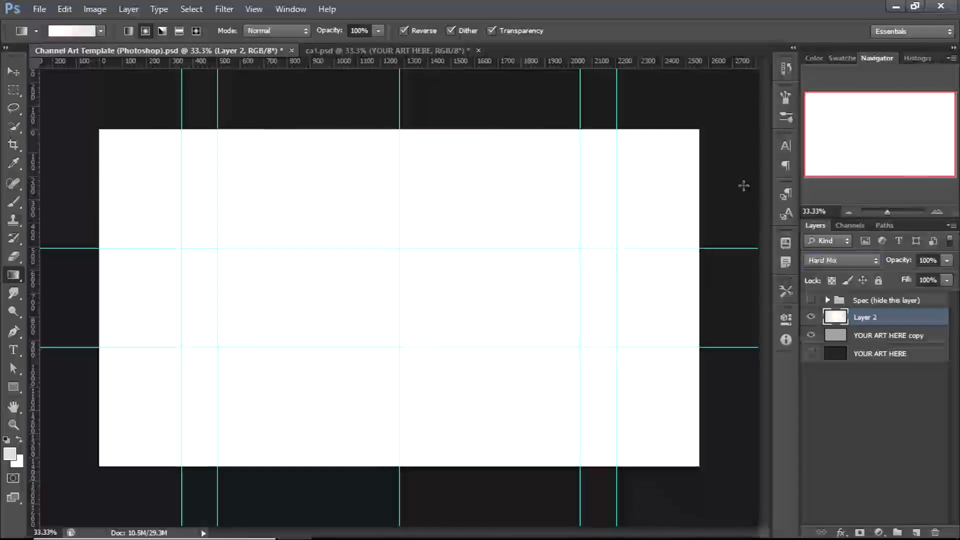
key(Up)
Set Layer 2's blend mode to Difference.
click(852, 261)
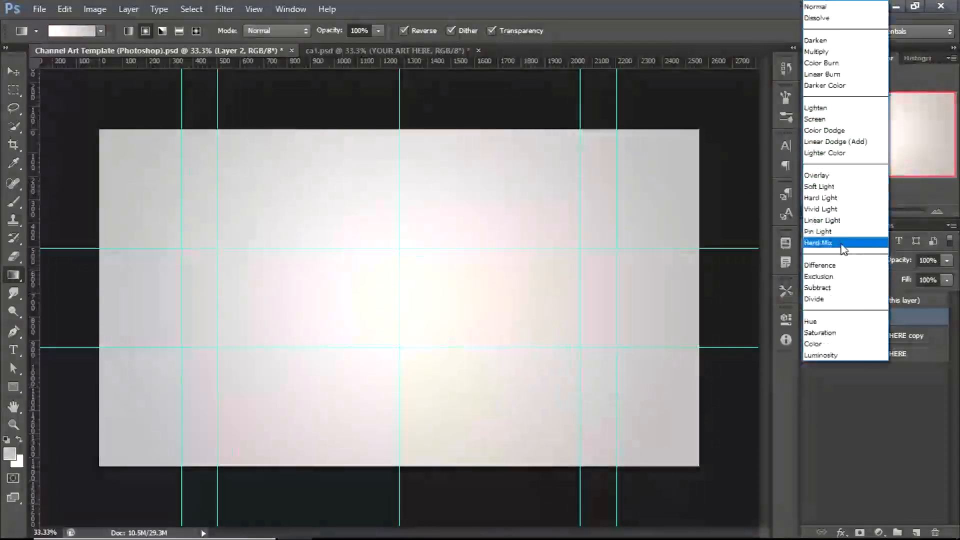
click(831, 266)
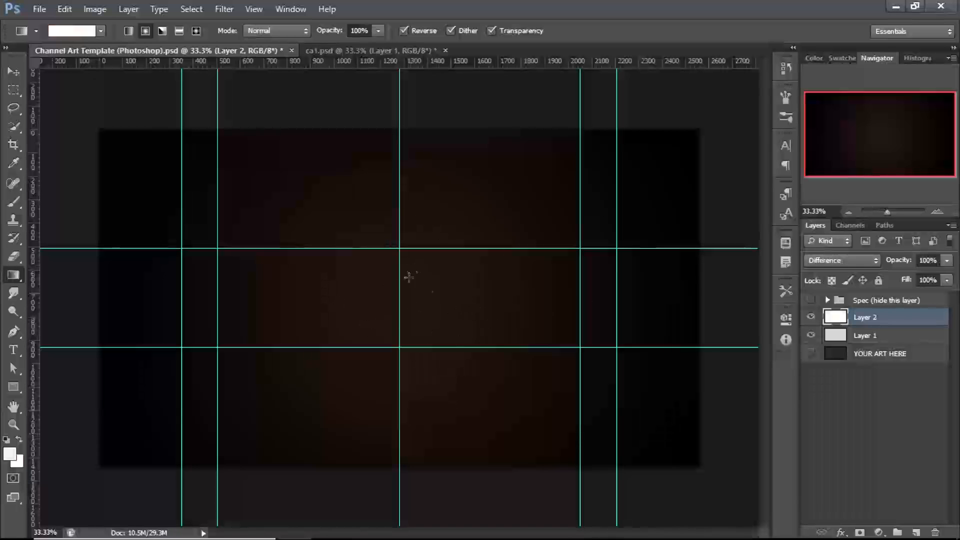
click(831, 259)
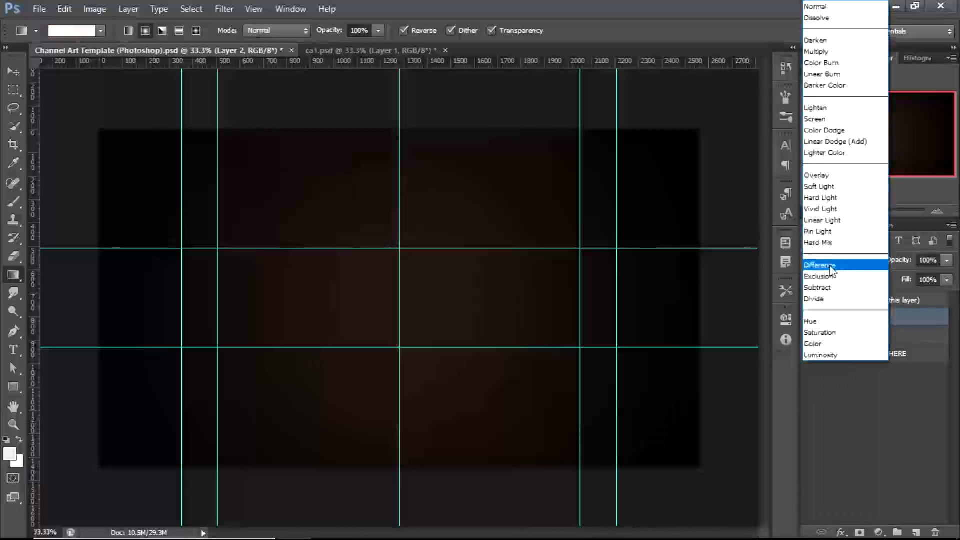
click(832, 266)
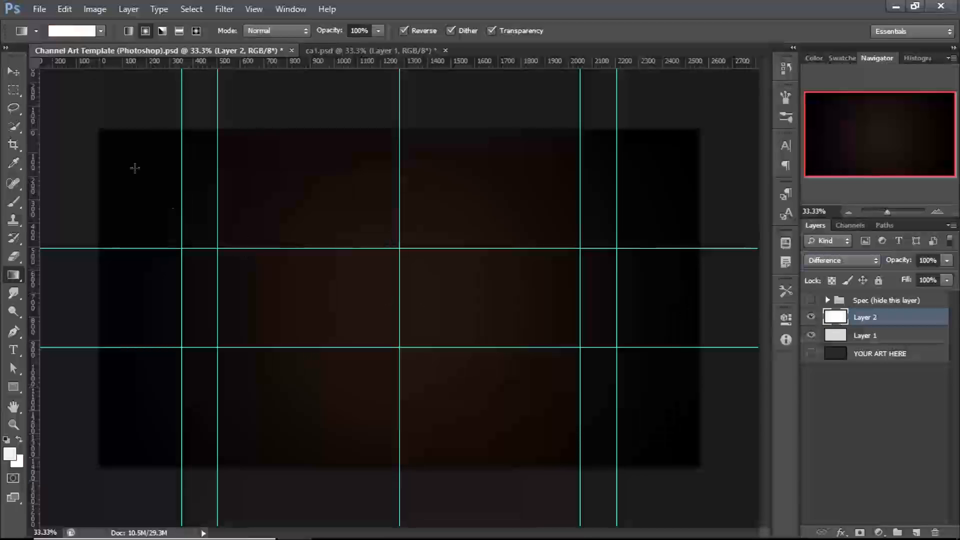
Set the gradient's end color stop to #eeeeee and redraw the radial gradient on Layer 2 from the center past the right edge.
click(65, 31)
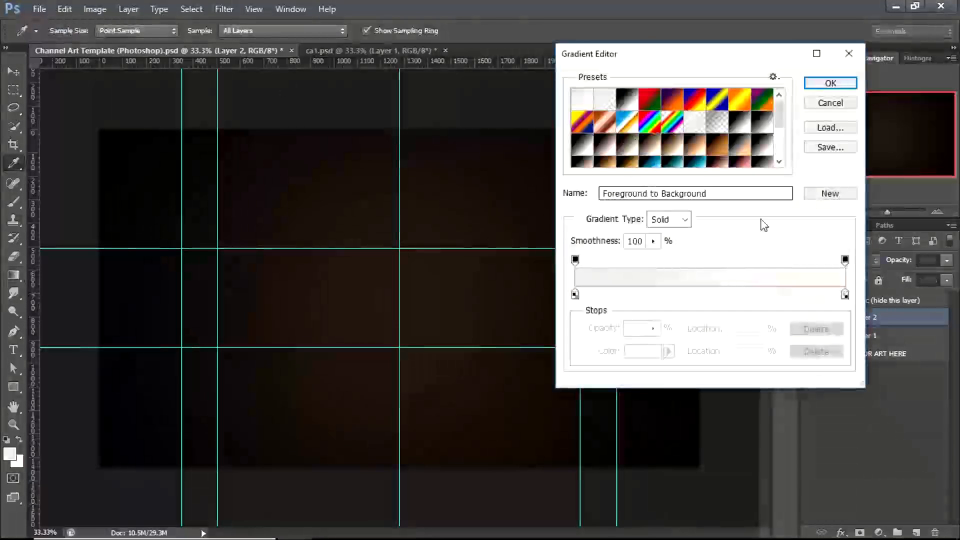
click(845, 294)
double_click(846, 294)
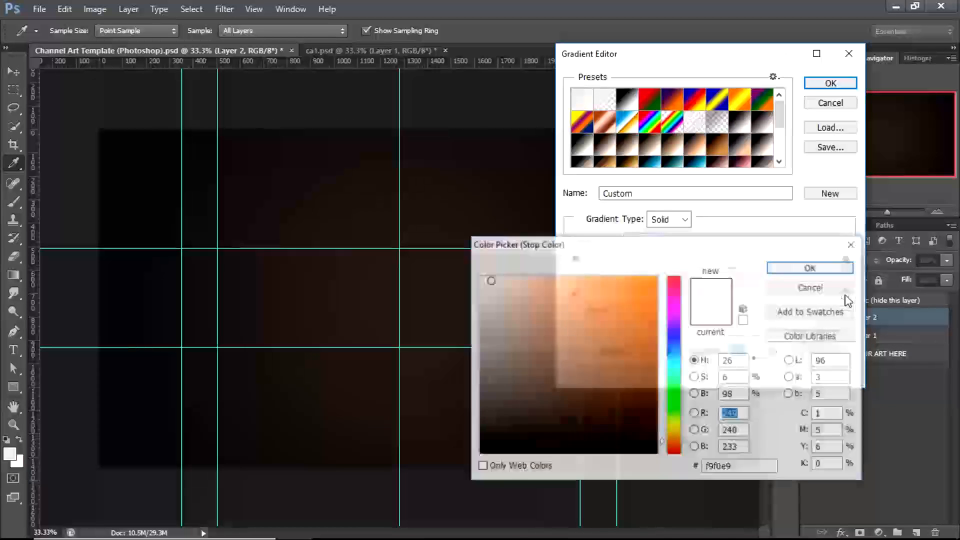
drag(482, 293, 474, 287)
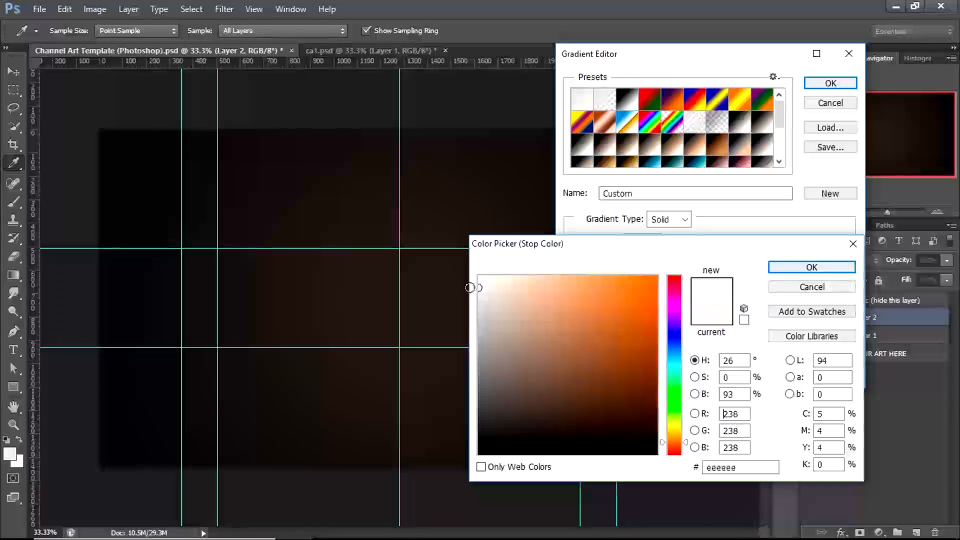
key(Return)
click(825, 89)
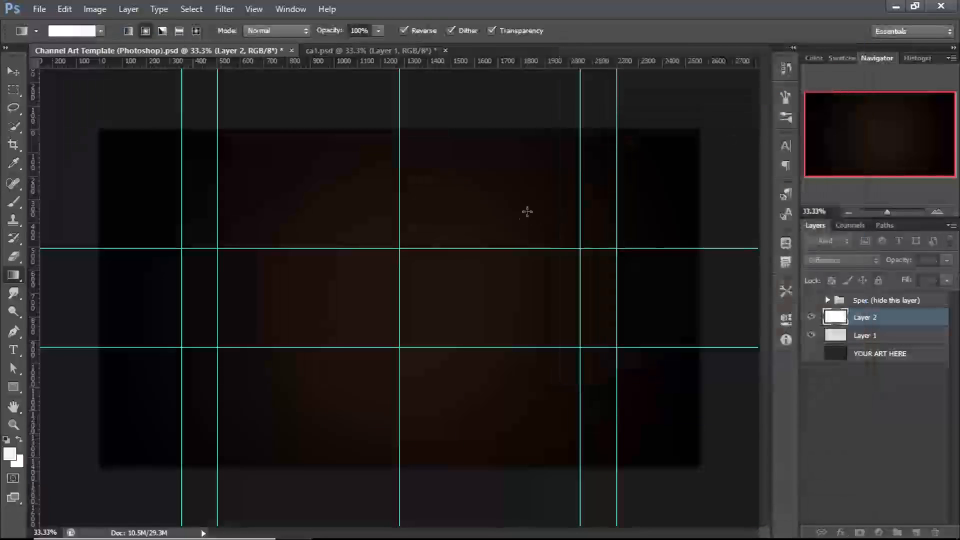
drag(400, 296, 711, 297)
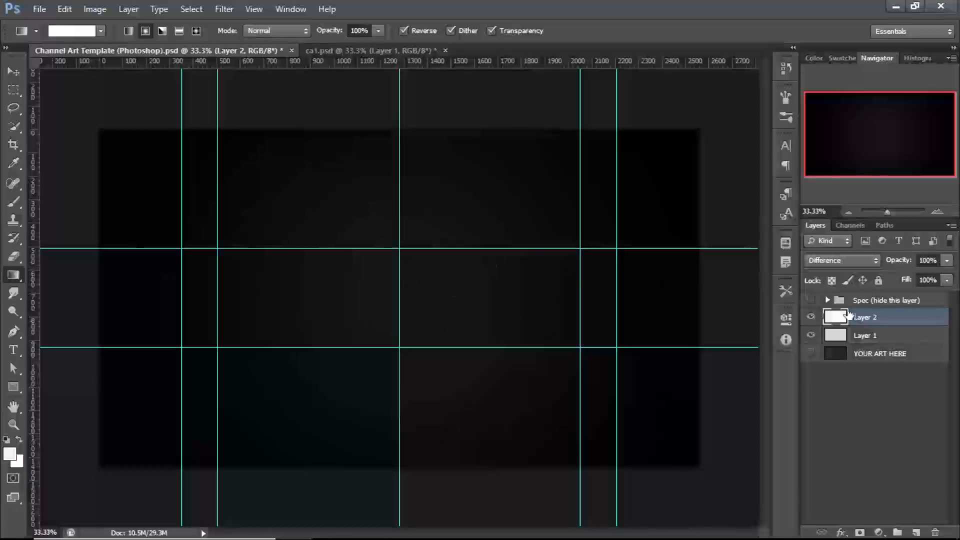
Change the gradient's end color stop to a slightly different near-white grey.
click(64, 32)
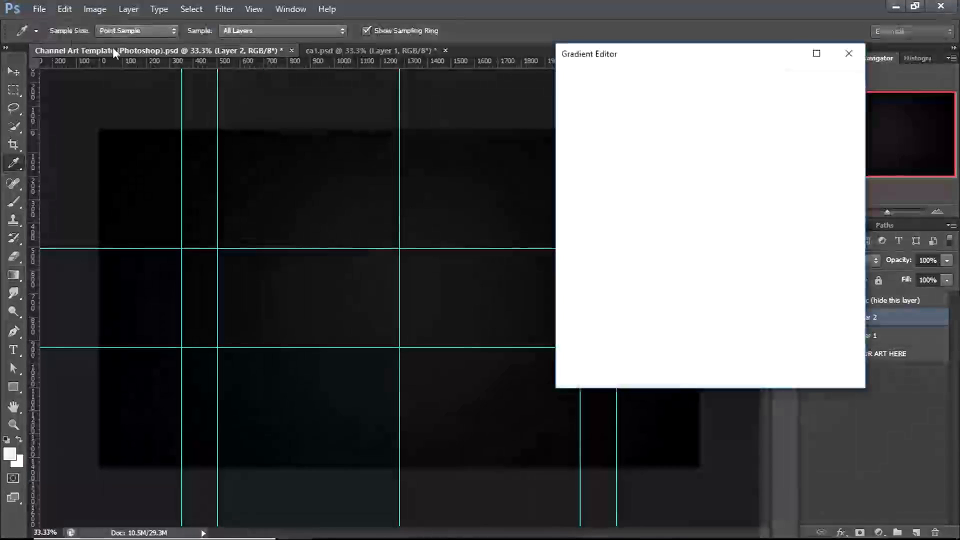
click(844, 296)
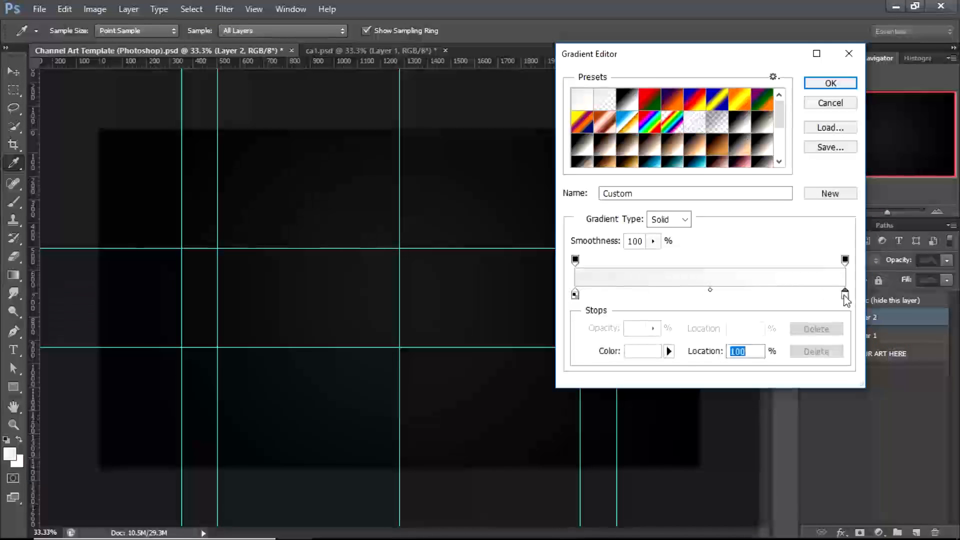
double_click(845, 296)
click(482, 287)
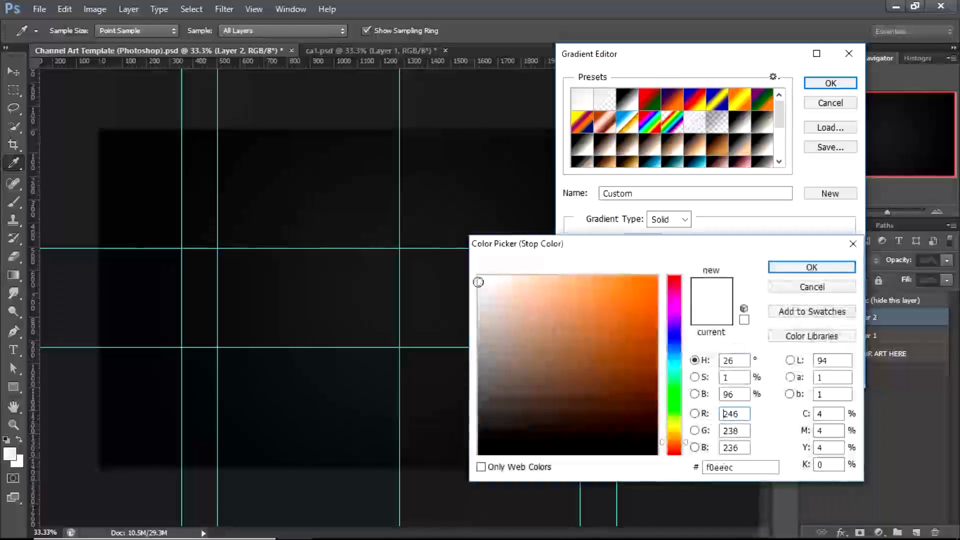
key(Return)
key(Return)
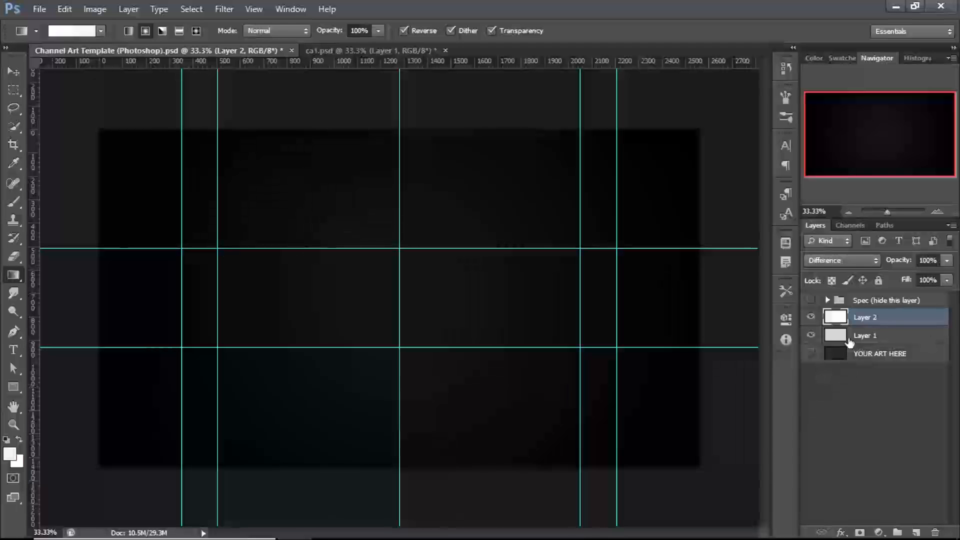
Check Layer 2 without Layer 1, then duplicate Layer 1 and delete the YOUR ART HERE layer.
click(811, 338)
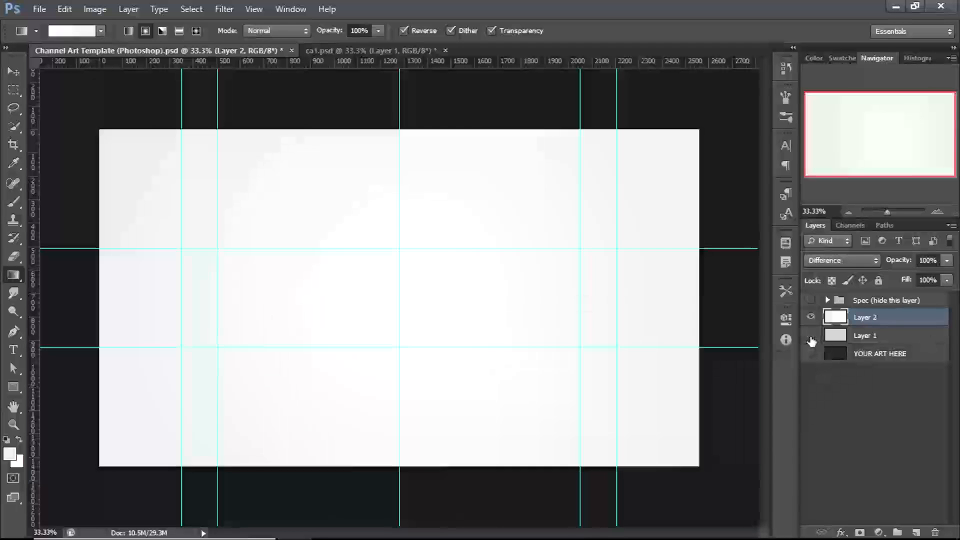
click(811, 338)
click(904, 342)
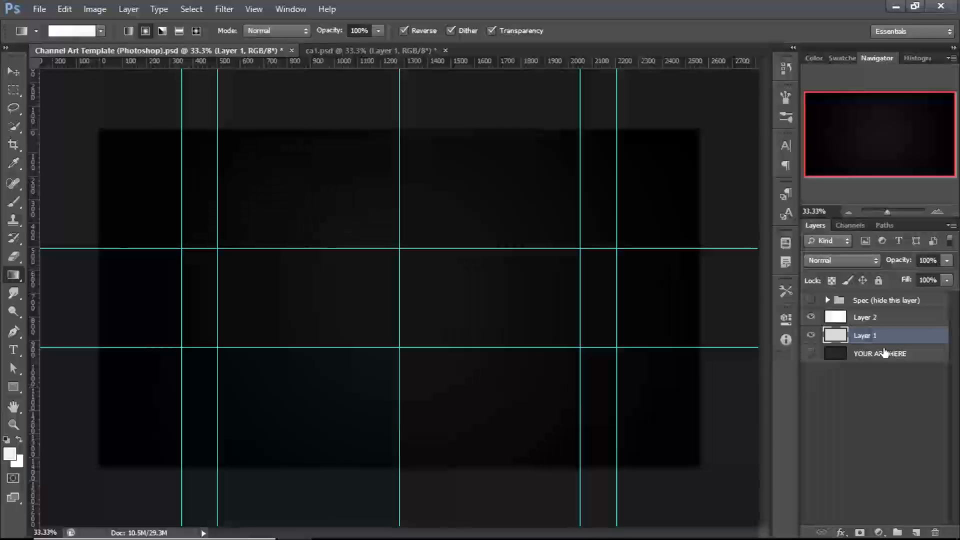
key(ctrl+j)
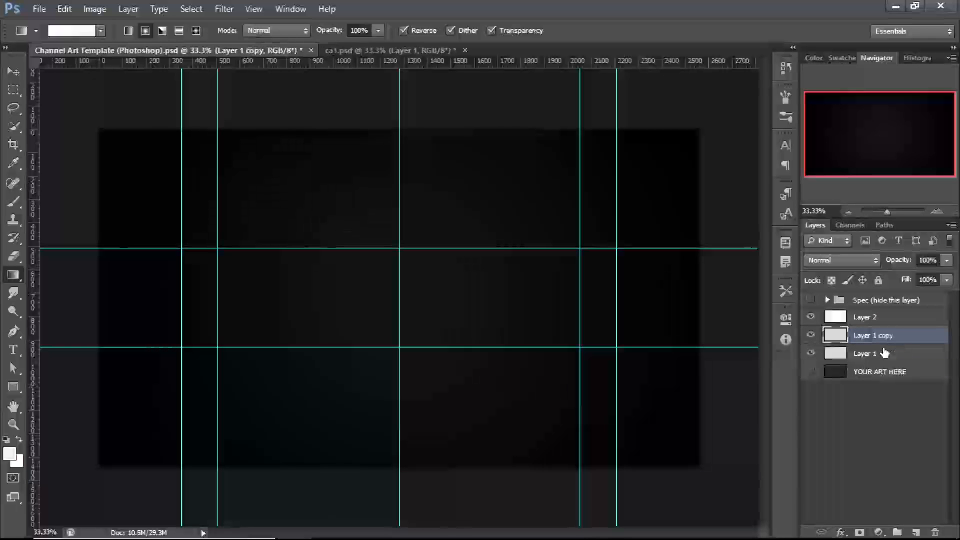
drag(885, 370, 935, 531)
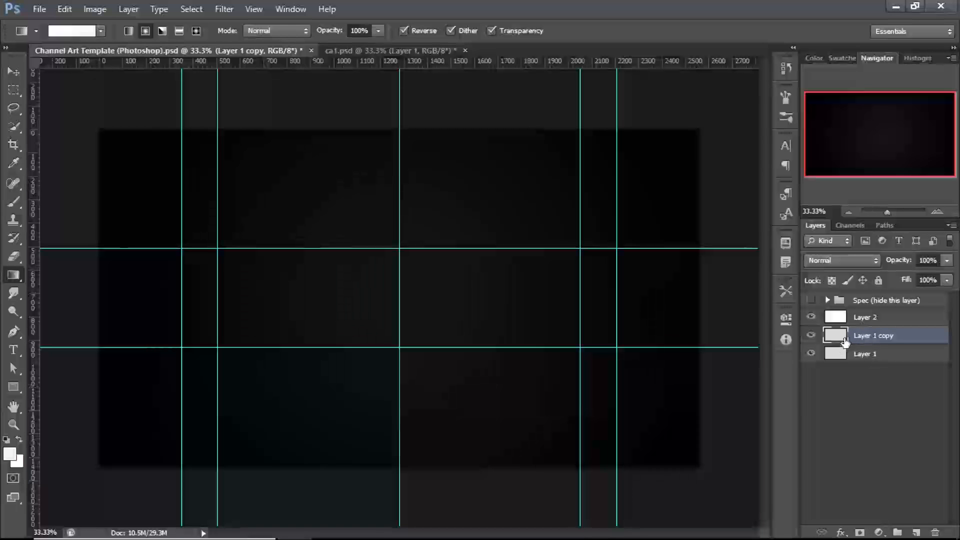
Apply the Add Noise filter to Layer 1 copy with an amount of 1%.
click(223, 9)
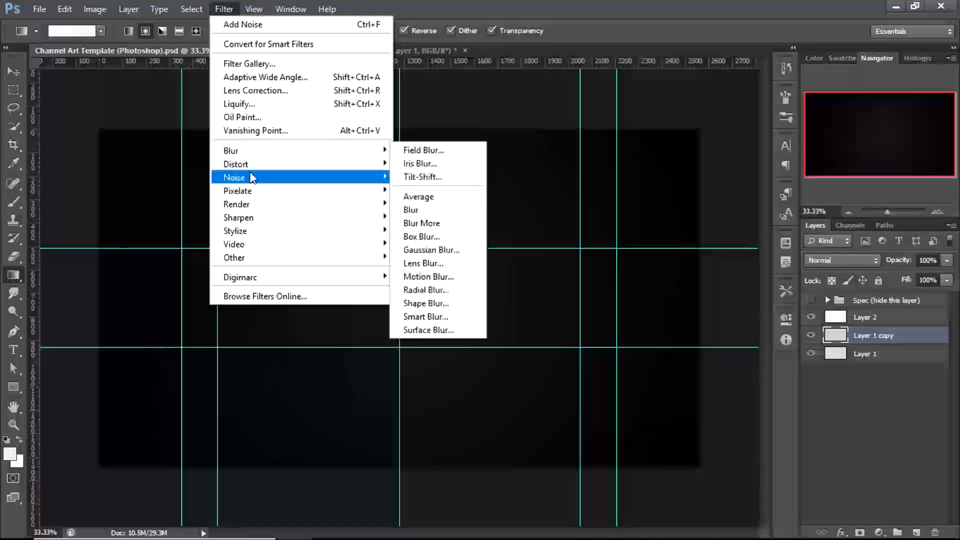
mouse_move(250, 177)
click(409, 177)
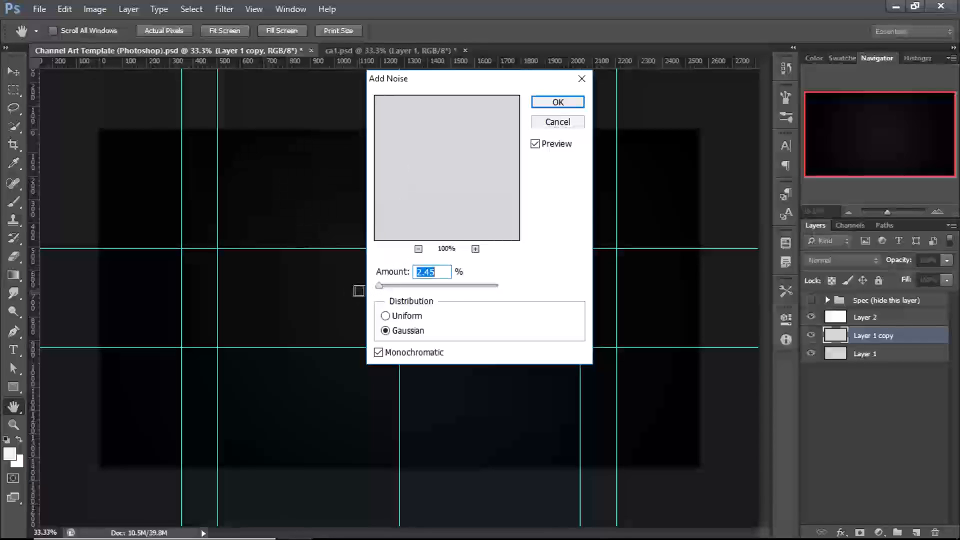
drag(423, 274, 414, 274)
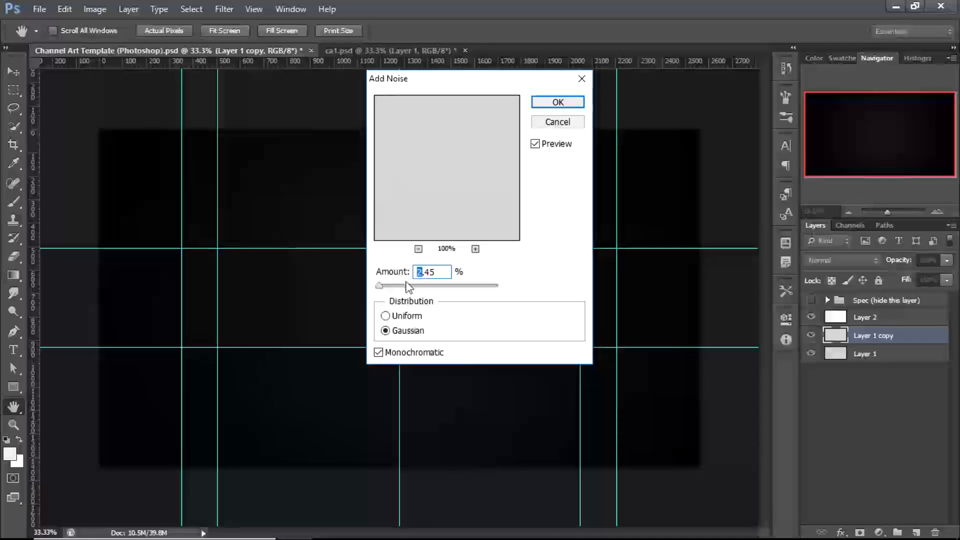
text(1)
click(479, 268)
text(1)
click(468, 274)
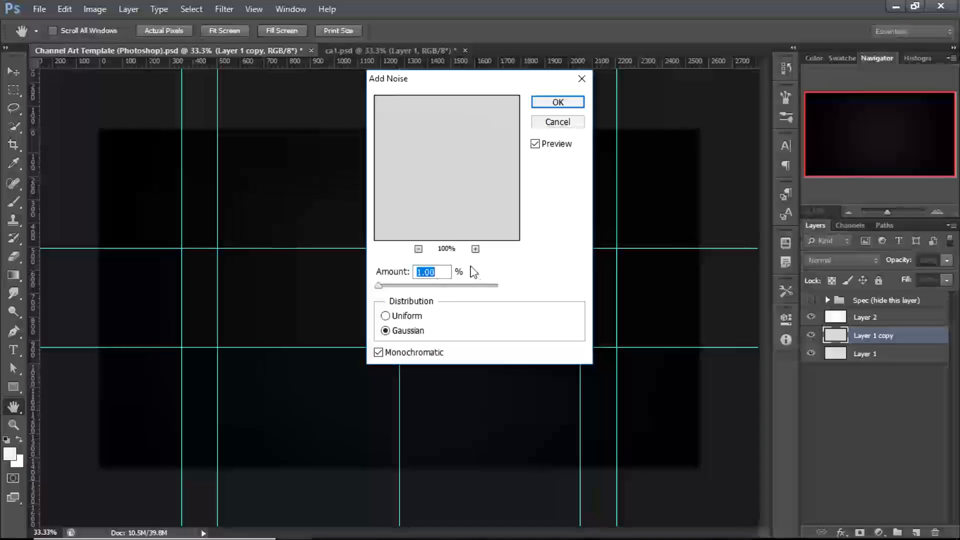
click(552, 104)
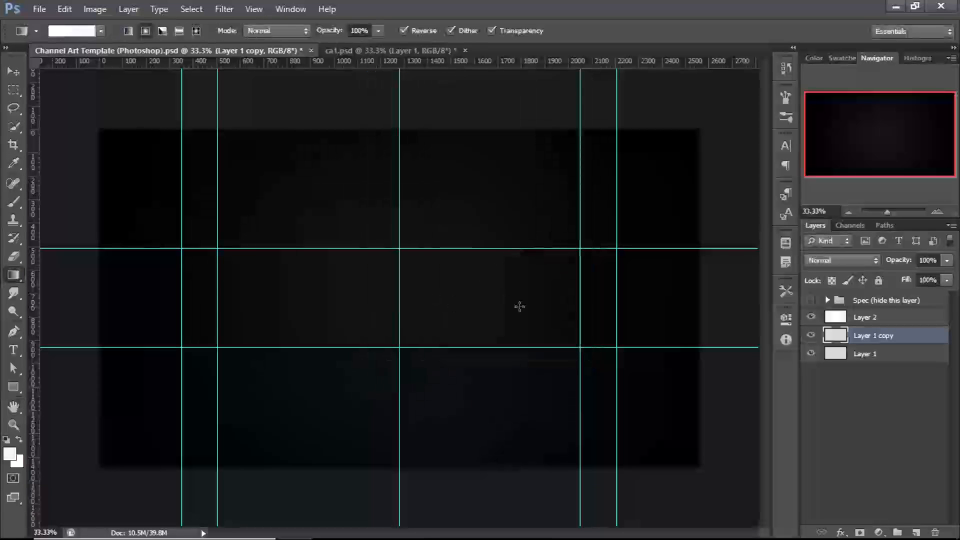
Check the background with the grid and guides toggled on and off, leaving the grid hidden.
click(811, 339)
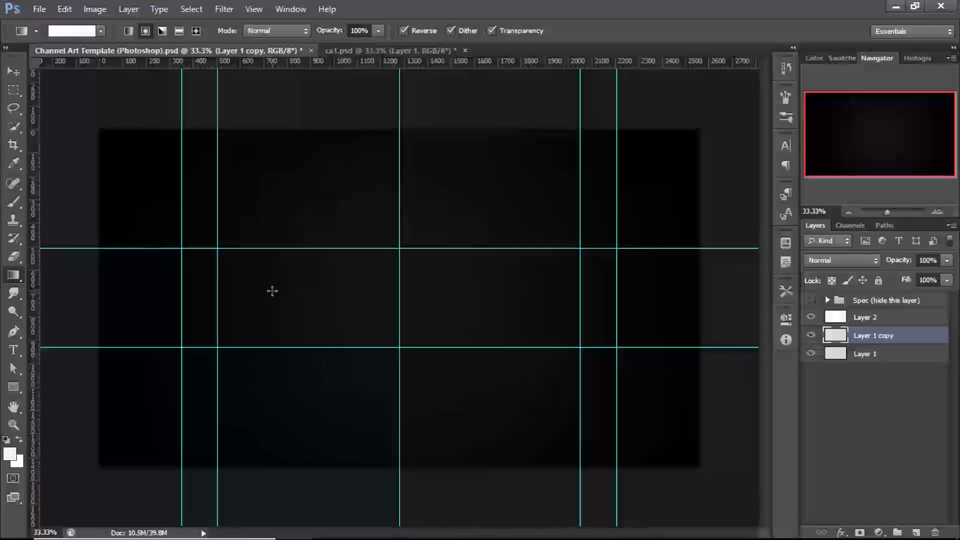
key(ctrl+apostrophe)
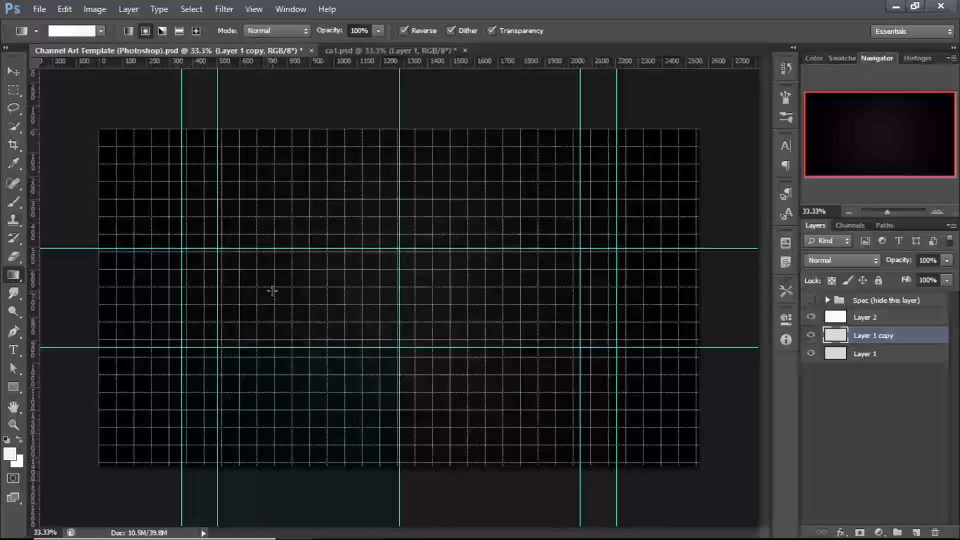
key(ctrl+semicolon)
key(ctrl+semicolon)
key(ctrl+apostrophe)
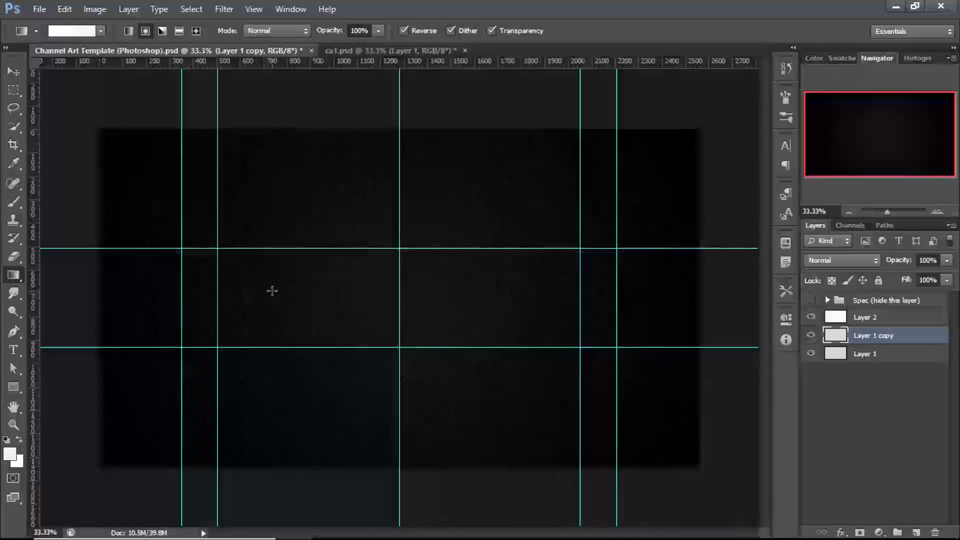
Set the grid preferences to a gridline every 80 pixels and show the grid over the artwork.
click(65, 10)
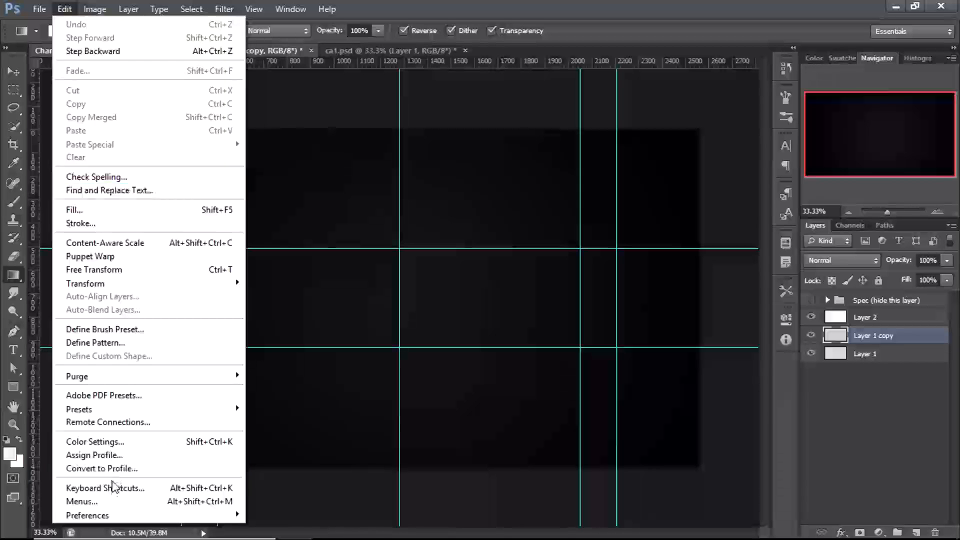
mouse_move(225, 515)
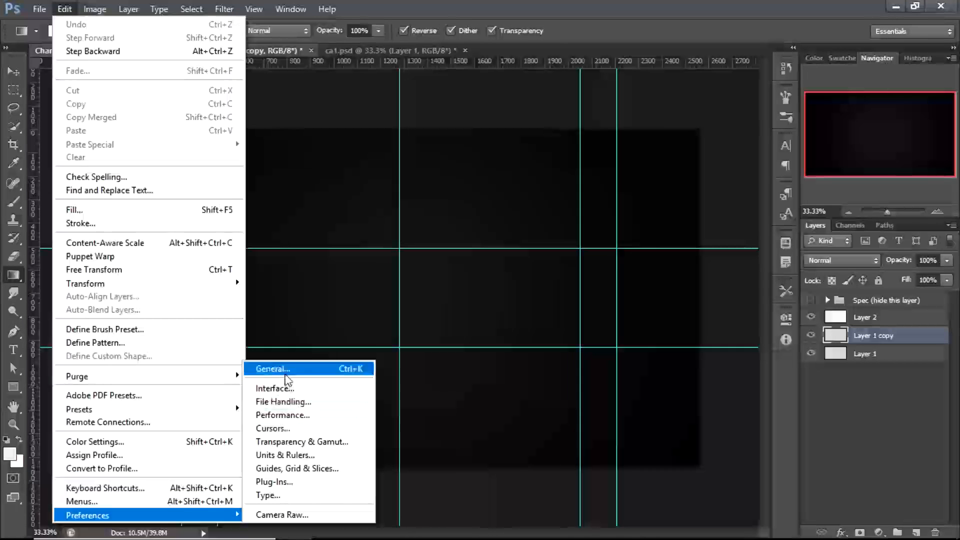
click(286, 373)
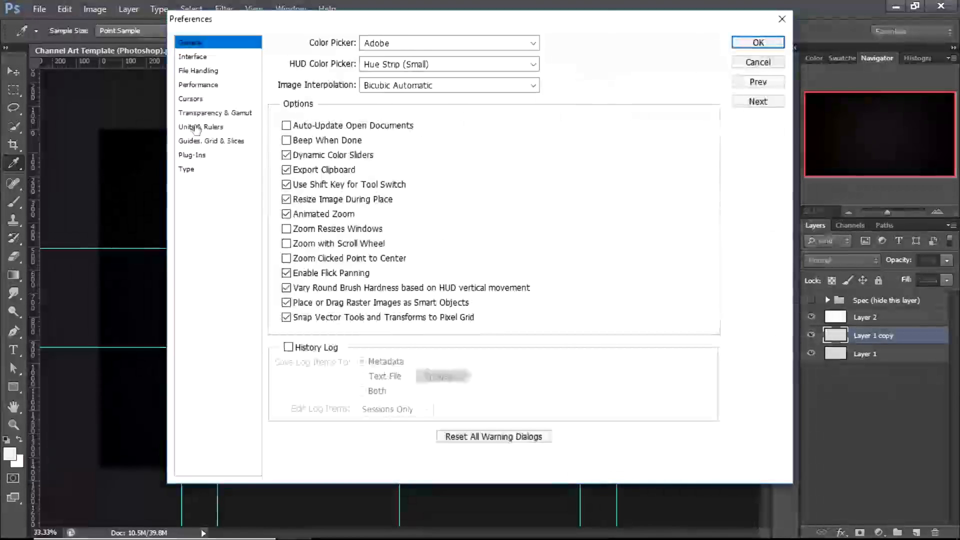
click(213, 143)
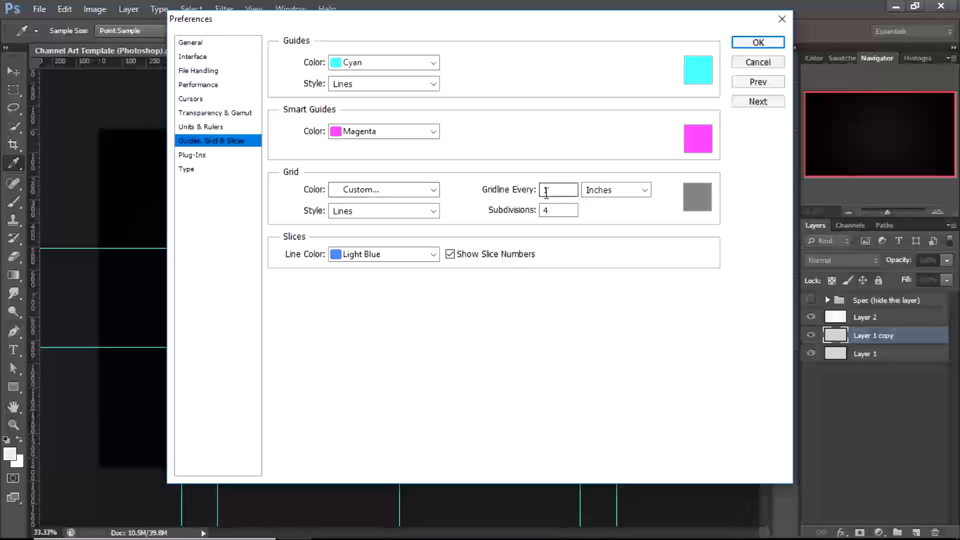
double_click(547, 192)
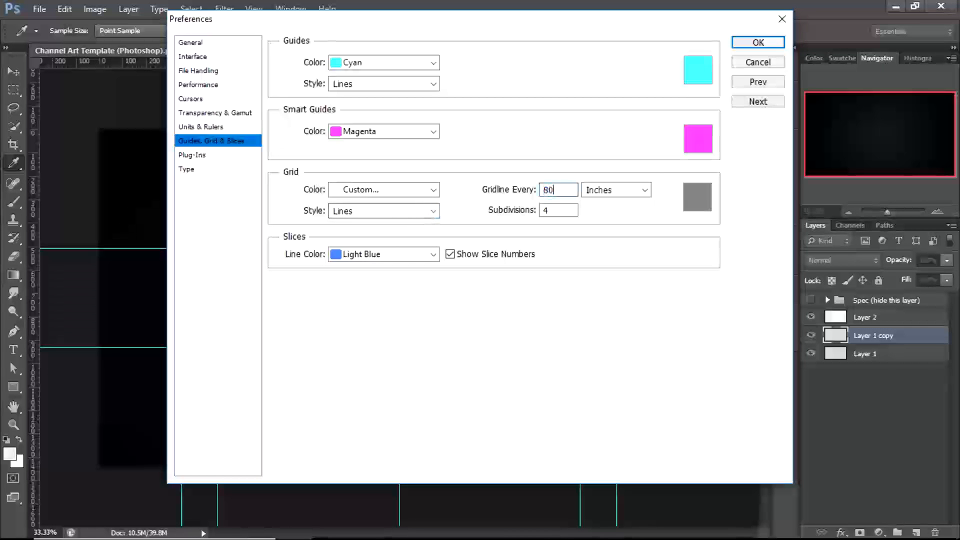
click(633, 190)
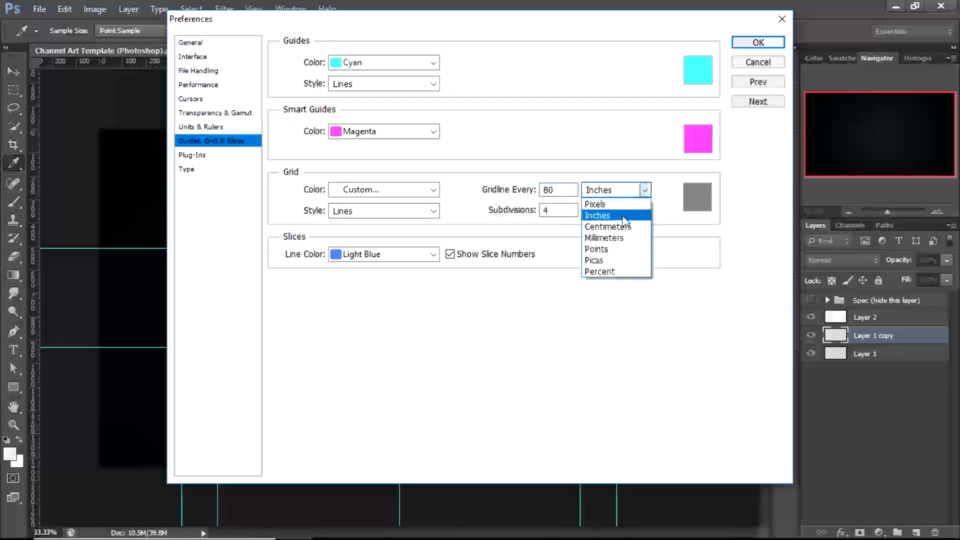
click(618, 204)
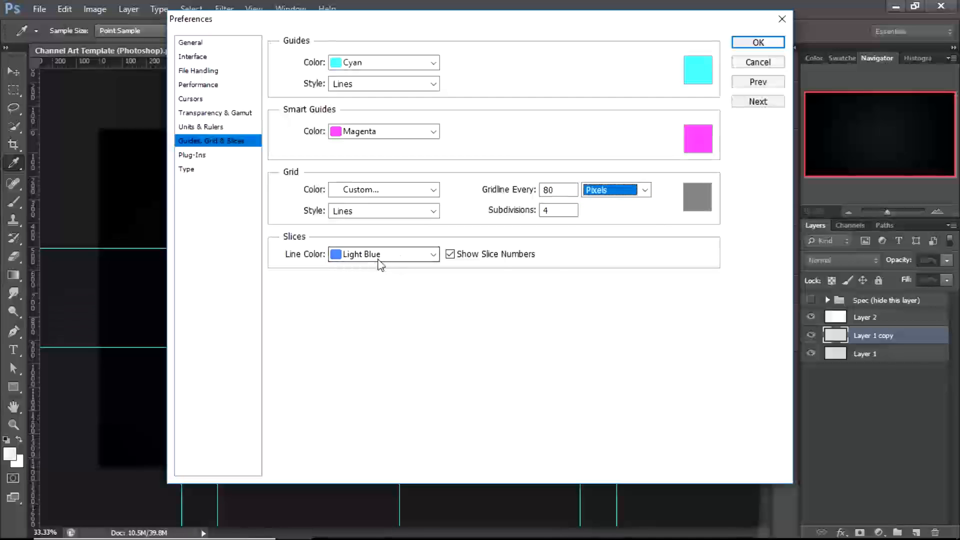
click(749, 43)
key(g)
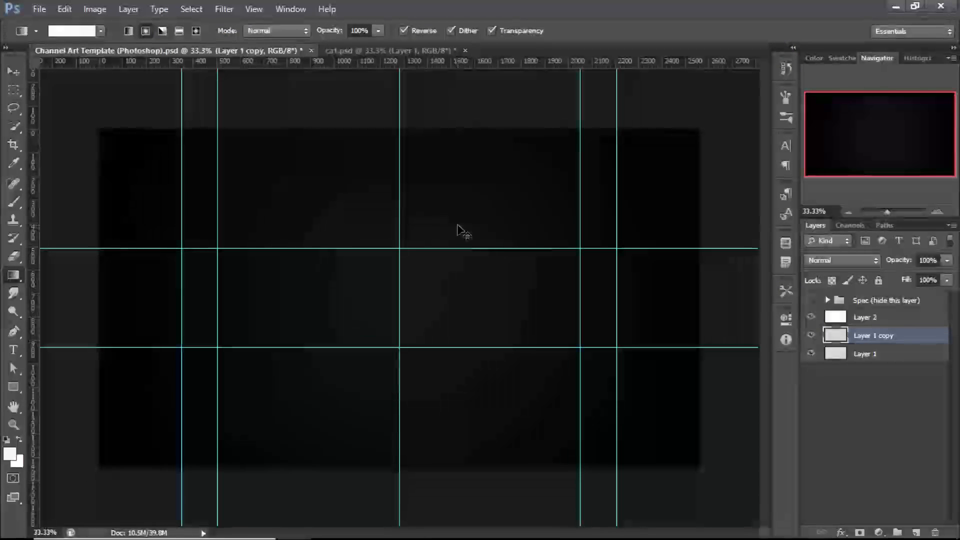
key(ctrl+apostrophe)
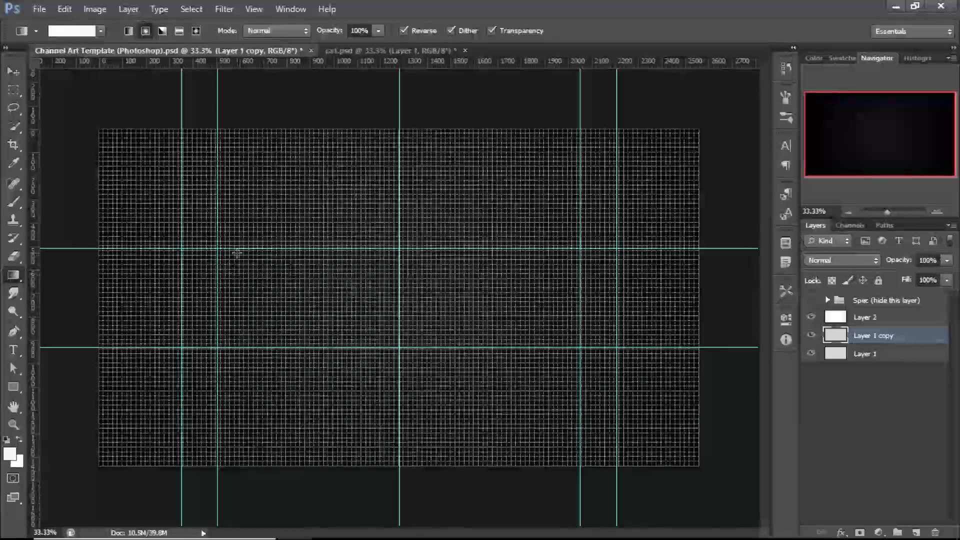
Draw a filled rectangle shape about 21 × 21 px over one grid cell, near 740 px across and 660 px down.
key(ctrl+1)
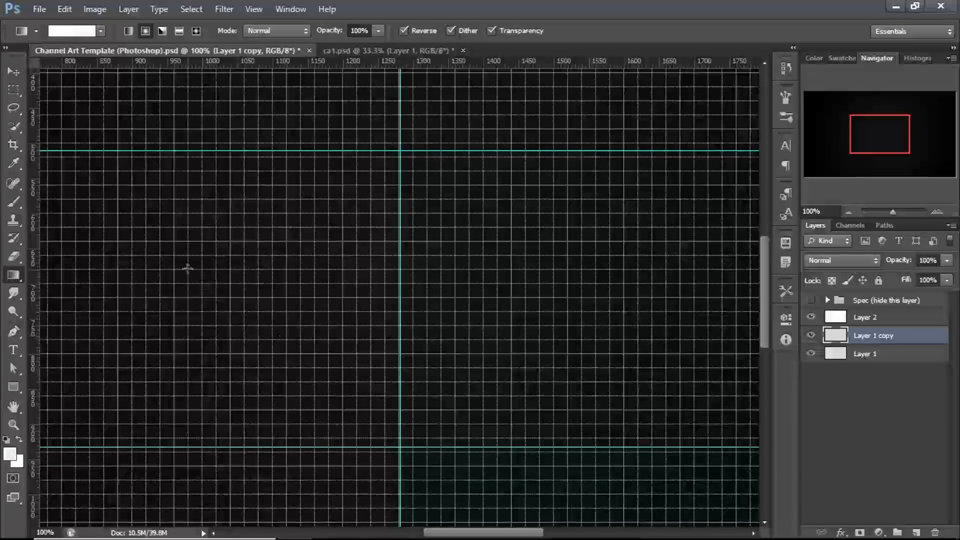
drag(137, 272, 419, 259)
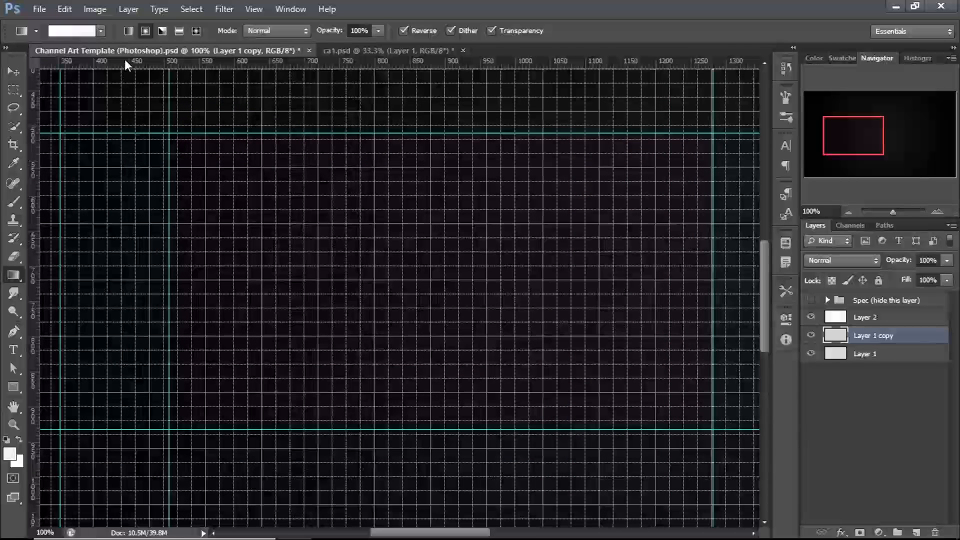
click(14, 388)
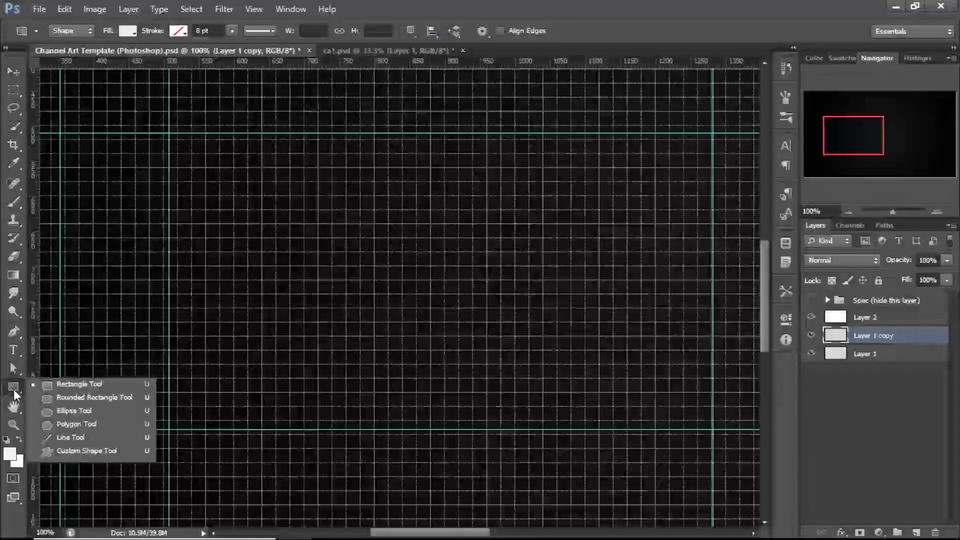
click(70, 386)
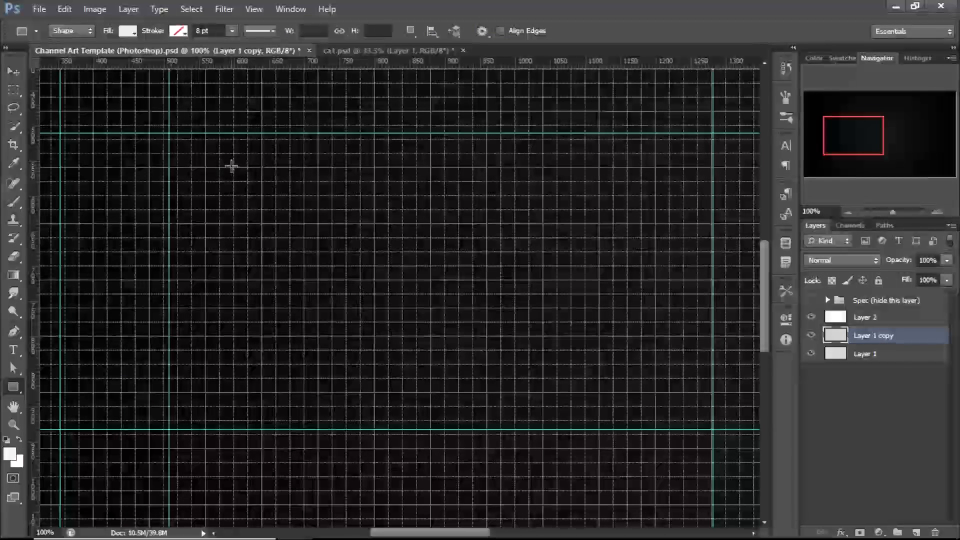
key(ctrl+plus)
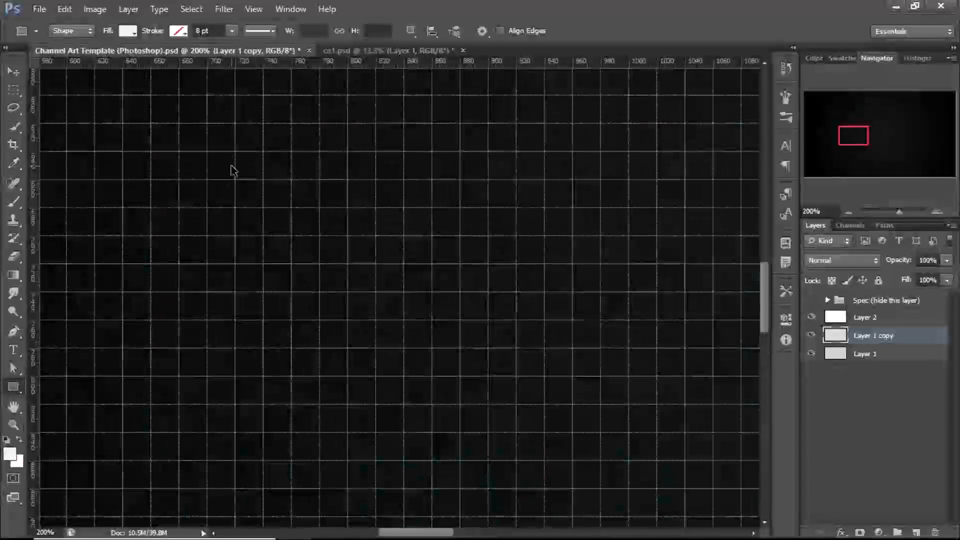
key(ctrl+plus)
click(232, 129)
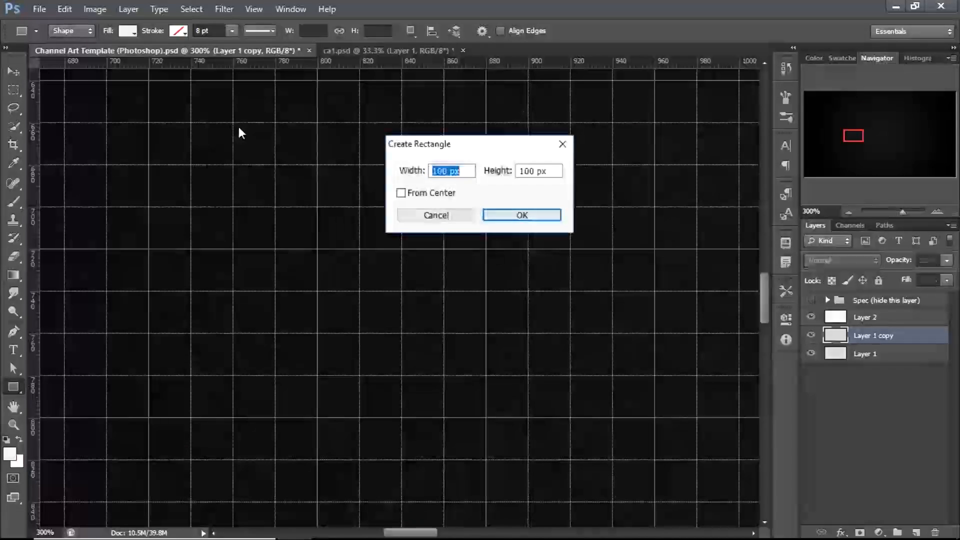
click(562, 144)
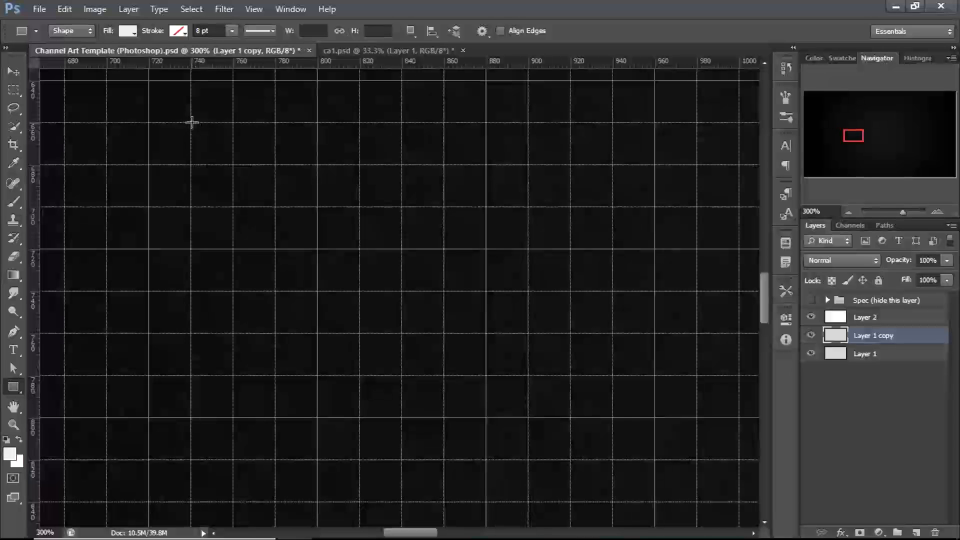
drag(190, 122, 234, 164)
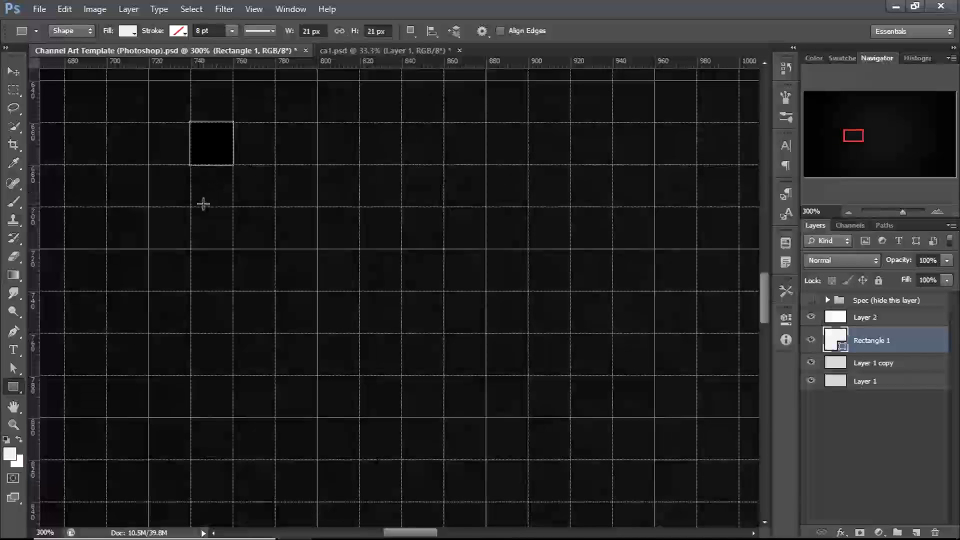
Move the Rectangle 1 layer above Layer 2 and check the effect of toggling Layer 2's visibility.
drag(896, 340, 906, 315)
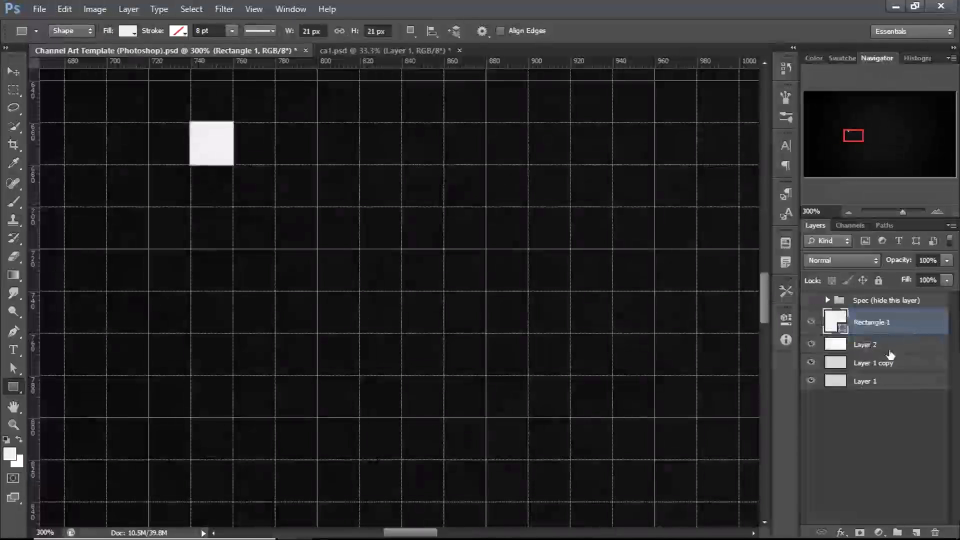
click(812, 346)
click(812, 345)
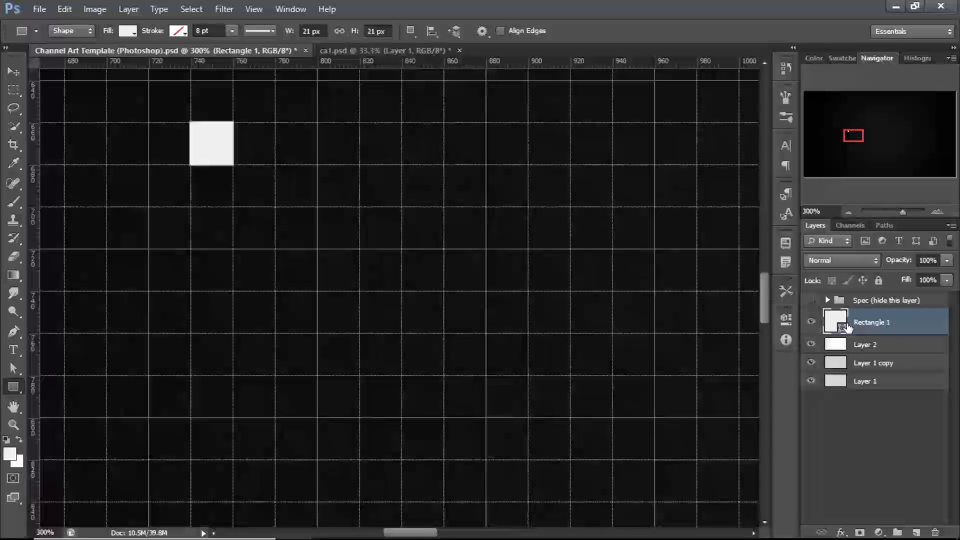
Duplicate the Rectangle 1 layer, then rasterize the original Rectangle 1 beneath the copy.
key(ctrl+j)
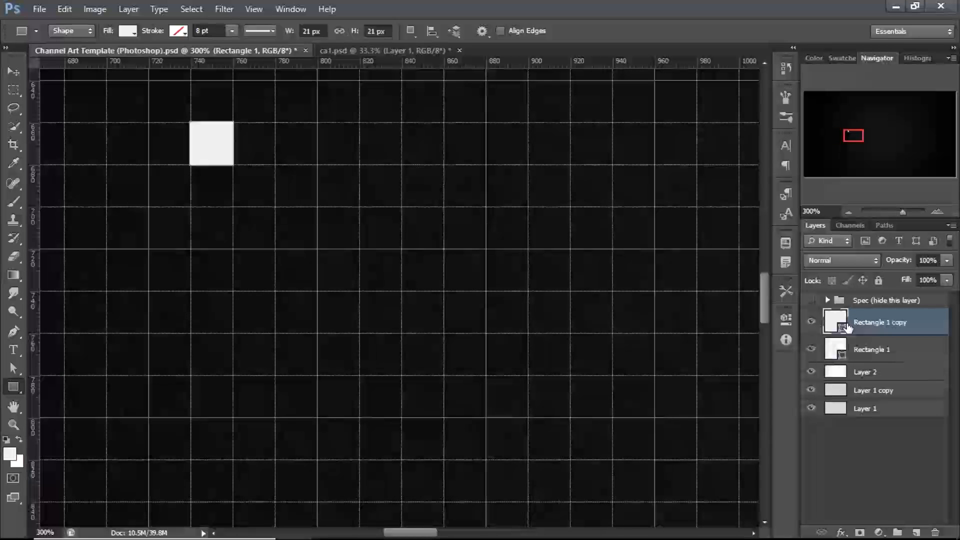
click(892, 356)
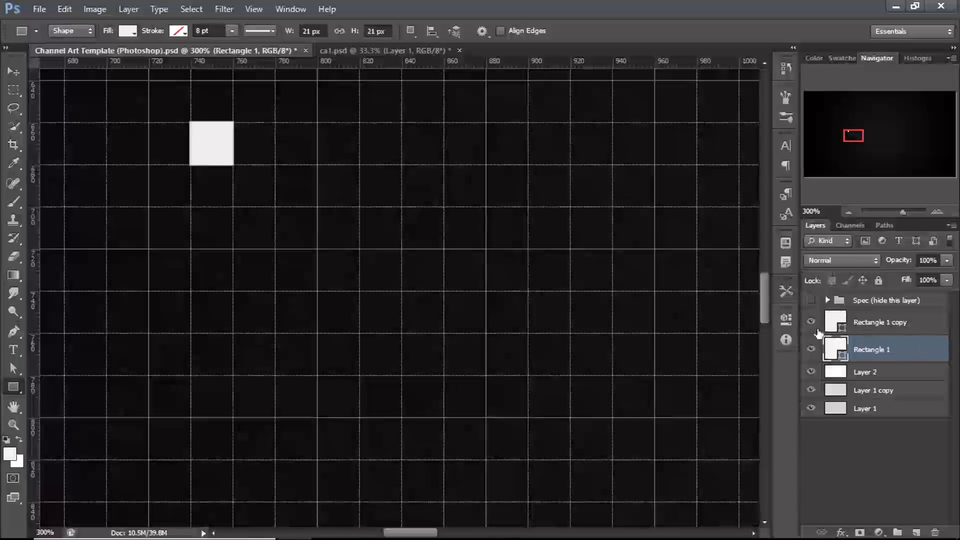
right_click(910, 357)
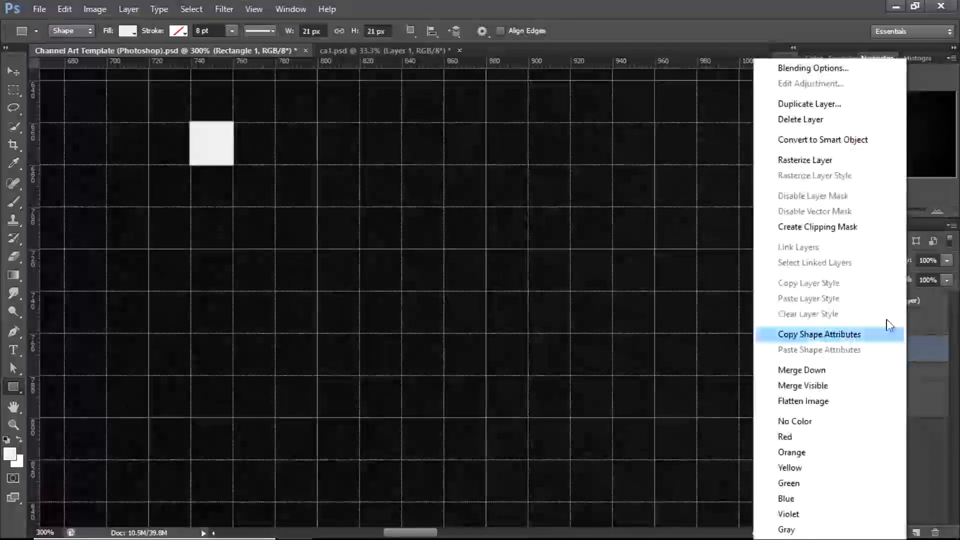
click(827, 164)
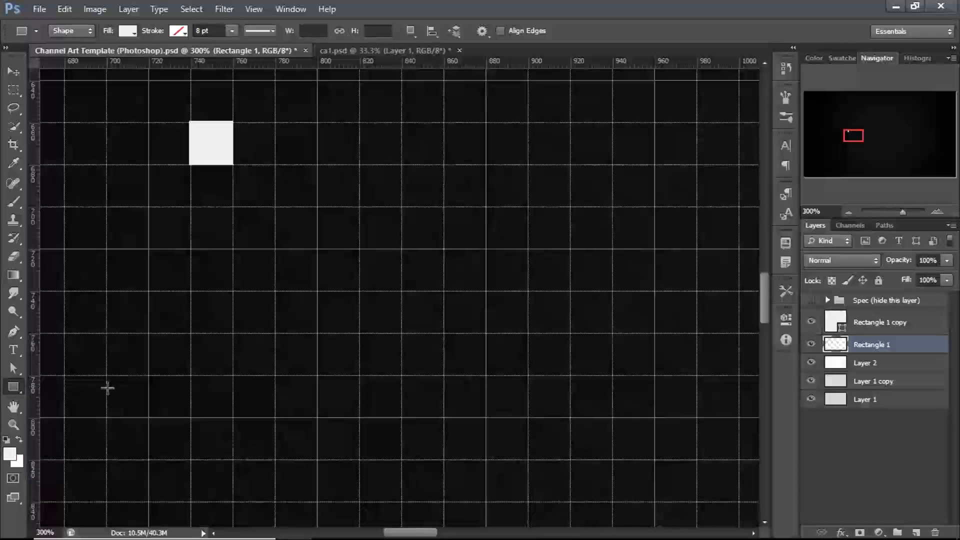
Set the foreground color to 0d0d0d and fill the rasterized Rectangle 1 square with the Paint Bucket.
click(10, 453)
click(478, 445)
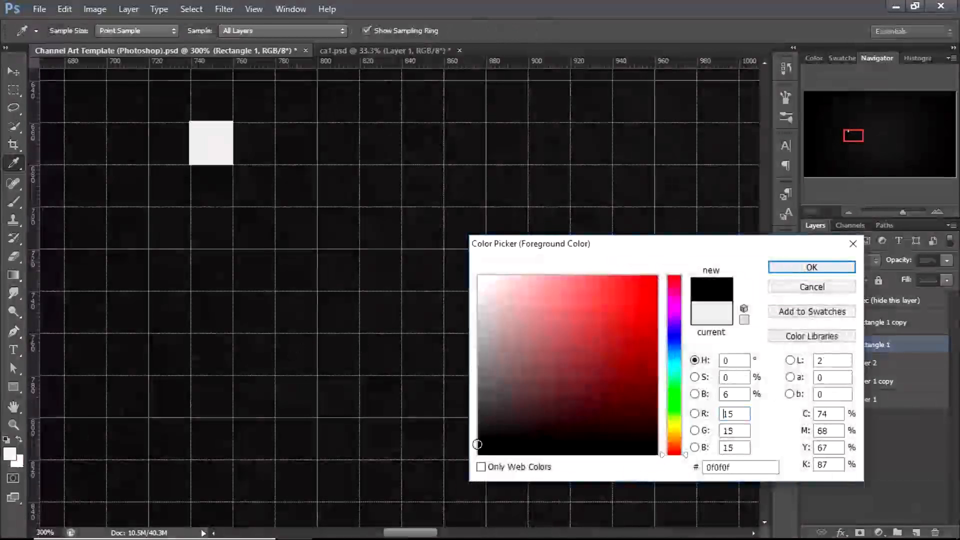
drag(476, 444, 476, 447)
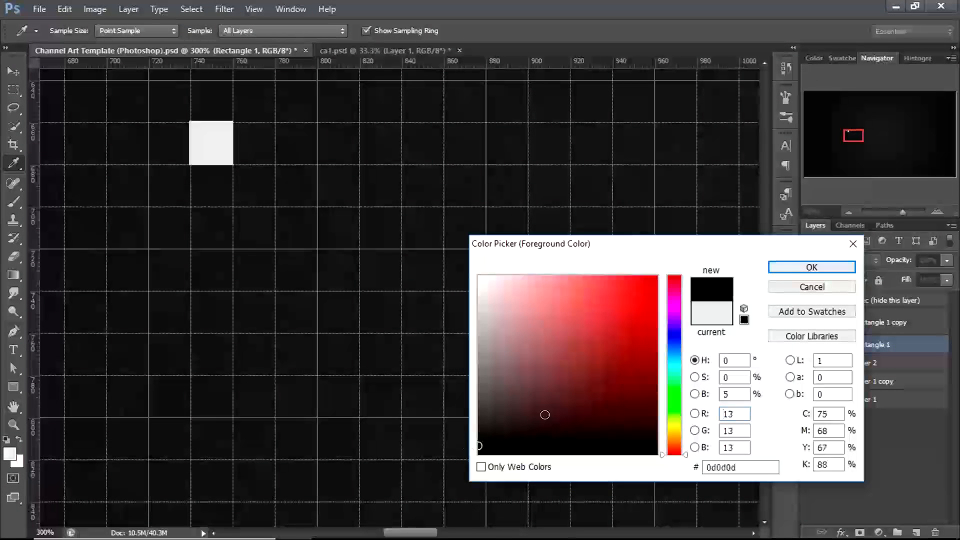
click(812, 267)
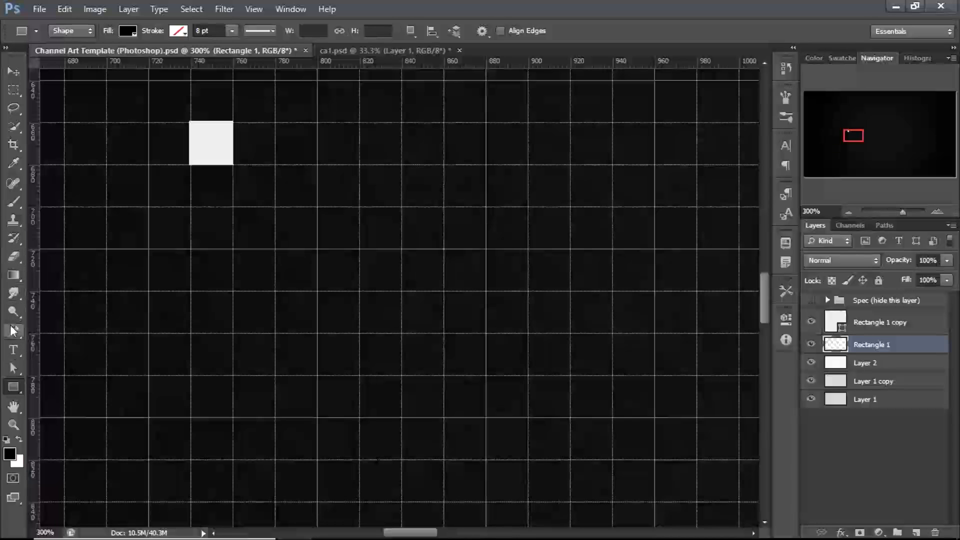
drag(16, 281, 55, 285)
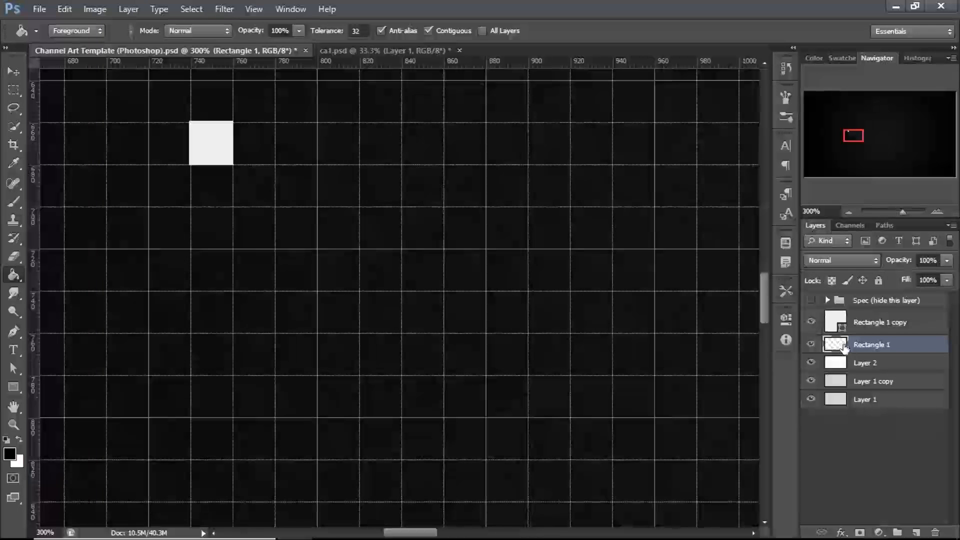
click(812, 322)
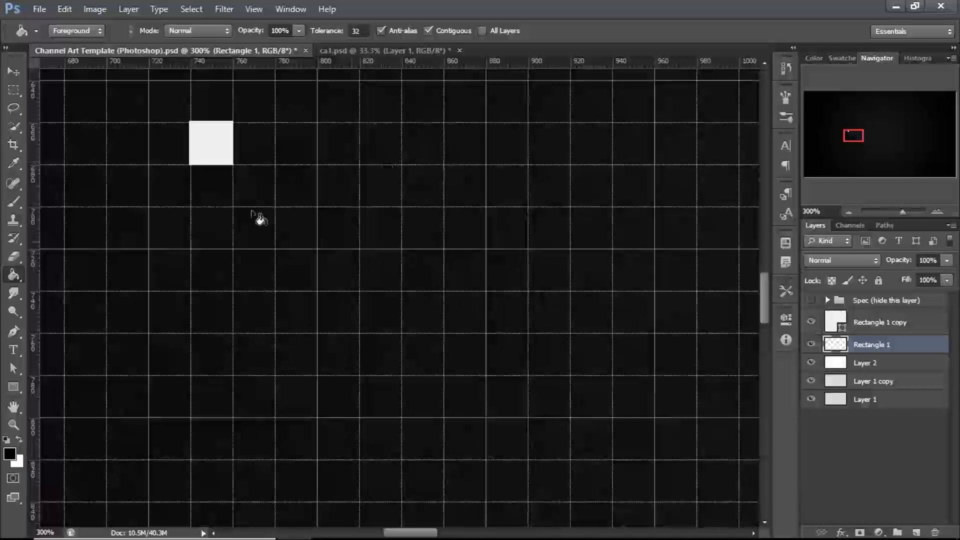
Start a Distort transform on Rectangle 1, try pulling its lower-right corner one grid cell diagonally outward, and undo that pull.
click(64, 9)
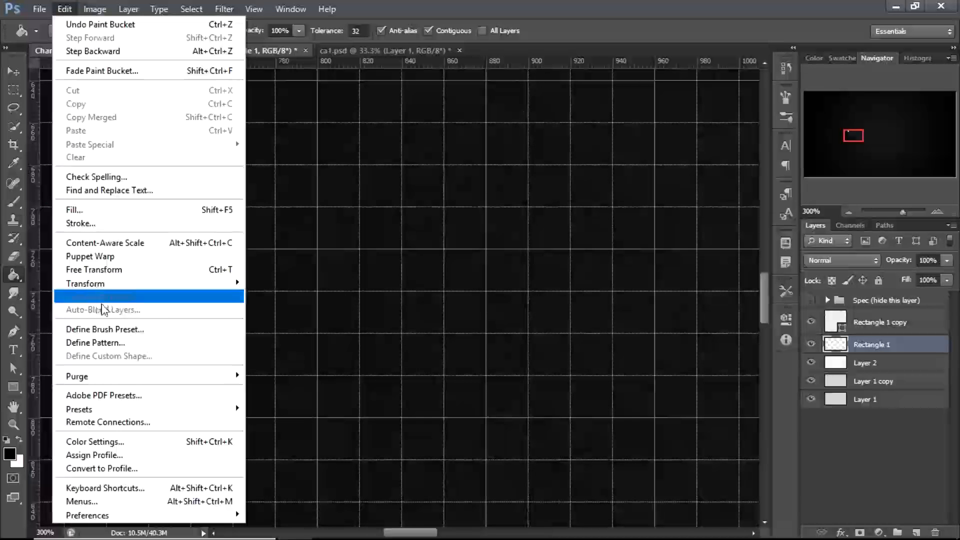
mouse_move(105, 283)
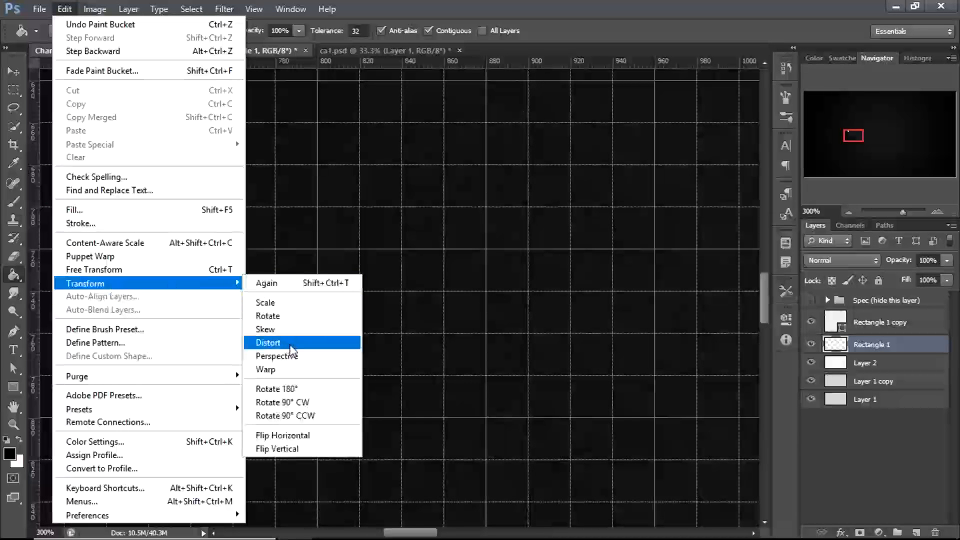
click(276, 343)
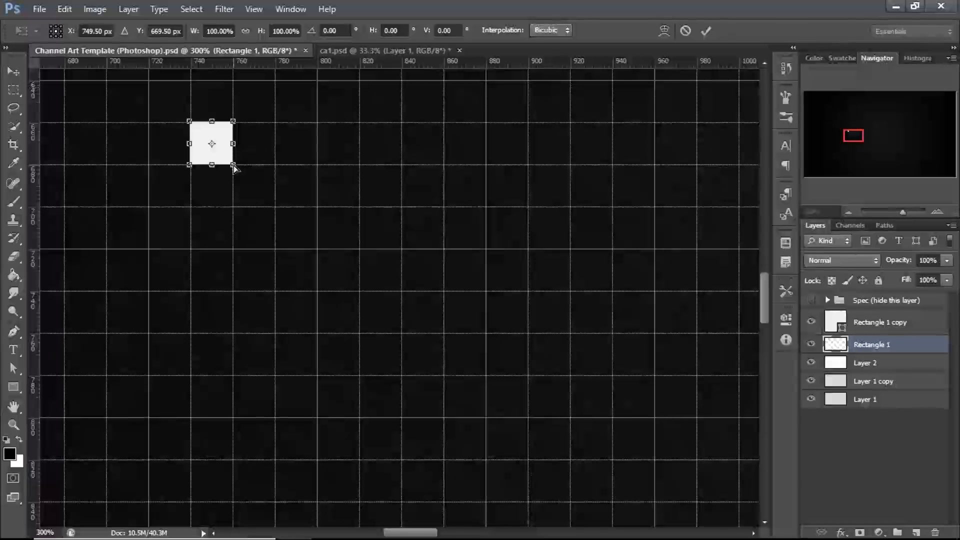
drag(234, 167, 274, 209)
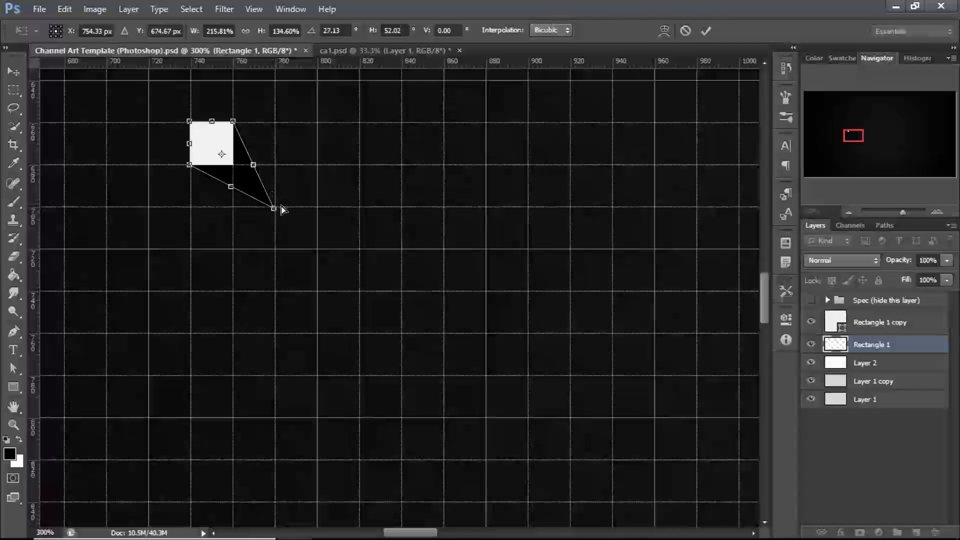
drag(274, 208, 190, 170)
key(ctrl+z)
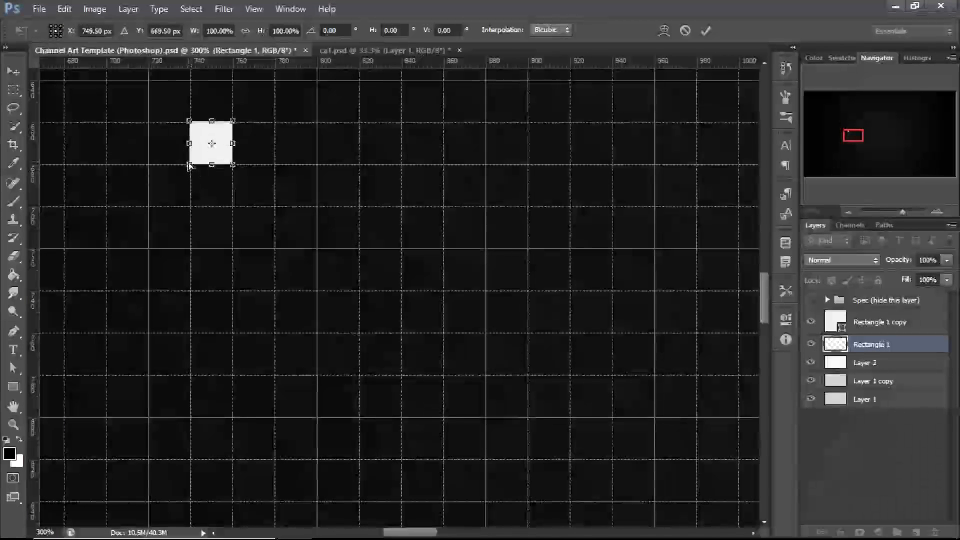
Distort Rectangle 1 by pulling its lower-left corner one grid cell diagonally outward, hide the grid, and commit the transform.
drag(189, 166, 146, 214)
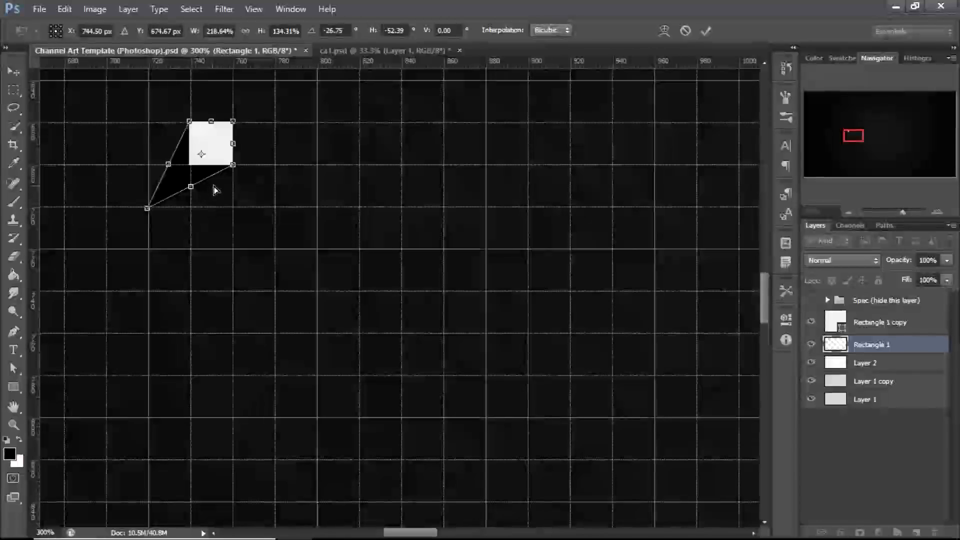
key(ctrl+minus)
key(ctrl+minus)
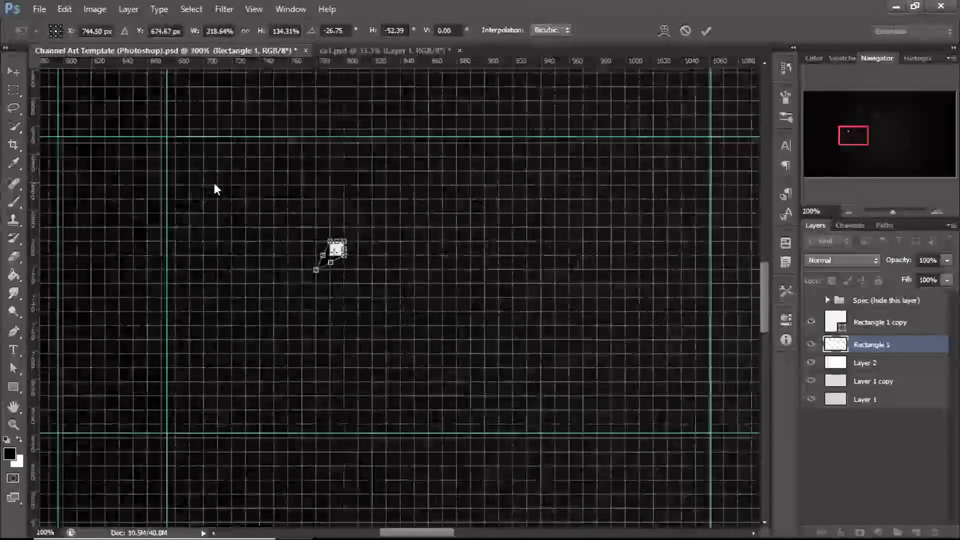
key(ctrl+0)
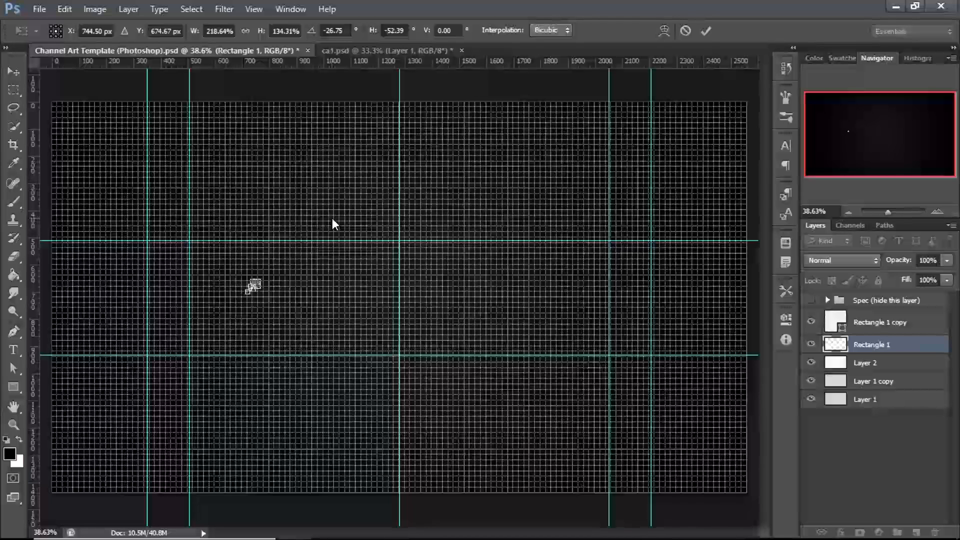
key(ctrl+apostrophe)
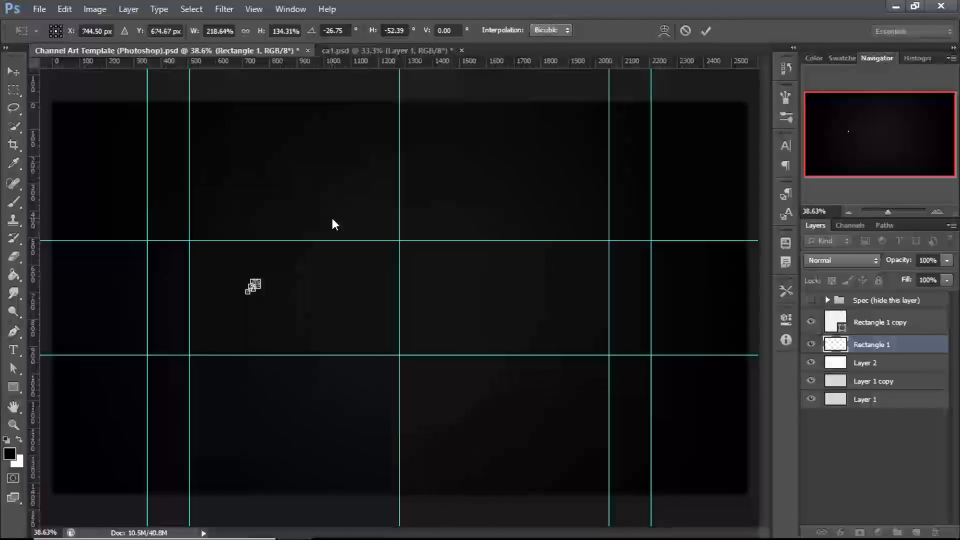
click(706, 30)
key(g)
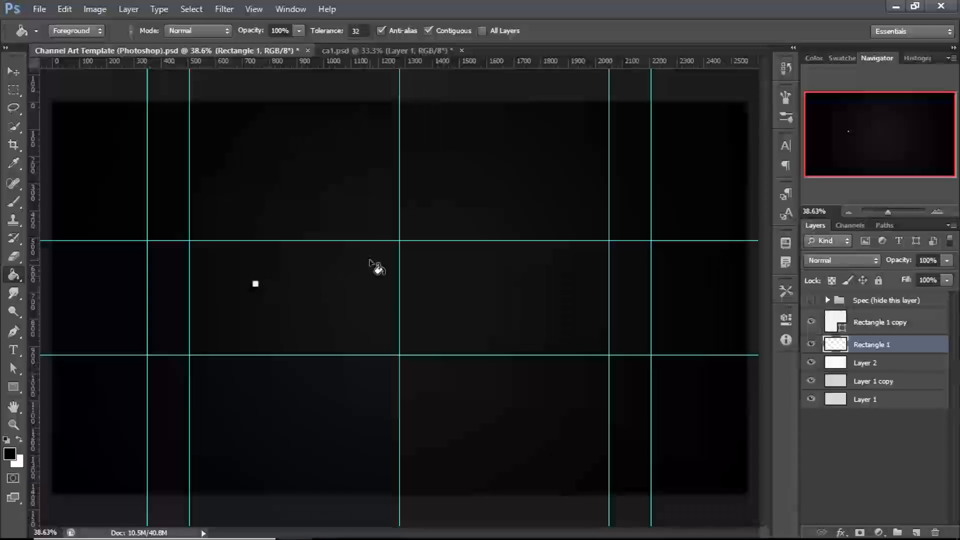
Check the shadows in the ca1.psd reference design and apply a Gaussian Blur with a 4.6-pixel radius to Rectangle 1.
click(379, 52)
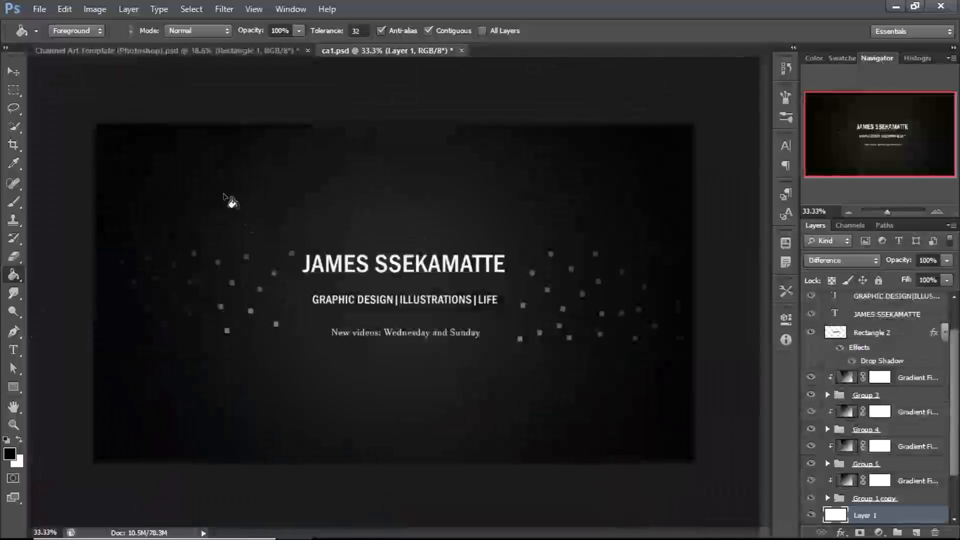
click(223, 51)
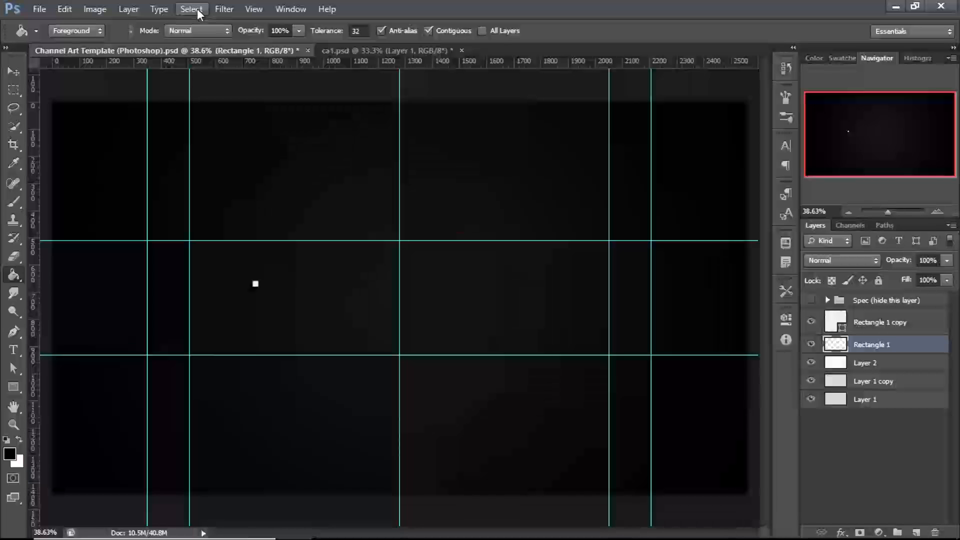
click(222, 9)
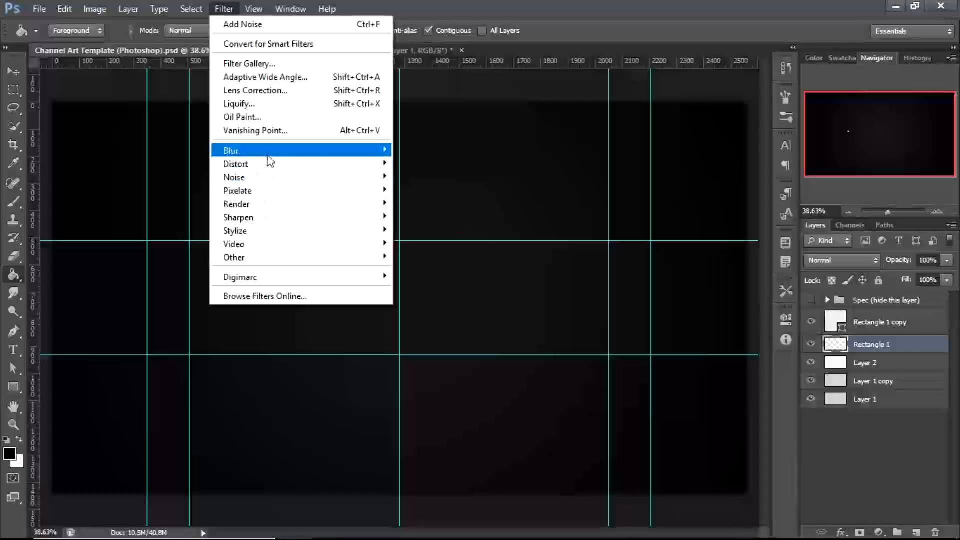
mouse_move(280, 152)
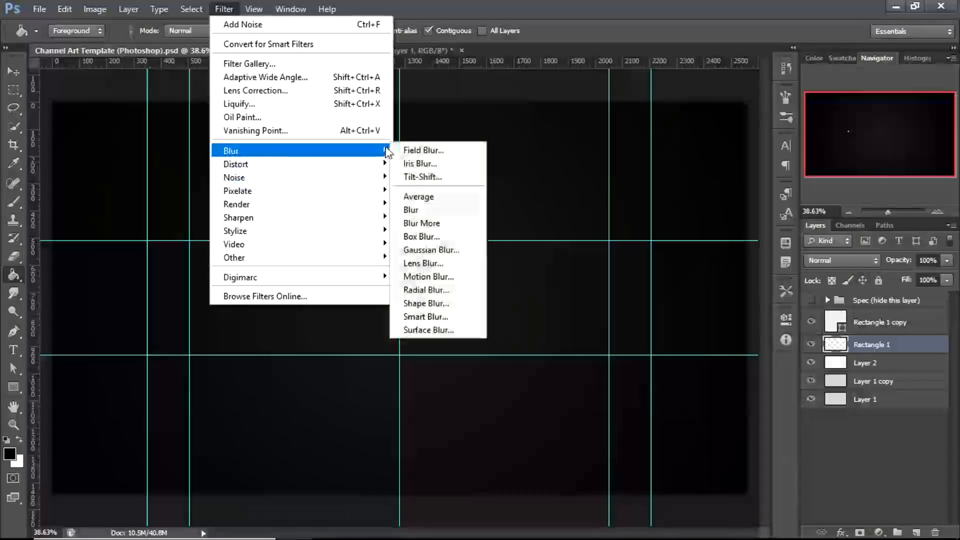
click(410, 250)
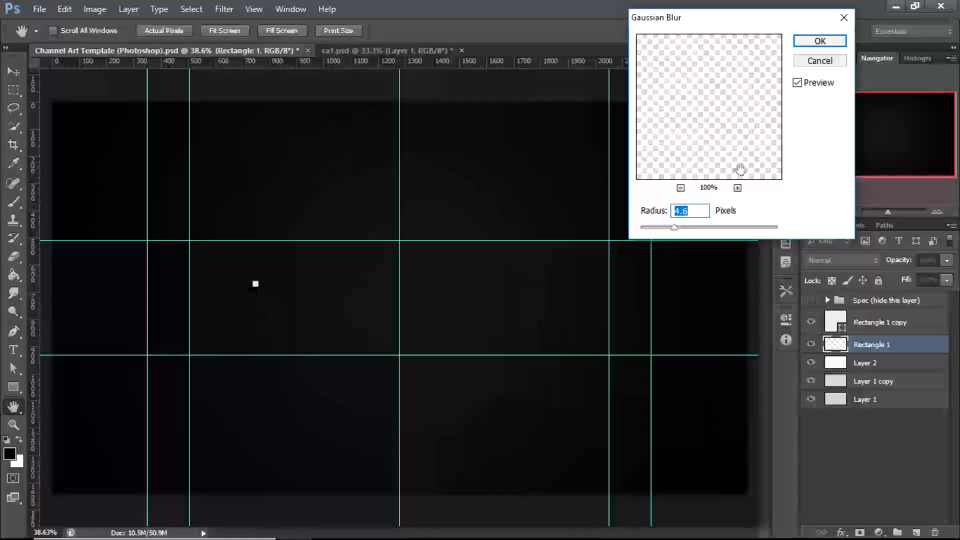
click(820, 41)
key(g)
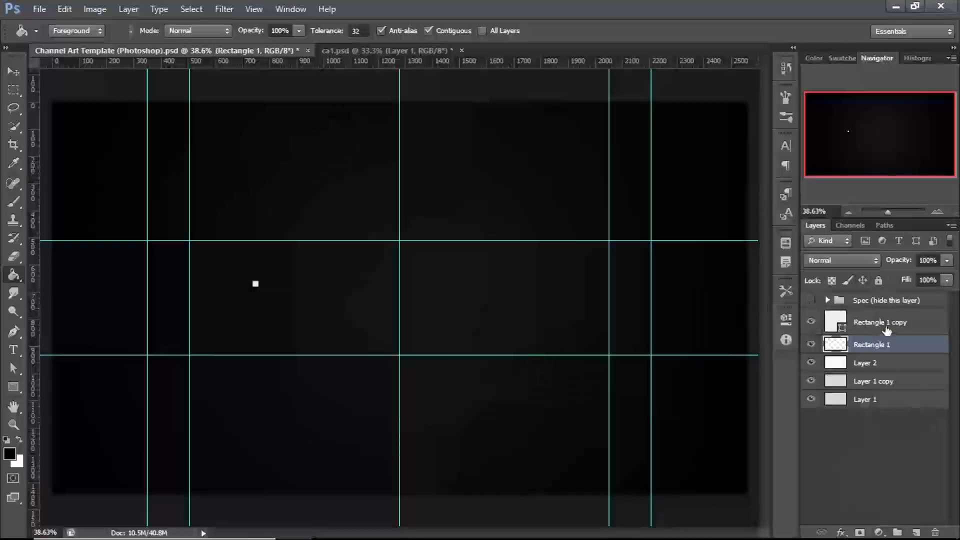
Group the Rectangle 1 copy and Rectangle 1 layers, and activate the Move tool.
shift+click(924, 329)
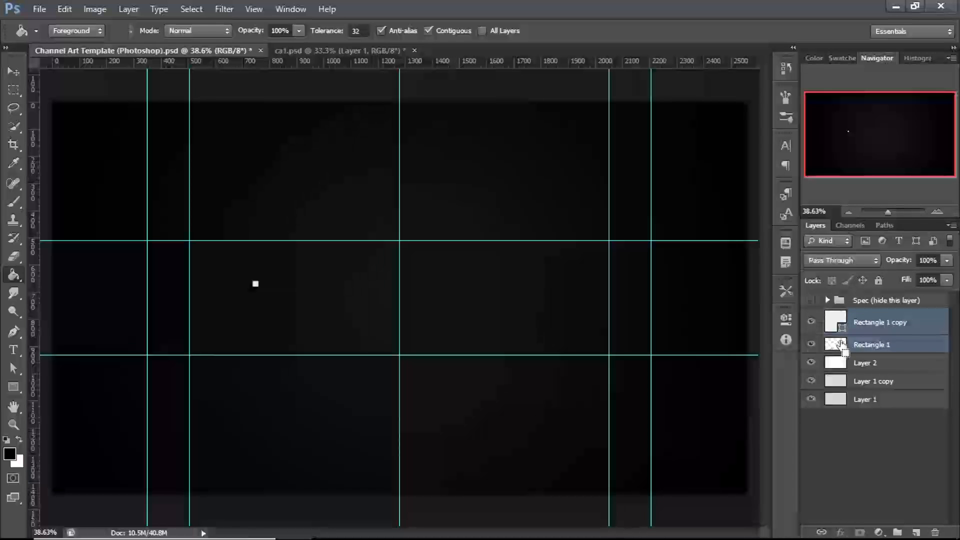
key(ctrl+g)
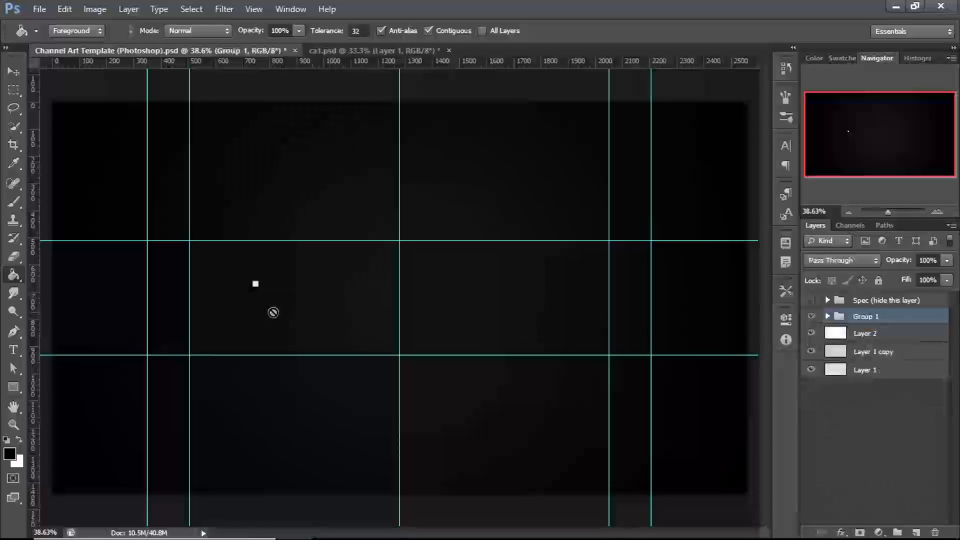
key(v)
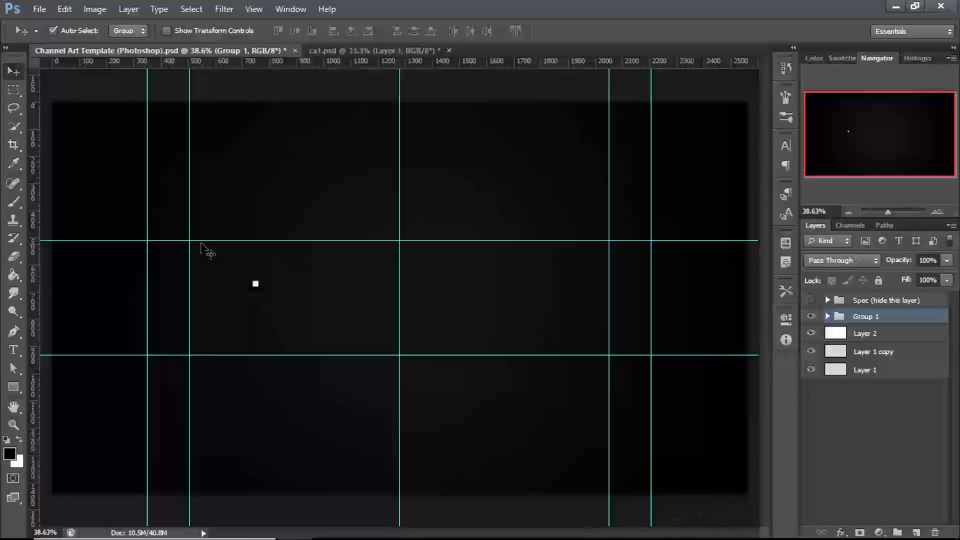
Show the guides in ca1.psd to examine how its squares are laid out, and return to the Channel Art Template.
click(367, 50)
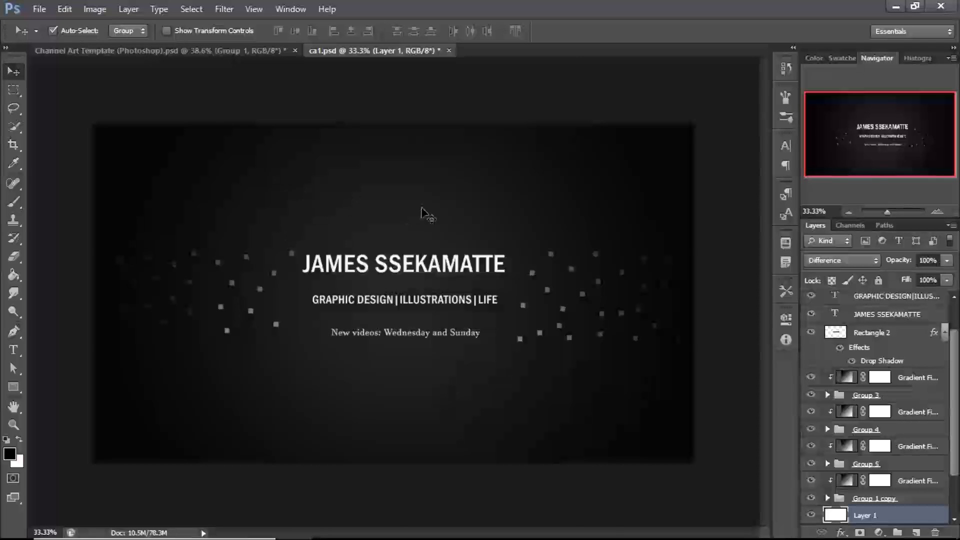
key(ctrl+semicolon)
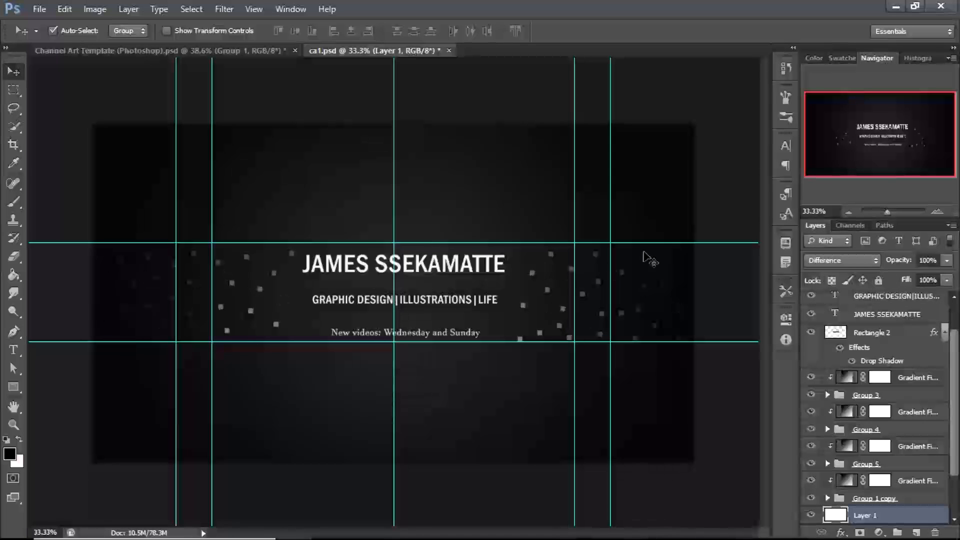
click(253, 51)
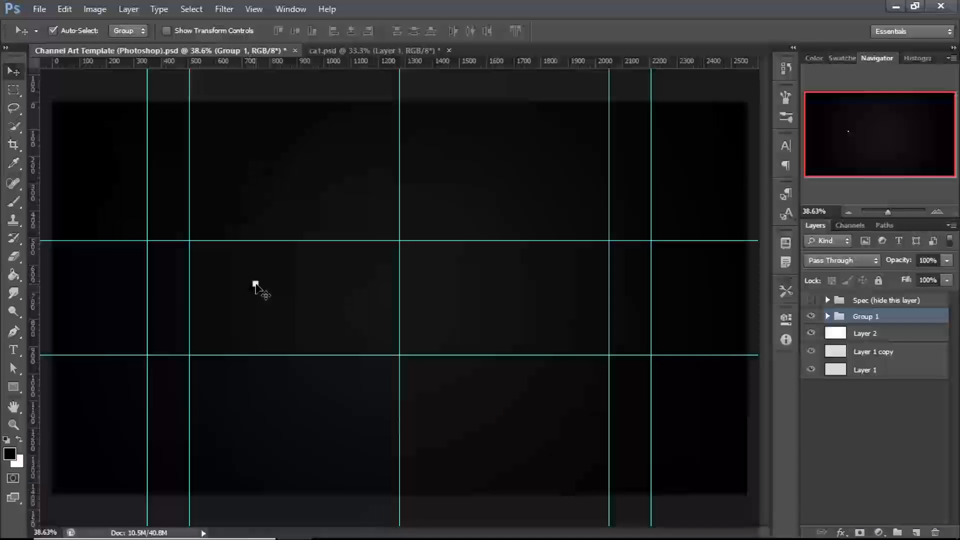
Move the Group 1 square near the upper-left of the central guide band and scatter duplicates below and beside it, ten squares in all.
drag(255, 284, 216, 261)
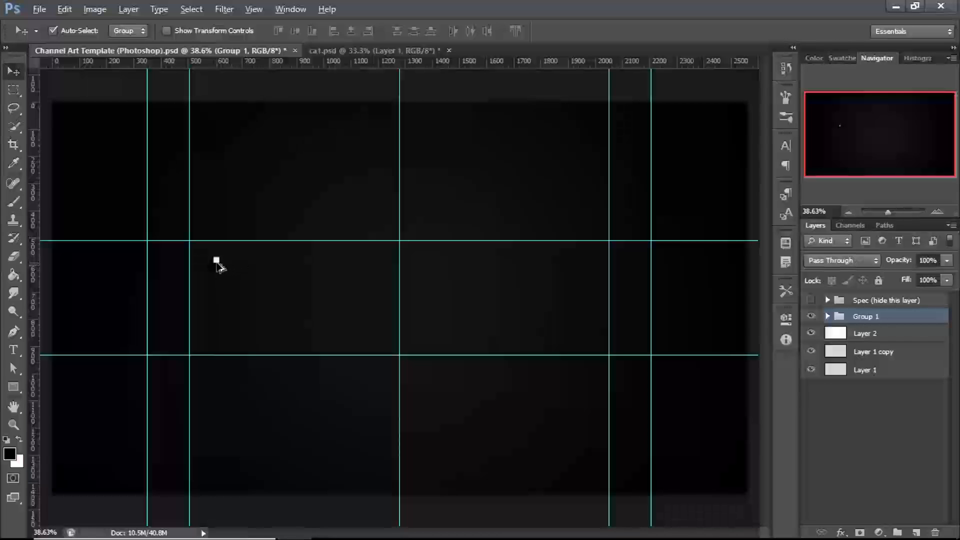
drag(218, 264, 234, 284)
drag(206, 296, 233, 323)
drag(232, 323, 221, 344)
drag(232, 323, 239, 343)
drag(233, 322, 246, 260)
mouse_move(206, 295)
mouse_down()
mouse_move(167, 253)
mouse_move(196, 302)
mouse_up()
click(206, 296)
key(Delete)
drag(167, 254, 236, 299)
drag(204, 333, 216, 325)
drag(220, 344, 200, 342)
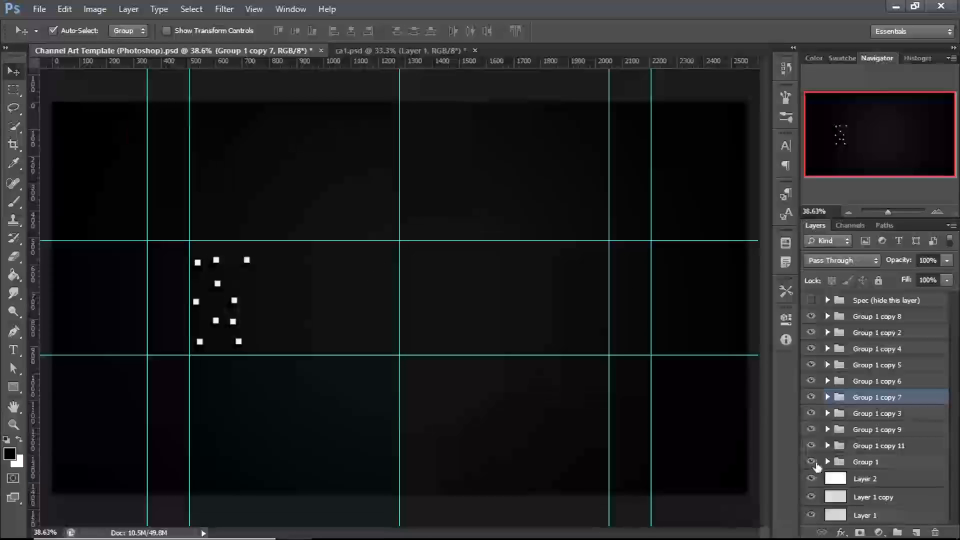
Group all ten square groups, from Group 1 up to Group 1 copy 8, into one group.
click(861, 464)
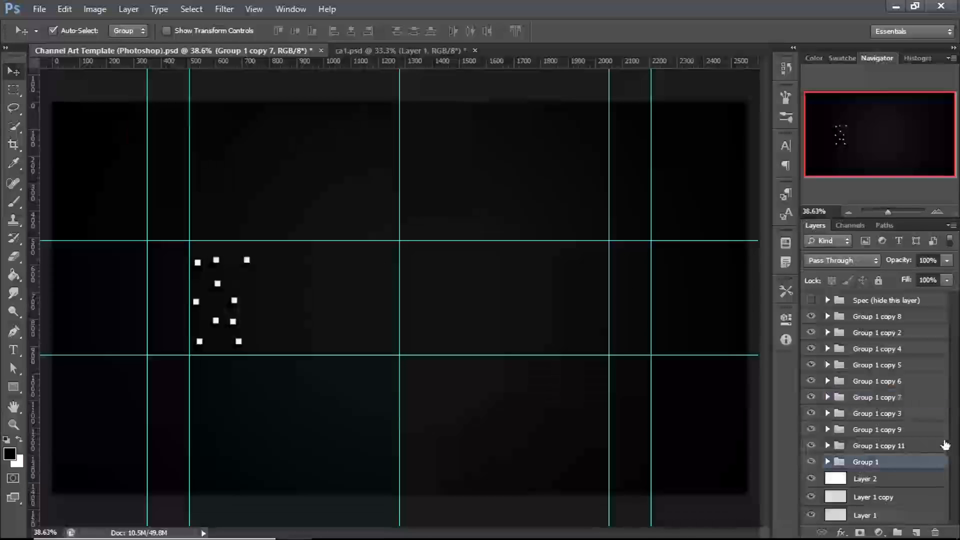
shift+click(870, 319)
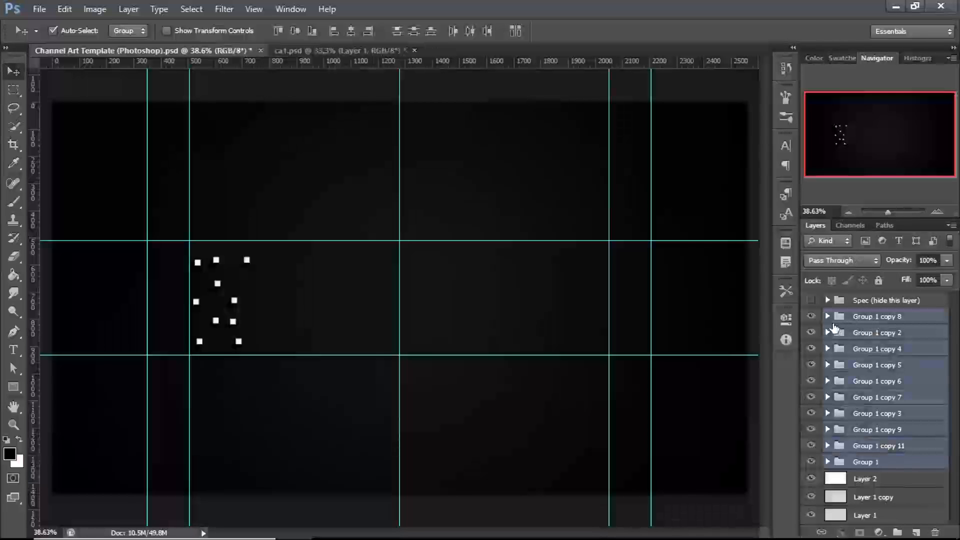
key(ctrl+g)
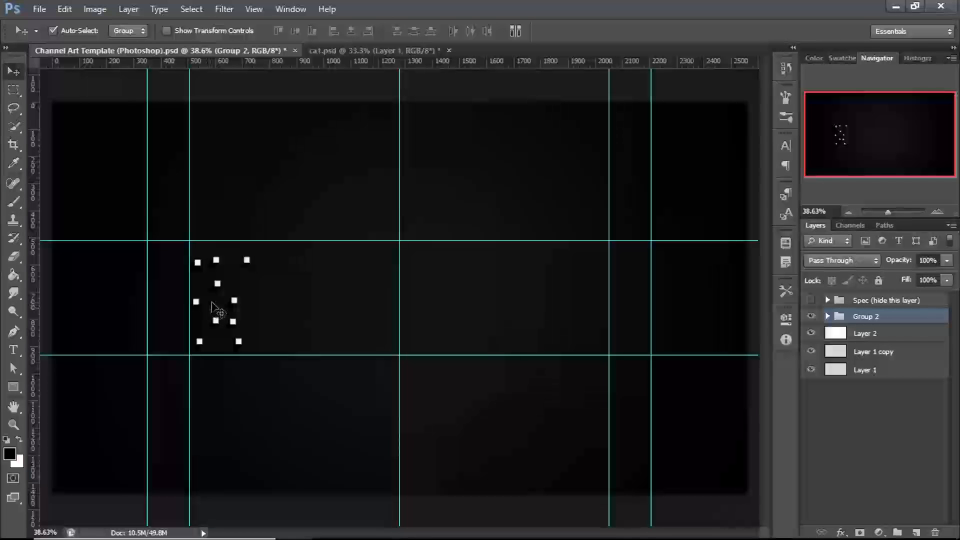
Duplicate Group 2 toward the canvas's left edge, outside the outermost vertical guide, and ungroup the copy.
drag(214, 286, 110, 278)
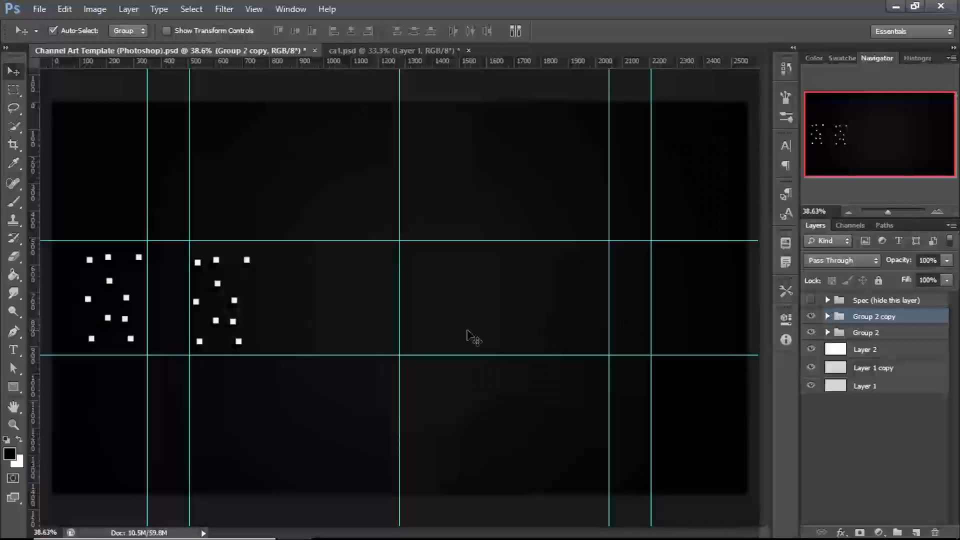
right_click(919, 320)
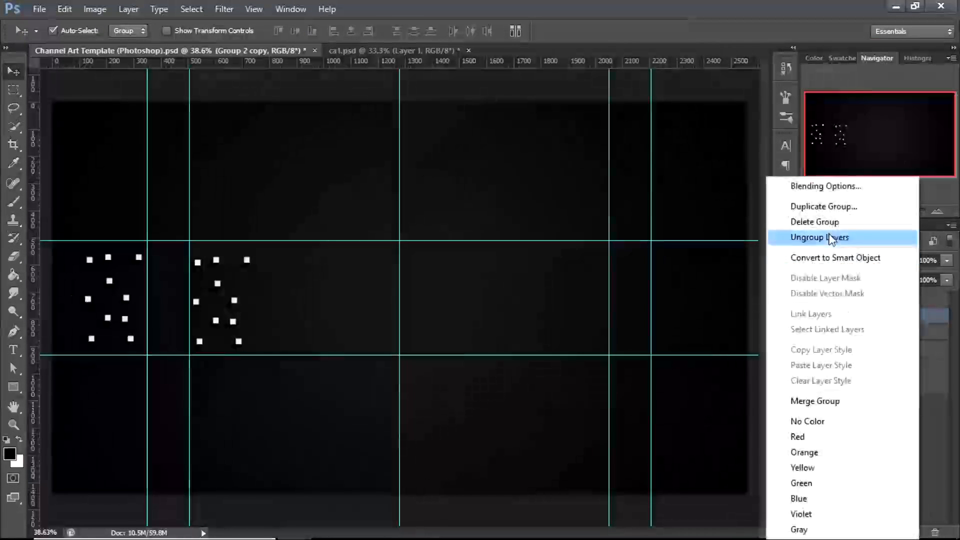
click(834, 238)
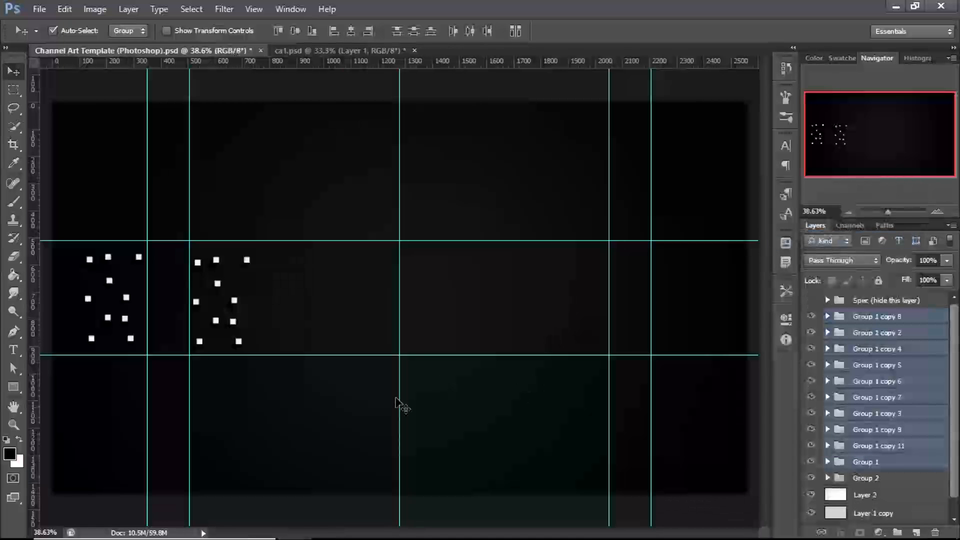
Spread the ungrouped squares irregularly across the band between the canvas's left edge and the second vertical guide, adding a duplicate near the band's top.
drag(133, 297, 161, 282)
click(122, 299)
drag(126, 255, 129, 285)
drag(97, 278, 114, 301)
drag(112, 317, 153, 305)
drag(118, 336, 136, 338)
drag(80, 337, 96, 339)
drag(75, 297, 67, 309)
drag(95, 255, 105, 271)
drag(129, 286, 141, 256)
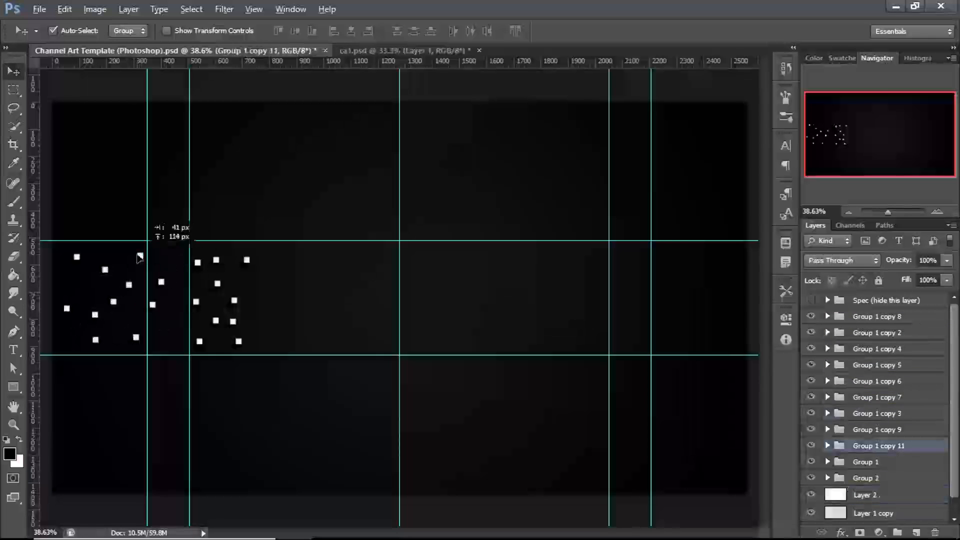
Duplicate five more squares into the gaps of the far-left cluster, mostly around the first two vertical guides.
drag(114, 302, 84, 287)
drag(114, 302, 132, 316)
drag(153, 305, 170, 301)
drag(161, 283, 167, 260)
drag(153, 306, 153, 342)
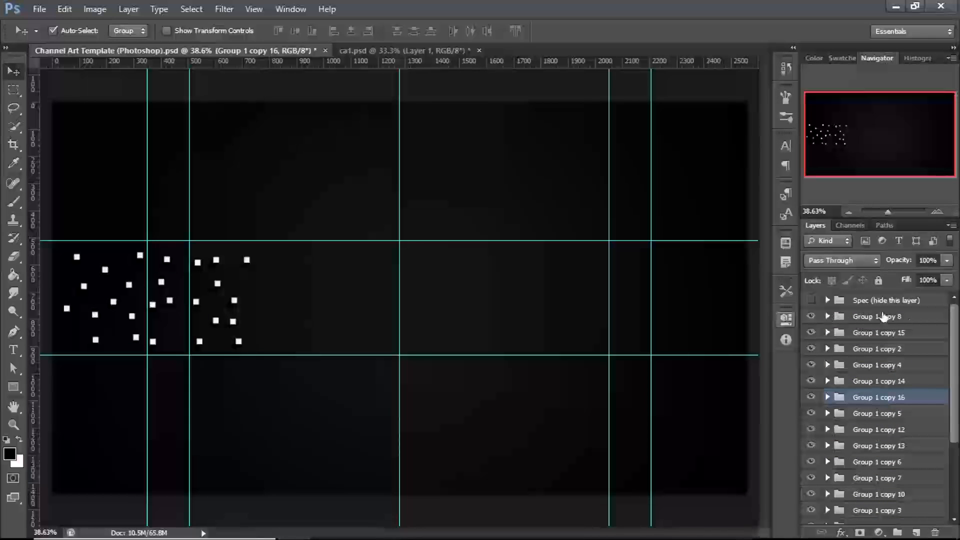
Group the far-left square groups from Group 1 copy 8 down to Group 1 copy 11.
click(930, 318)
drag(957, 322, 953, 408)
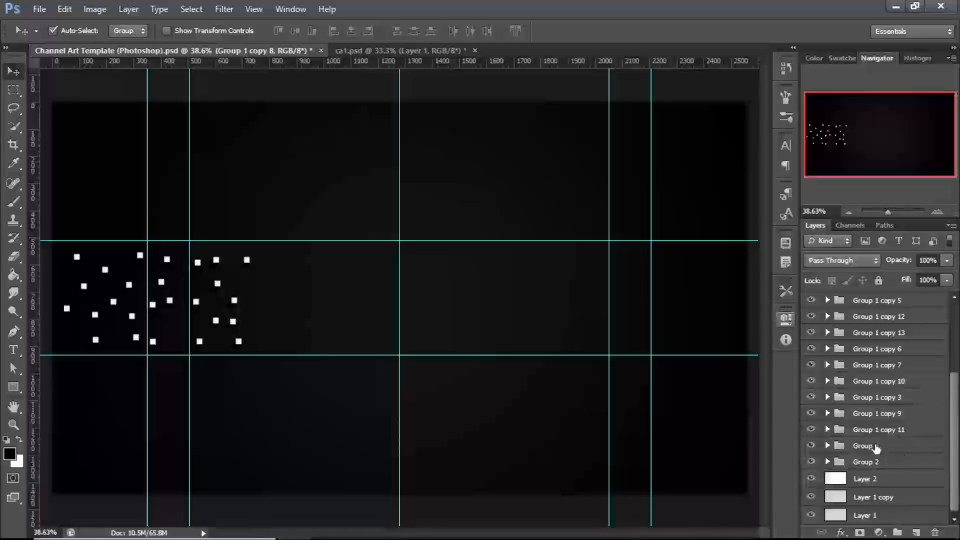
shift+click(914, 433)
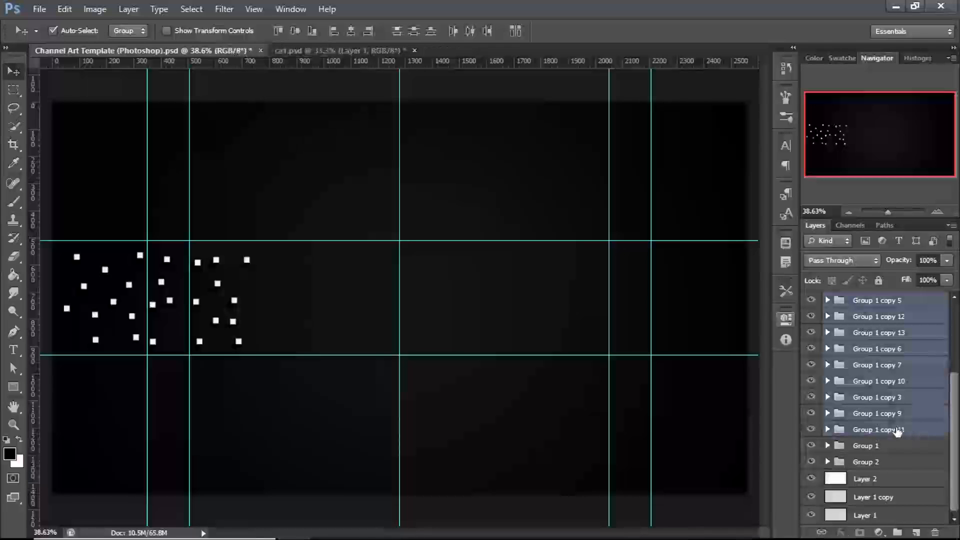
key(ctrl+g)
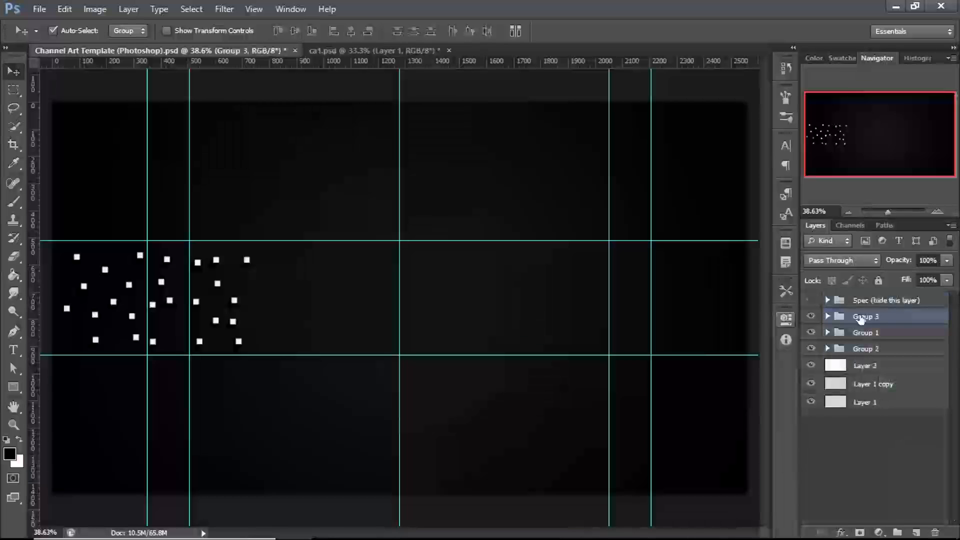
Put the leftover Group 1 inside Group 3 and toggle Group 3's visibility to check which squares it contains.
click(813, 318)
click(813, 318)
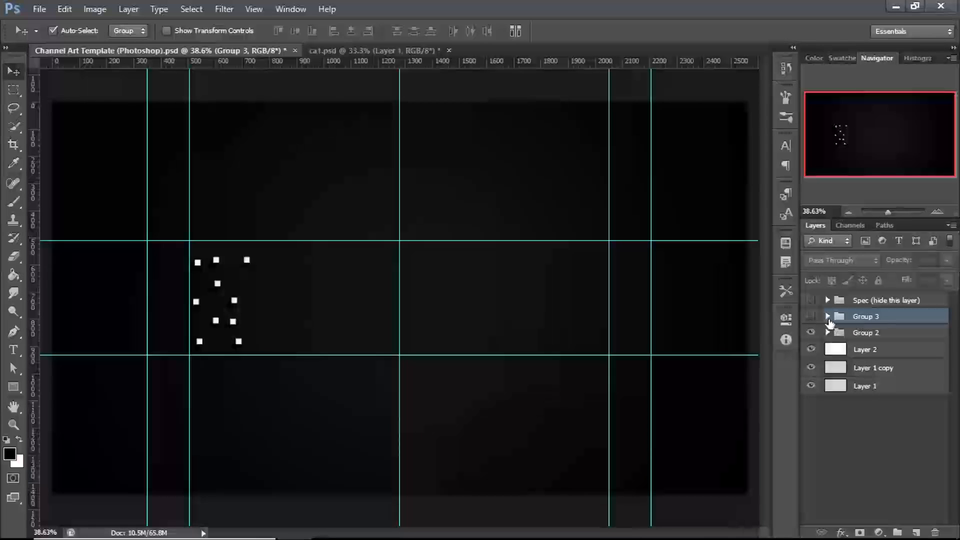
click(812, 318)
click(811, 318)
click(812, 319)
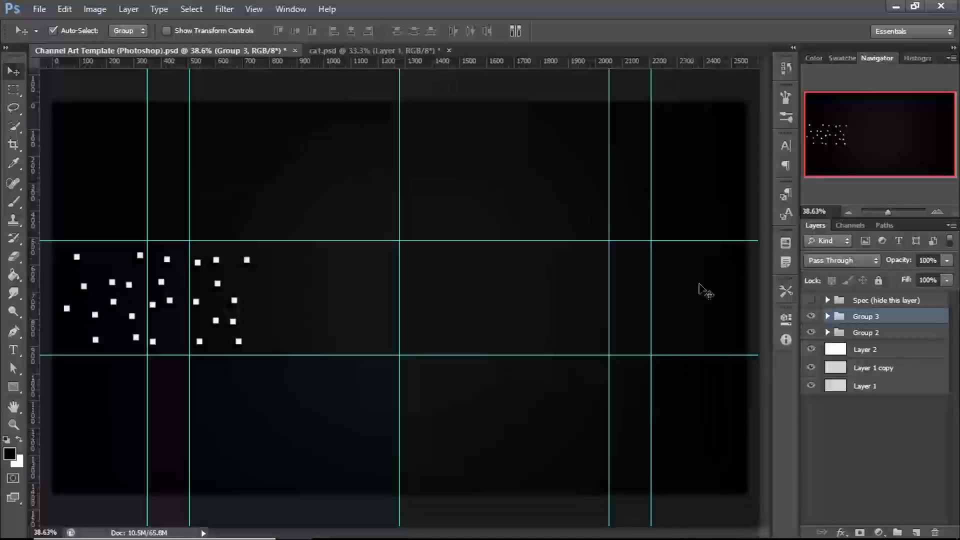
Duplicate Group 3 and Group 2 together and move the copies horizontally to the right side of the canvas.
shift+click(912, 333)
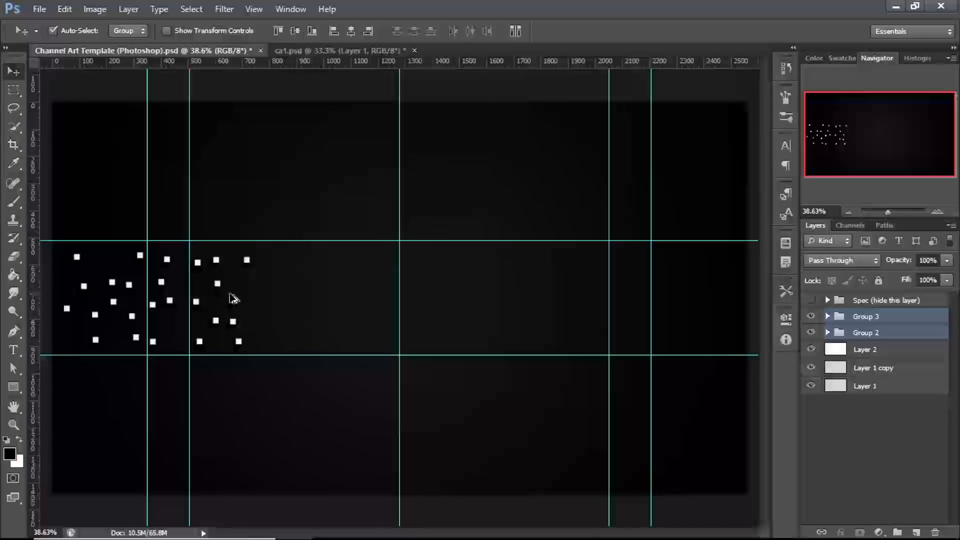
key(shift+Right)
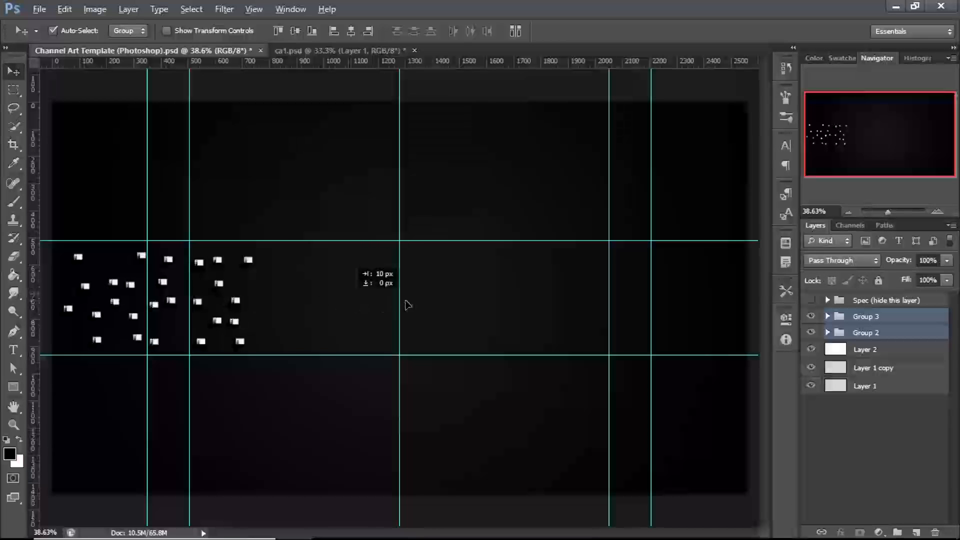
drag(490, 302, 710, 300)
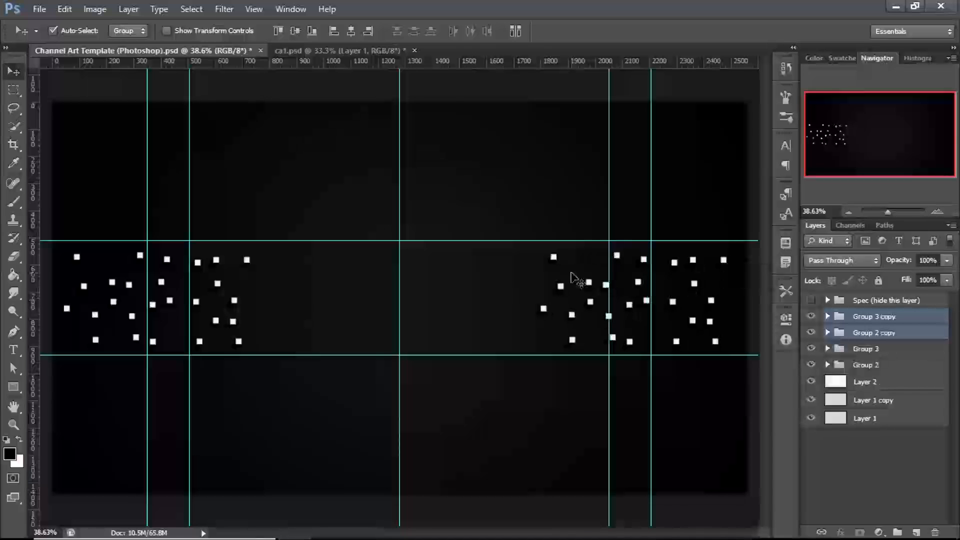
Flip Group 2 copy horizontally and move it to the inner side of the right-hand square cluster, at X 1868 px.
click(602, 291)
drag(811, 316, 812, 330)
click(811, 316)
click(812, 333)
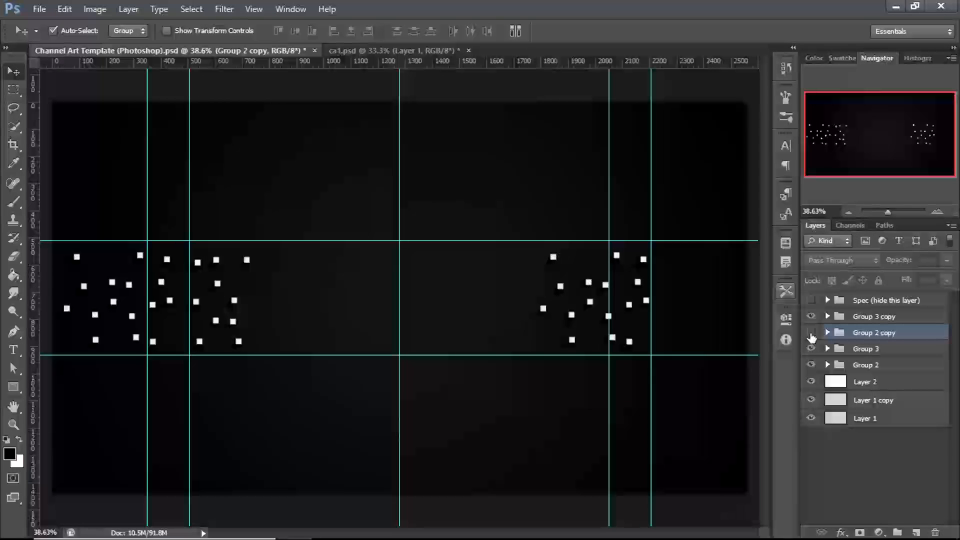
click(811, 333)
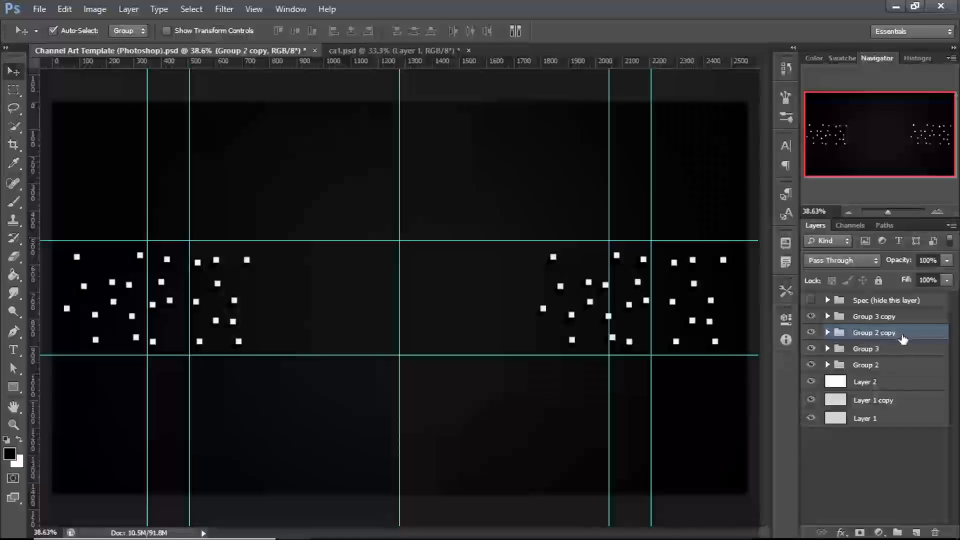
key(ctrl+t)
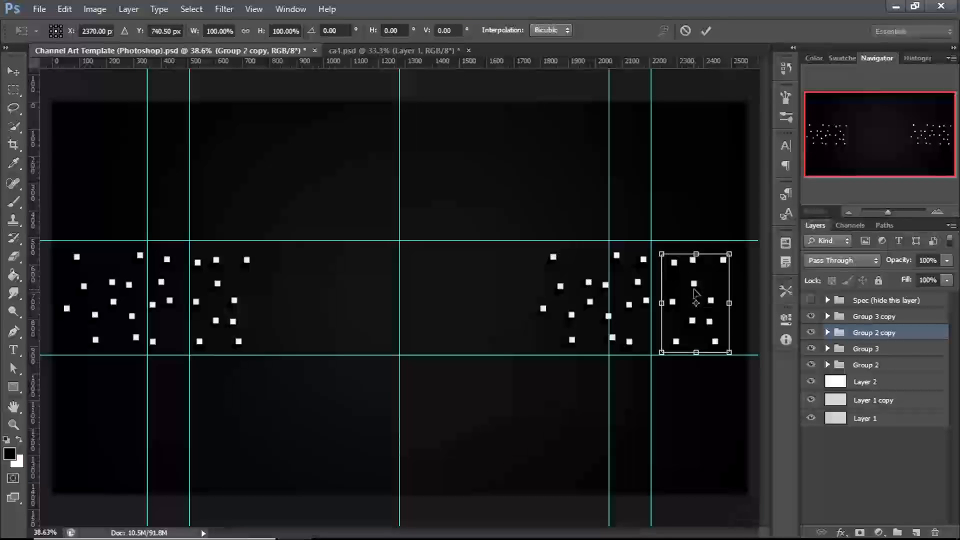
right_click(696, 298)
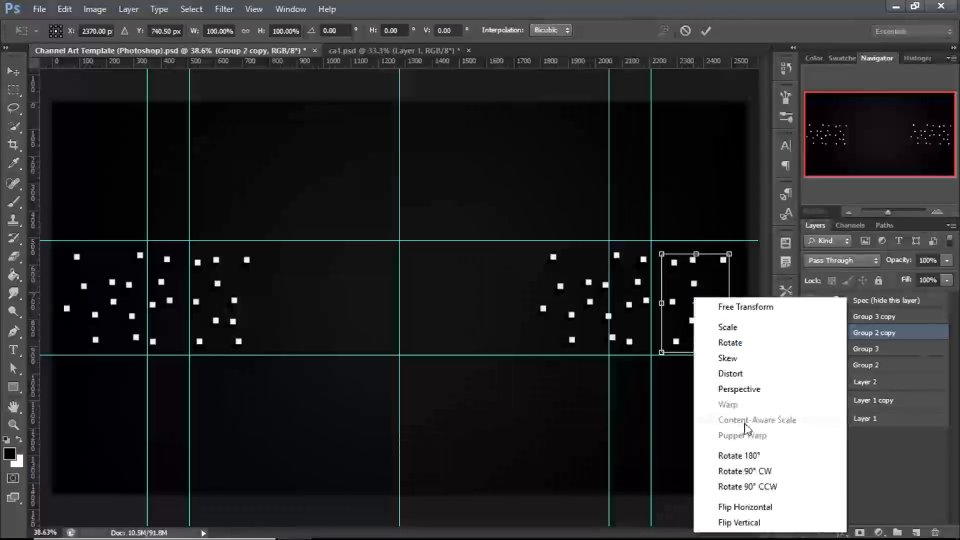
click(744, 507)
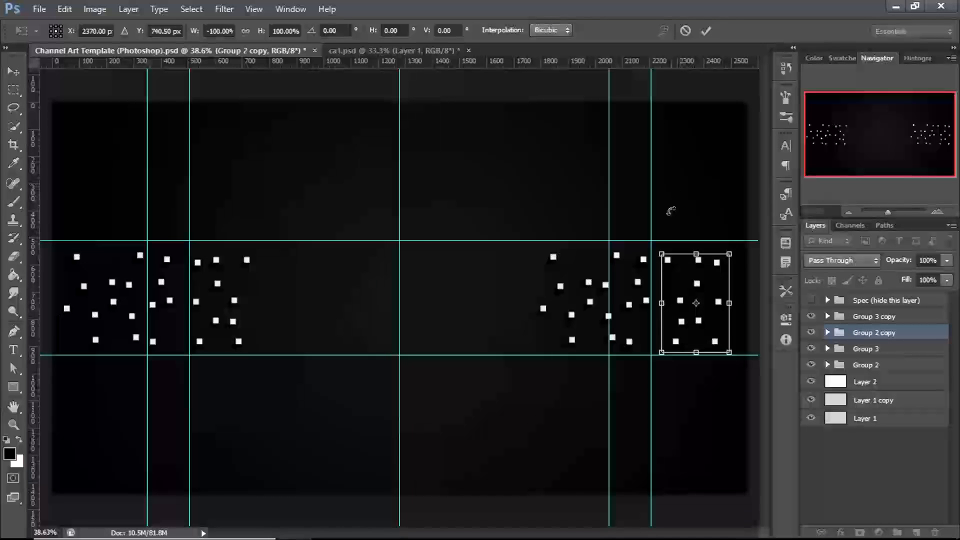
drag(661, 263, 529, 270)
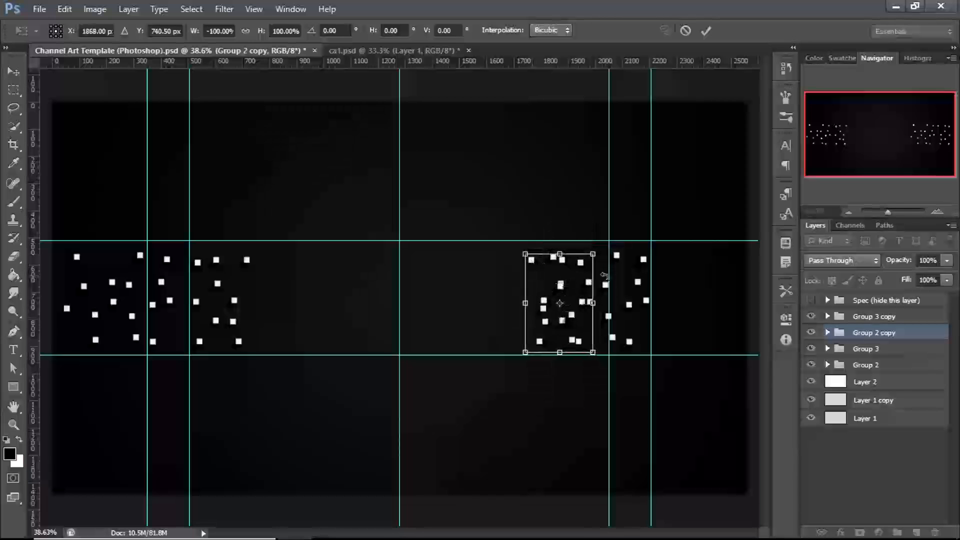
click(706, 30)
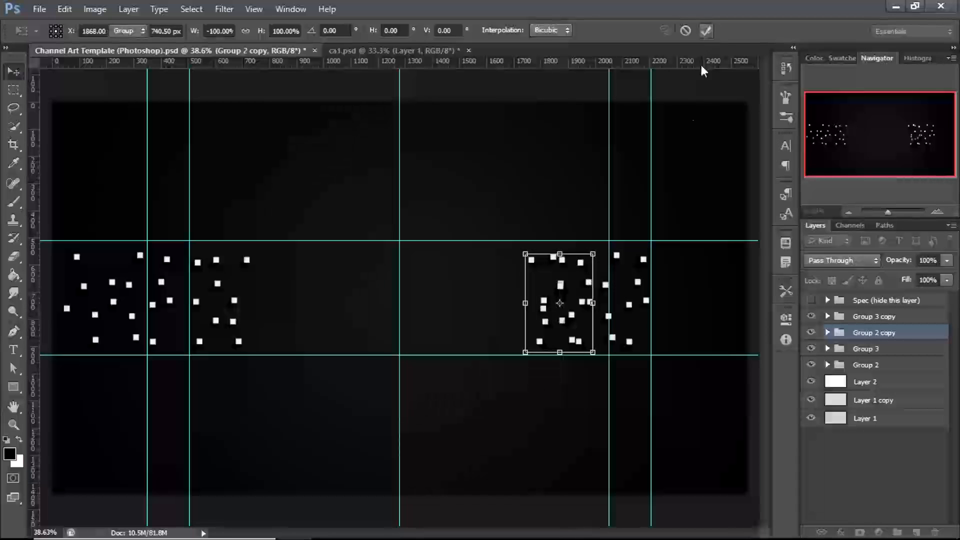
Flip Group 3 copy horizontally near the canvas's right edge and adjust both right-hand groups to sit between the horizontal guides.
click(621, 258)
drag(661, 263, 708, 261)
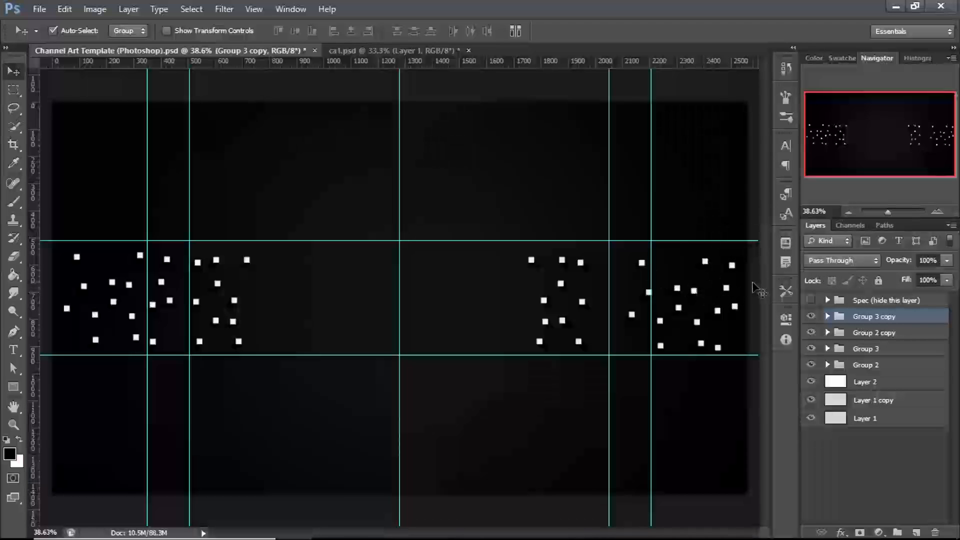
key(ctrl+t)
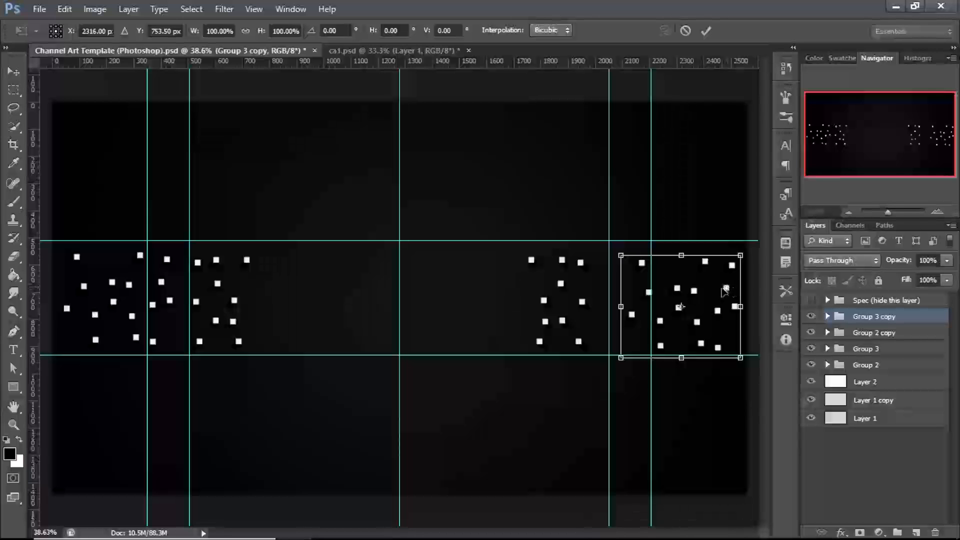
right_click(719, 292)
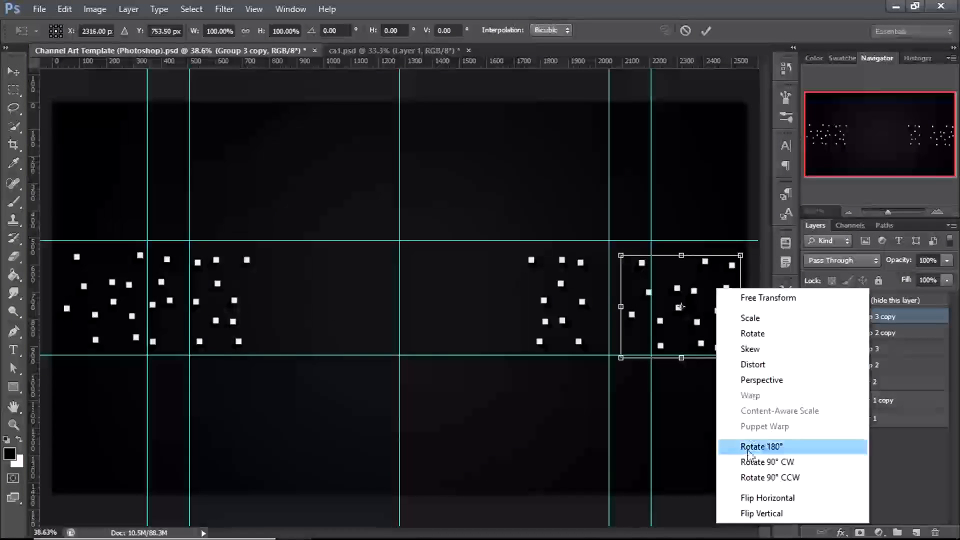
click(757, 498)
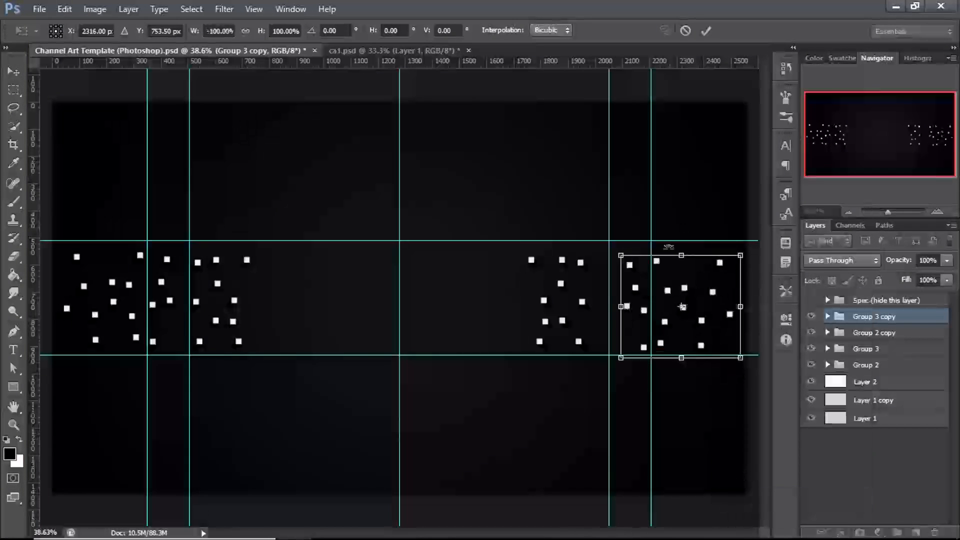
click(706, 31)
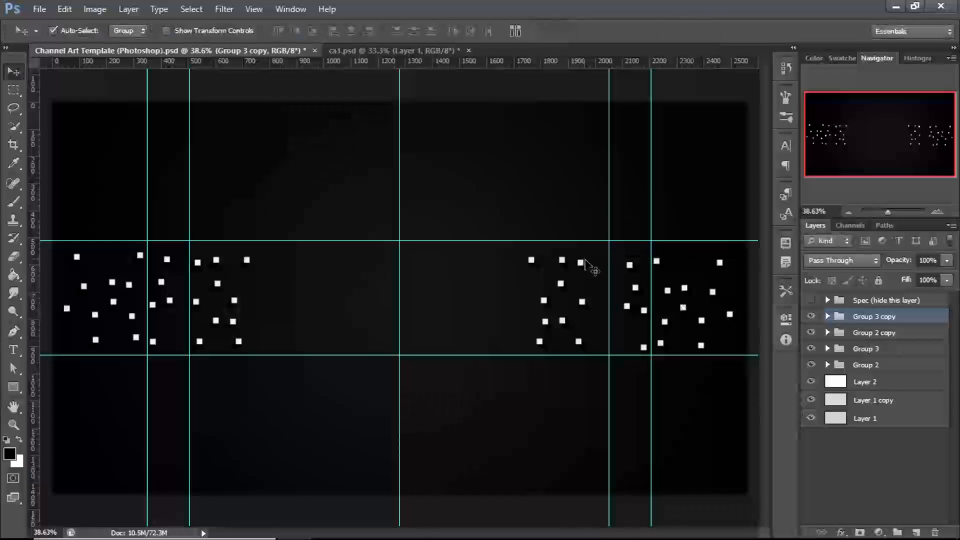
drag(581, 263, 602, 260)
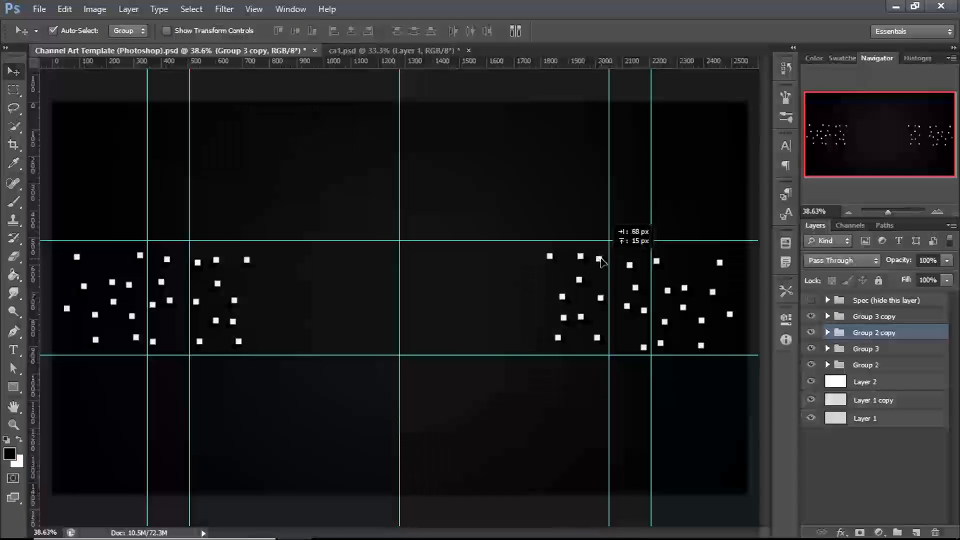
drag(687, 286, 691, 276)
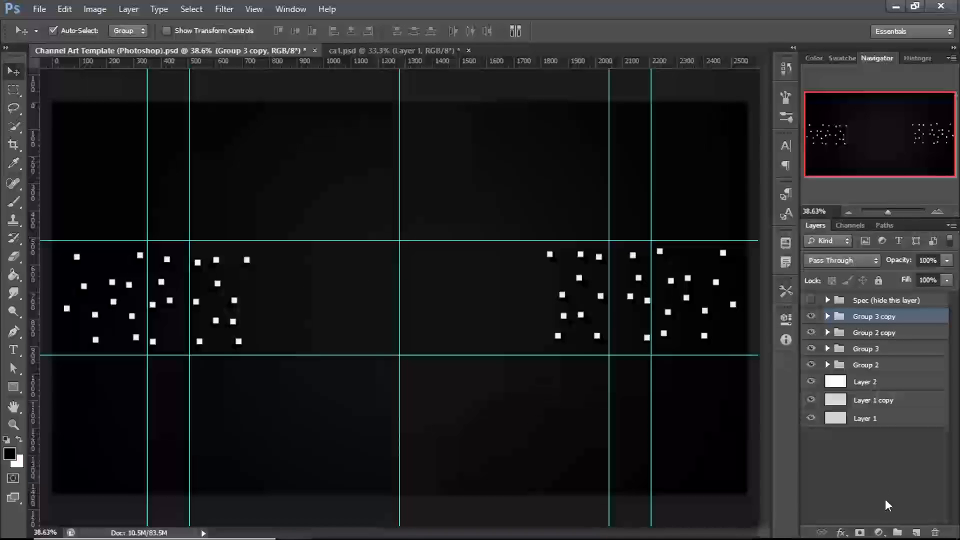
Add a linear black-to-transparent gradient fill layer at 90° and clip it to Group 3 copy, comparing the squares with and without it.
click(879, 532)
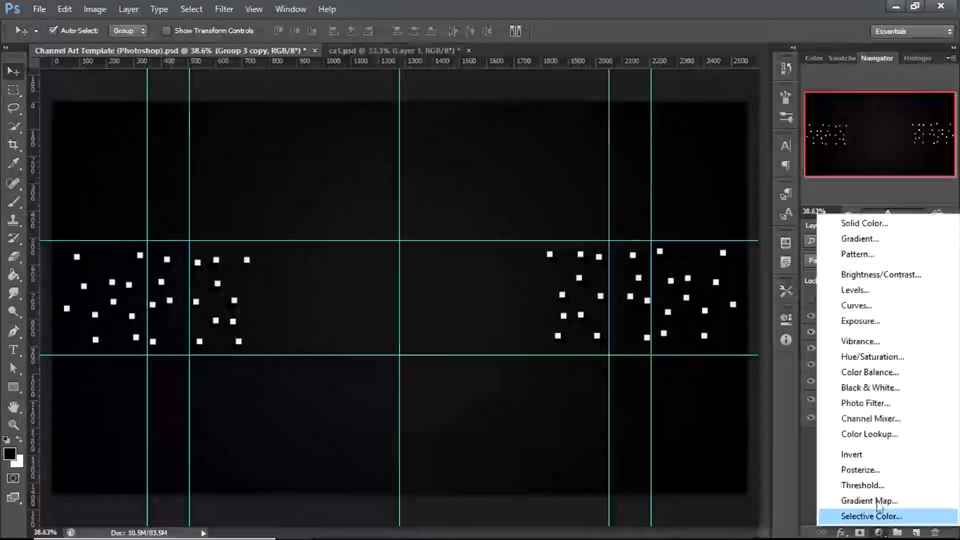
click(869, 246)
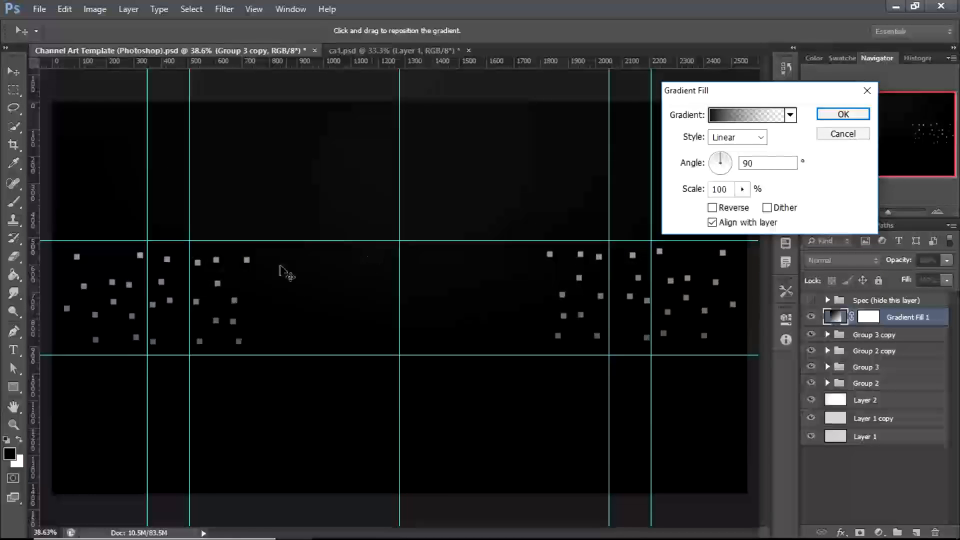
click(829, 119)
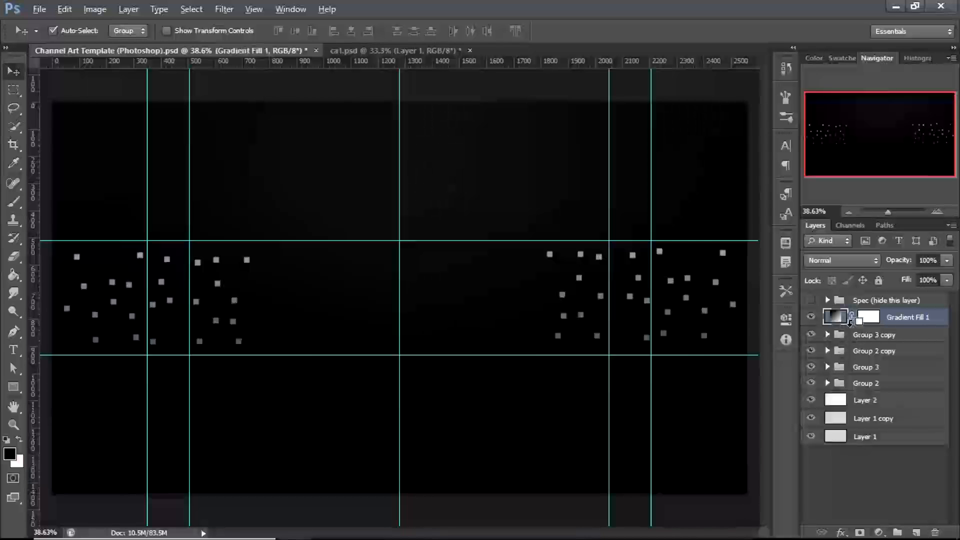
alt+click(850, 325)
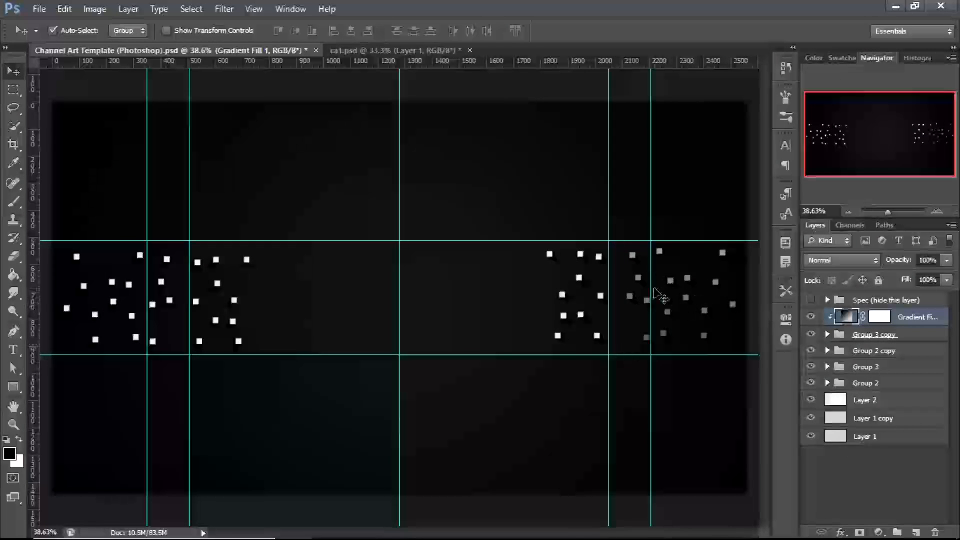
click(810, 320)
click(811, 320)
click(810, 320)
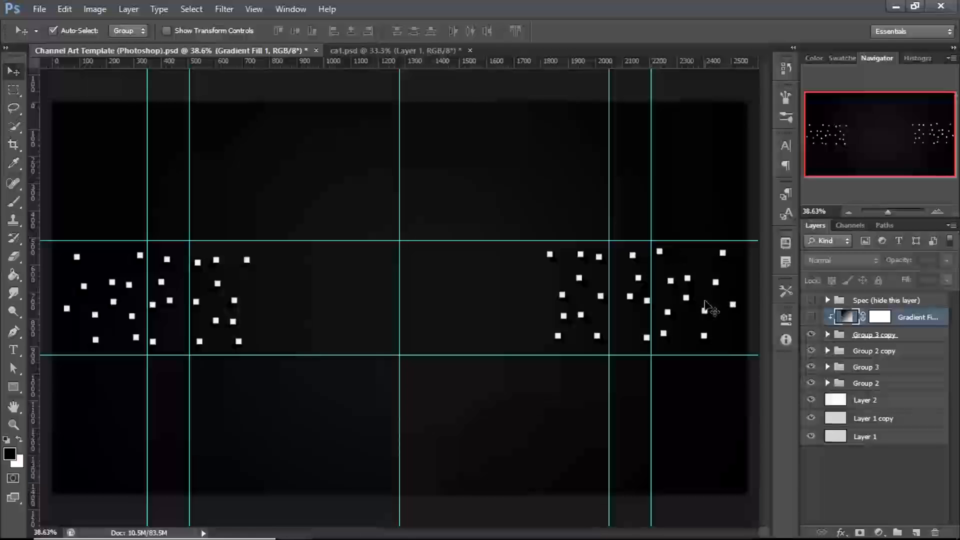
click(811, 320)
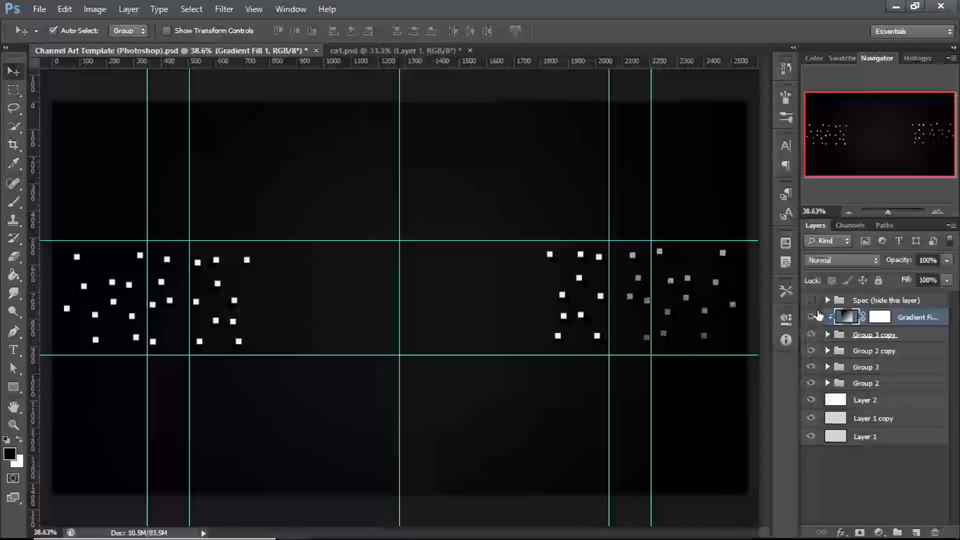
Set the angle of the gradient fill clipped to Group 3 copy to 156.8° so the outer squares fade darker.
double_click(848, 321)
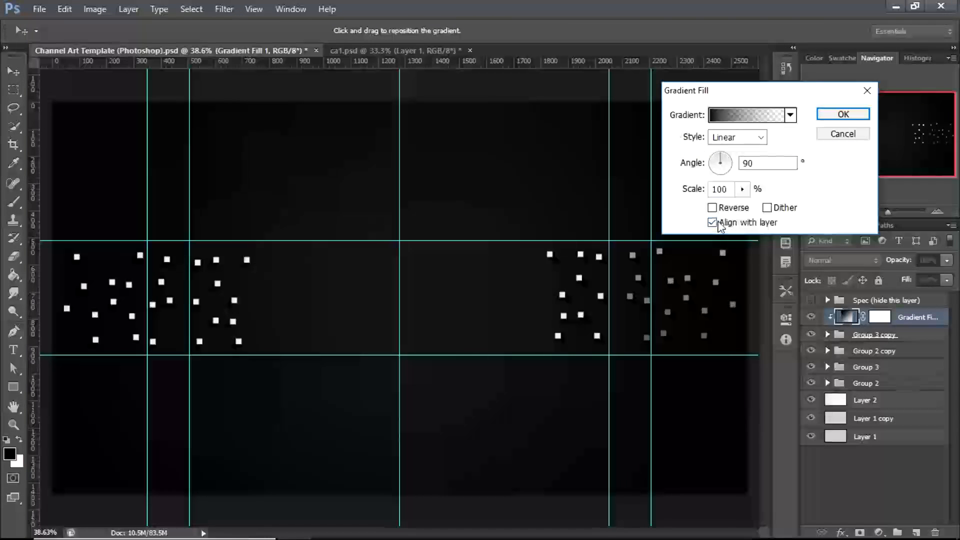
mouse_move(722, 160)
mouse_down()
mouse_move(731, 179)
mouse_move(710, 181)
mouse_move(708, 170)
mouse_up()
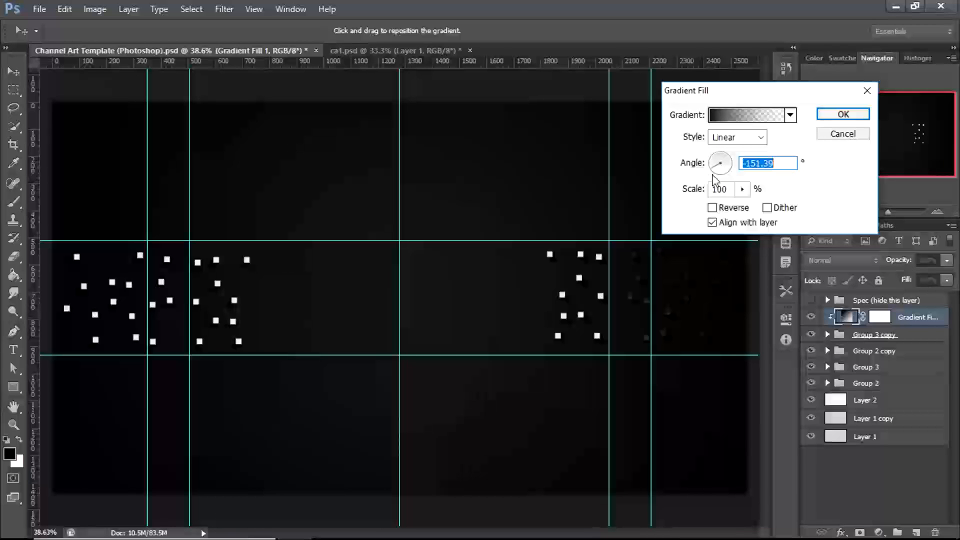
drag(710, 167, 712, 159)
click(712, 170)
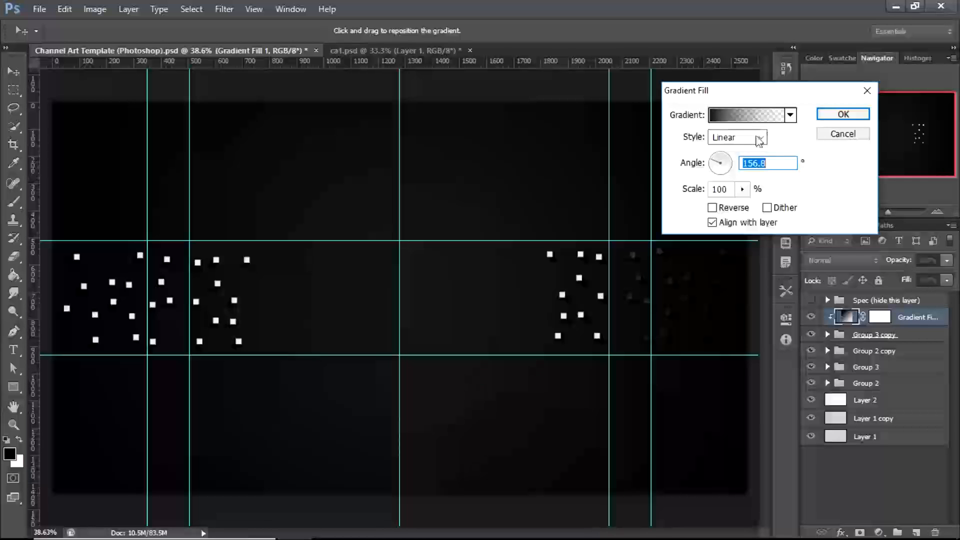
click(842, 114)
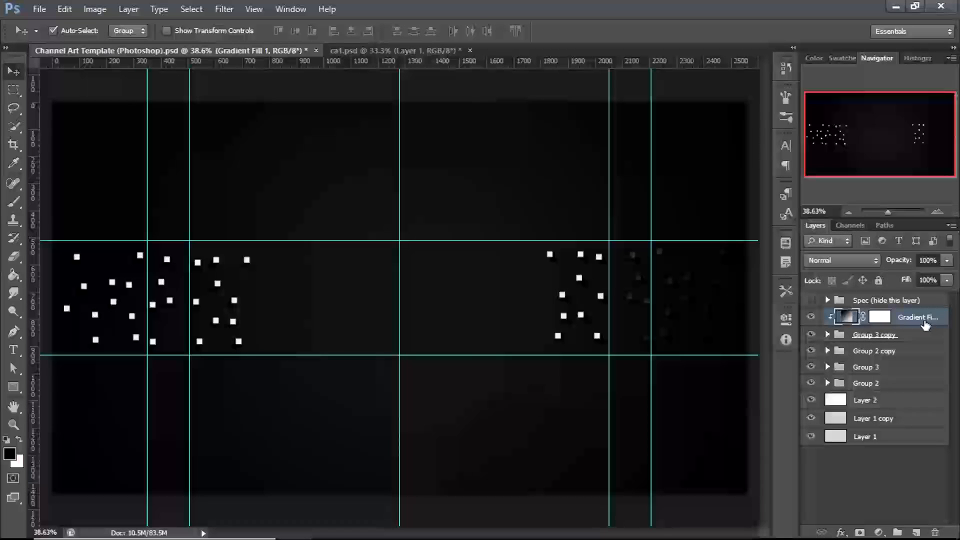
Duplicate the gradient fill as a clipping layer on Group 2 copy and set the duplicate's angle to -80.54°.
drag(937, 323, 939, 345)
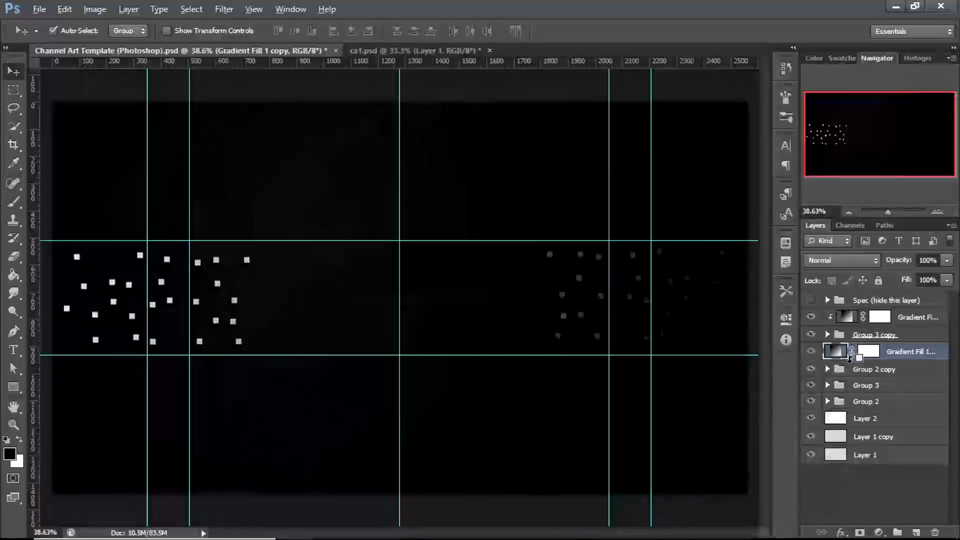
alt+click(852, 358)
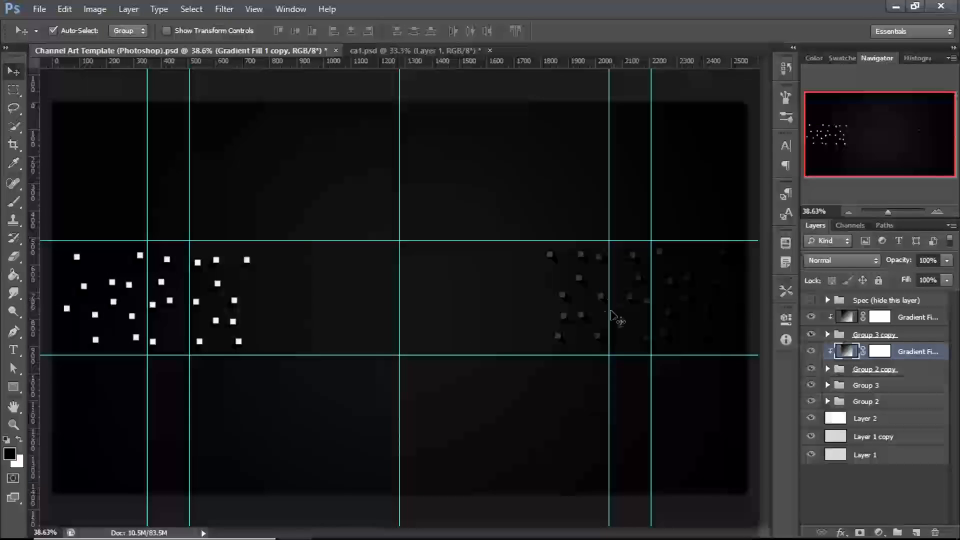
double_click(846, 354)
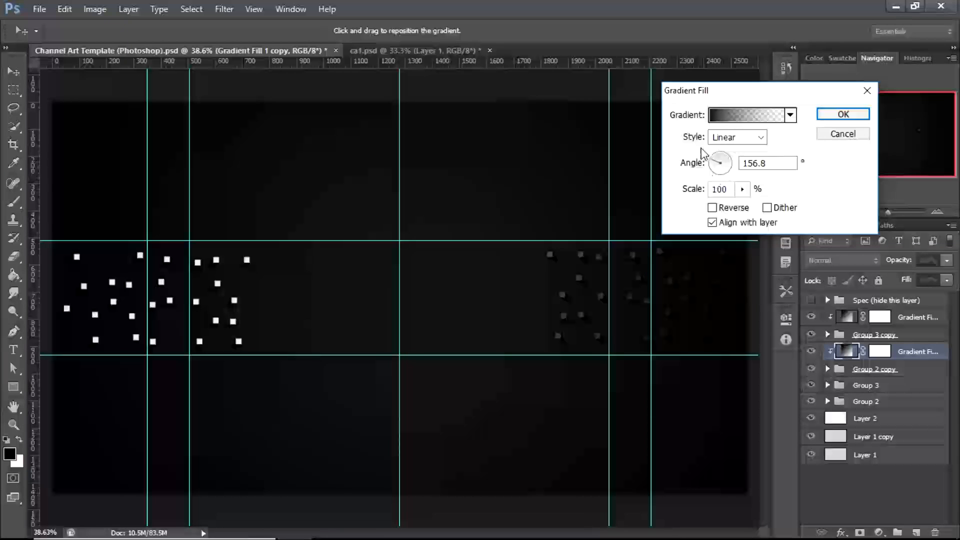
drag(718, 161, 721, 179)
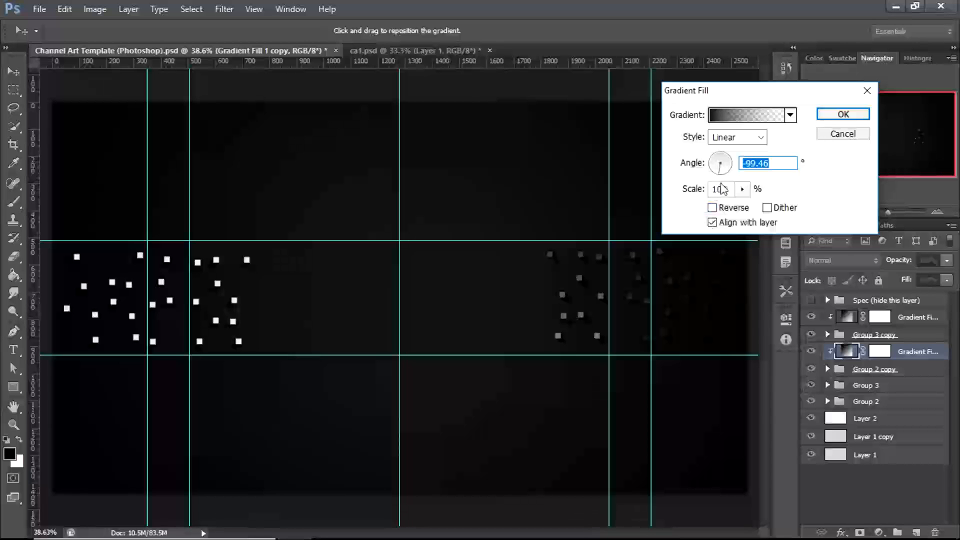
drag(721, 177, 723, 179)
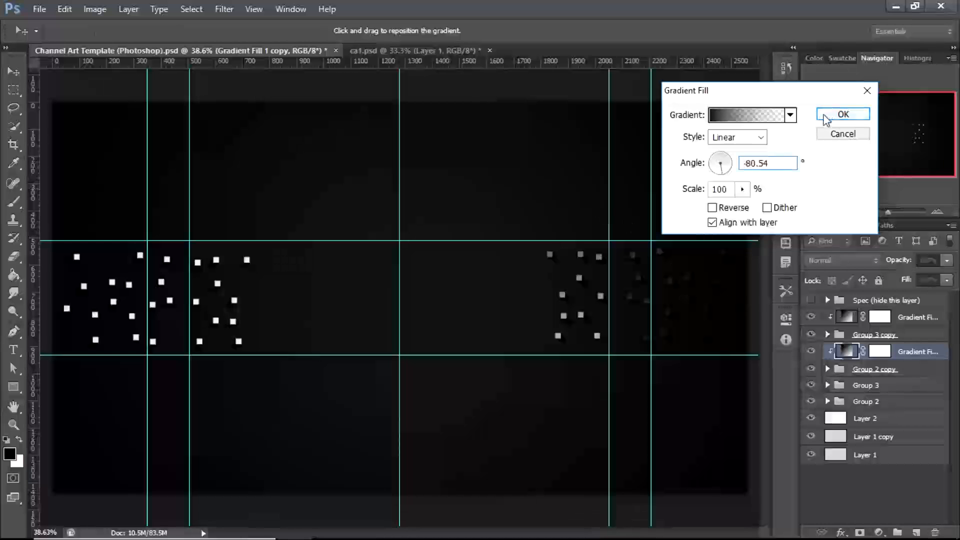
click(829, 117)
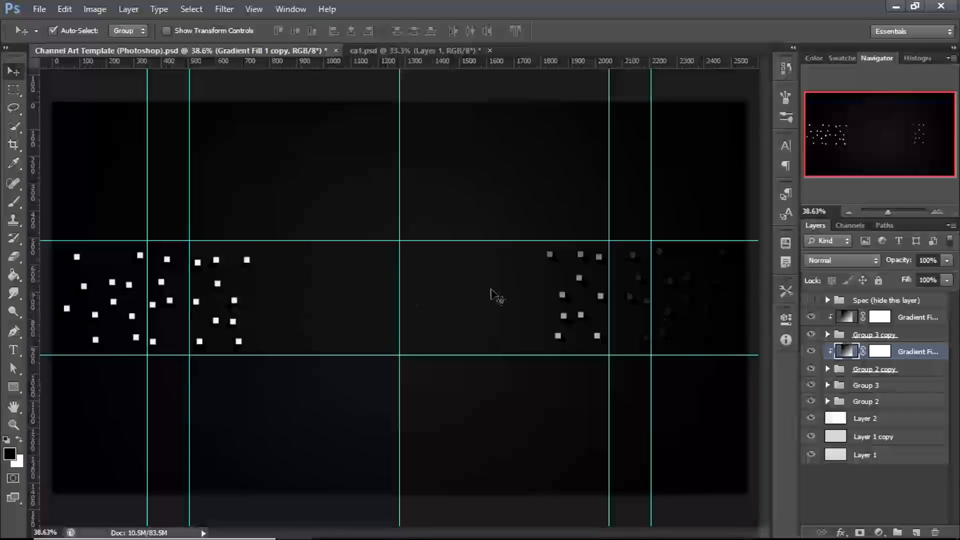
Add gradient fill copies clipped to Group 3 and Group 2, fading the left-hand squares toward the outer edge.
double_click(849, 387)
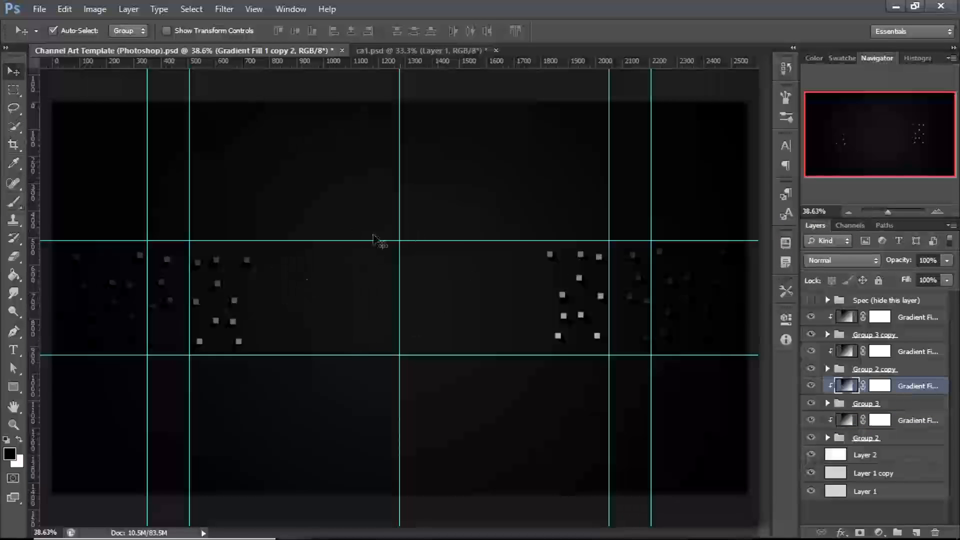
Add the channel owner's name in capitals as light grey text in the central area, on a layer above the square groups.
click(15, 349)
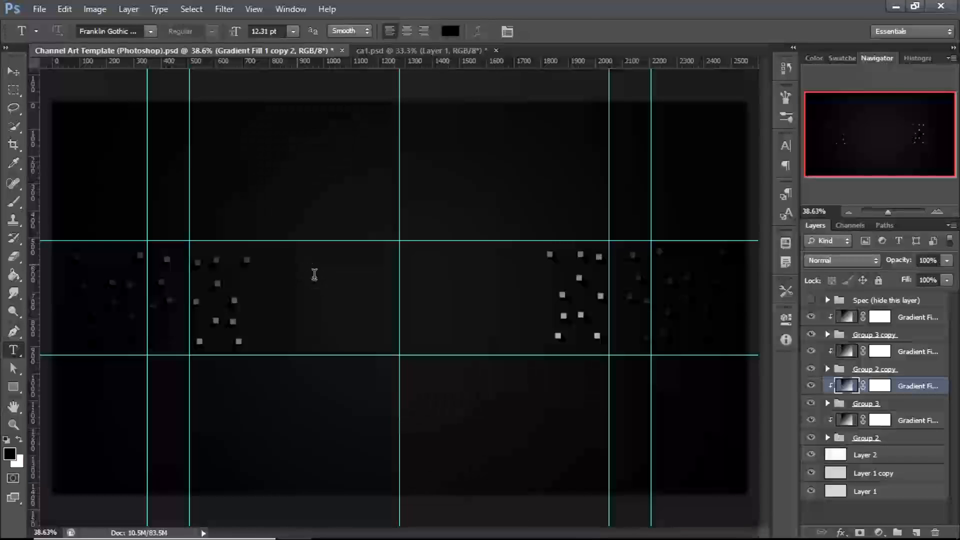
click(315, 272)
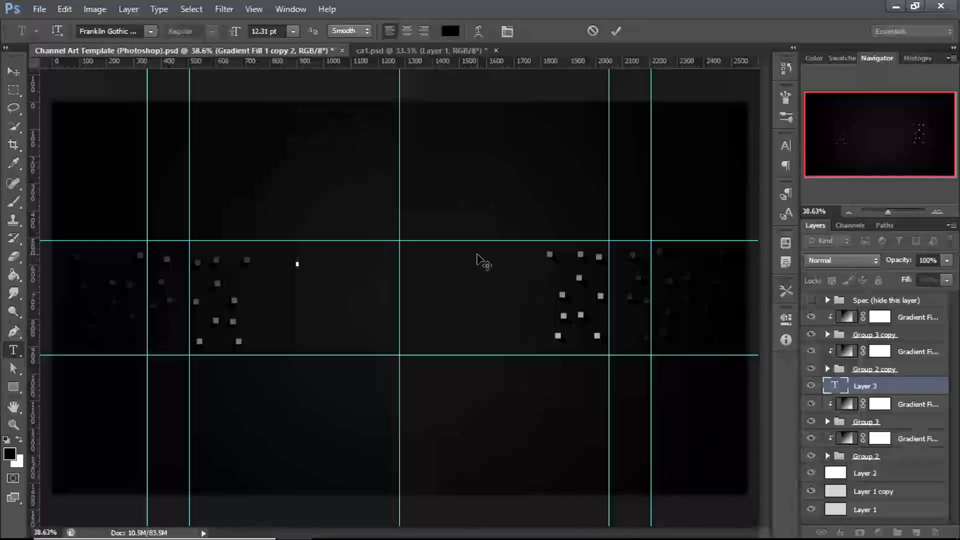
text(M)
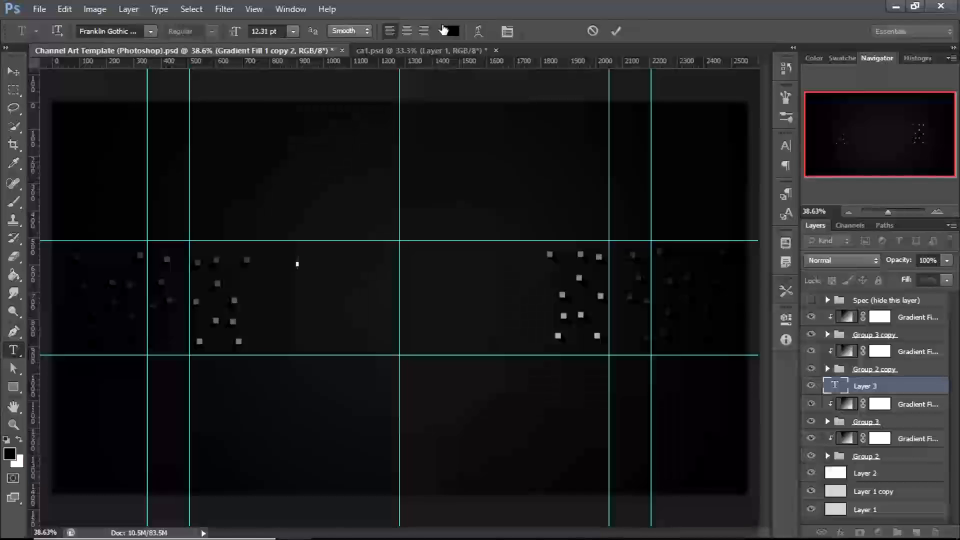
click(447, 31)
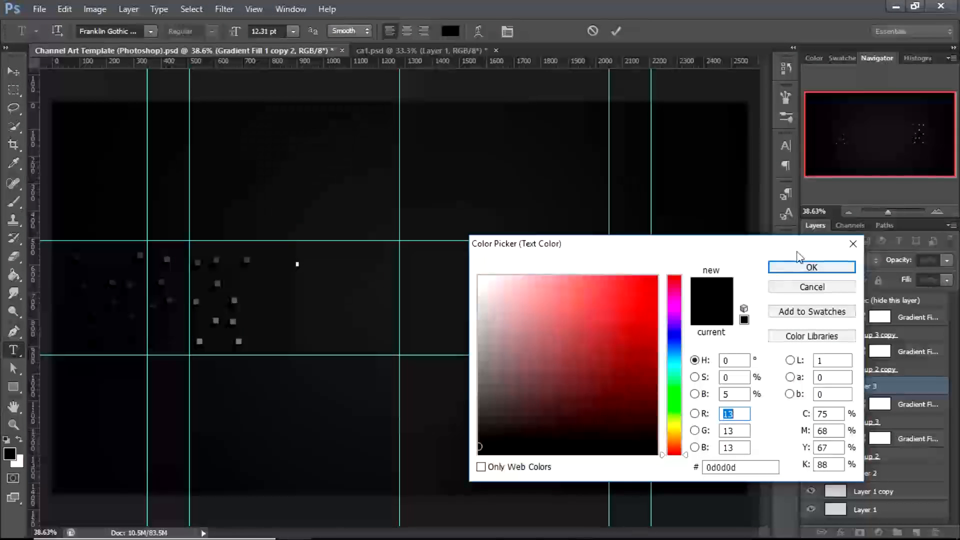
click(854, 243)
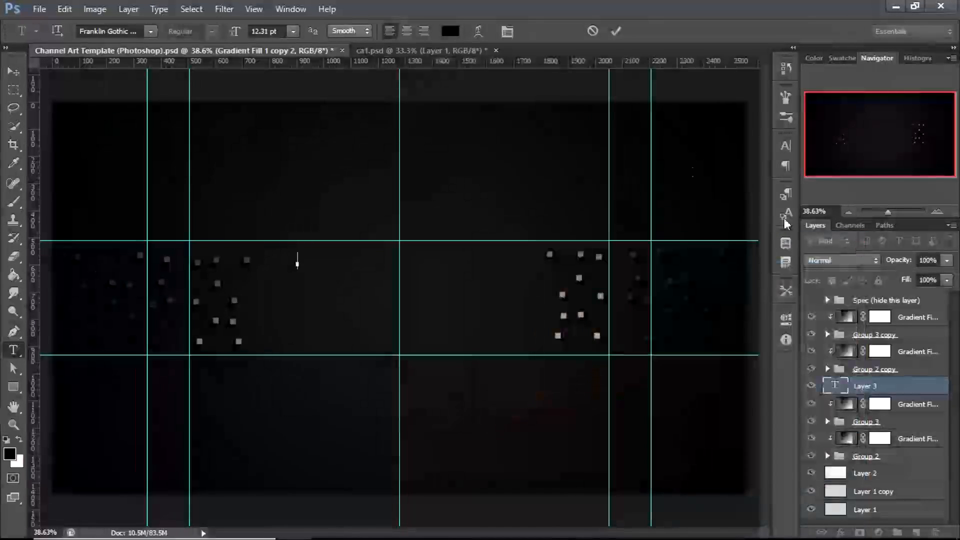
click(448, 31)
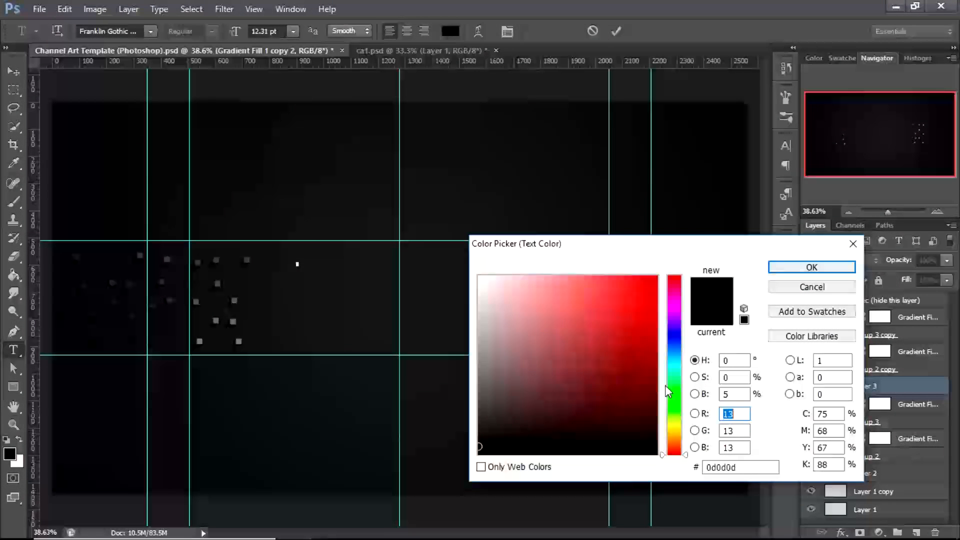
double_click(745, 468)
click(746, 468)
double_click(745, 467)
click(745, 468)
double_click(745, 468)
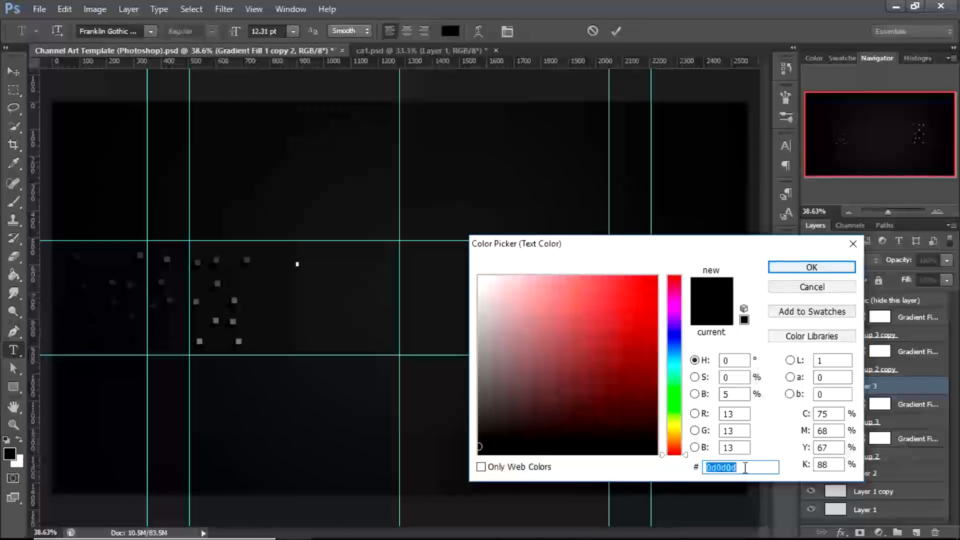
text(7C)
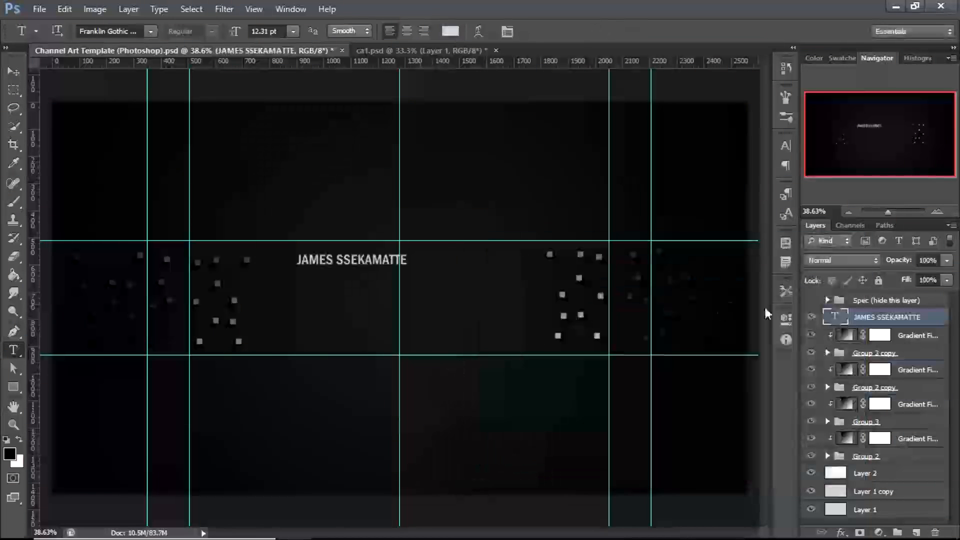
Enlarge the name text to 30.31 pt and centre it on the vertical middle guide, just below the upper horizontal guide.
click(812, 300)
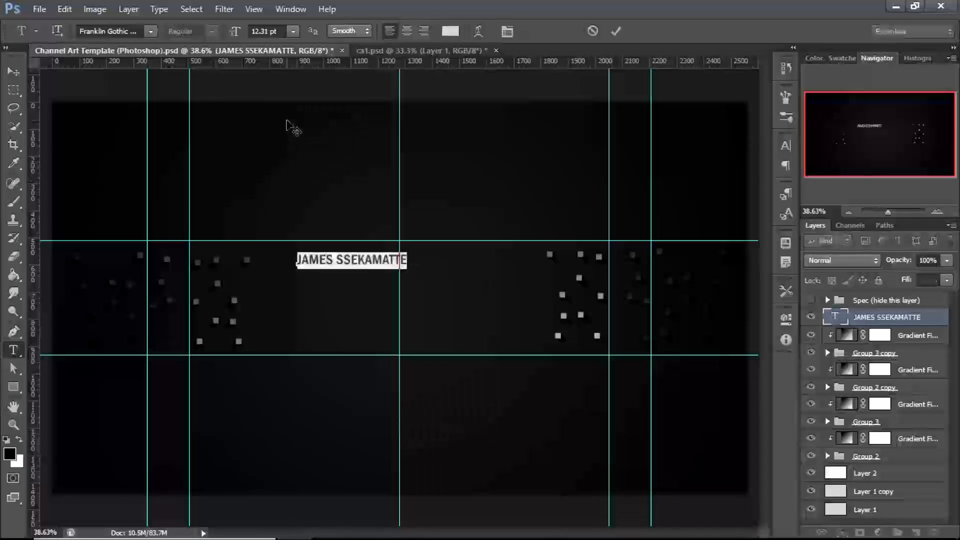
drag(234, 36, 247, 39)
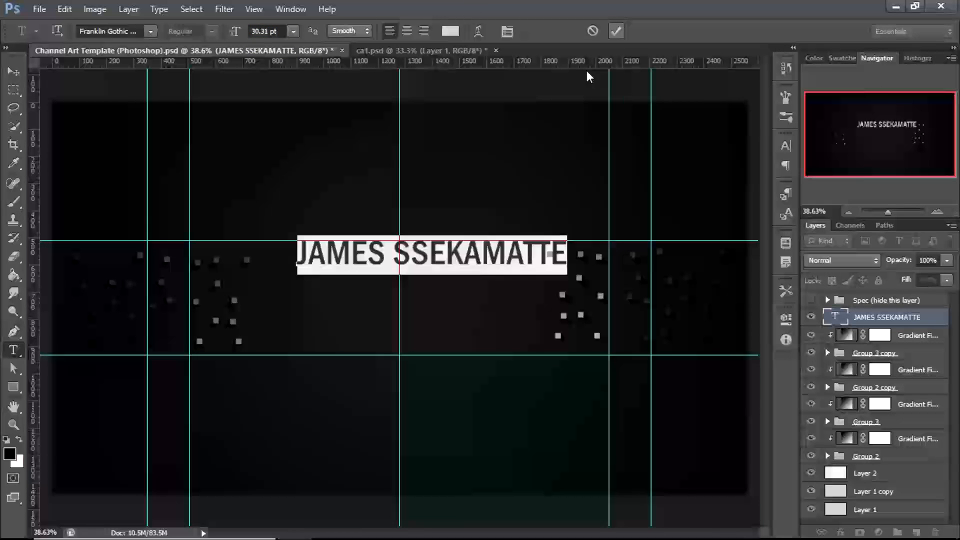
click(616, 31)
key(v)
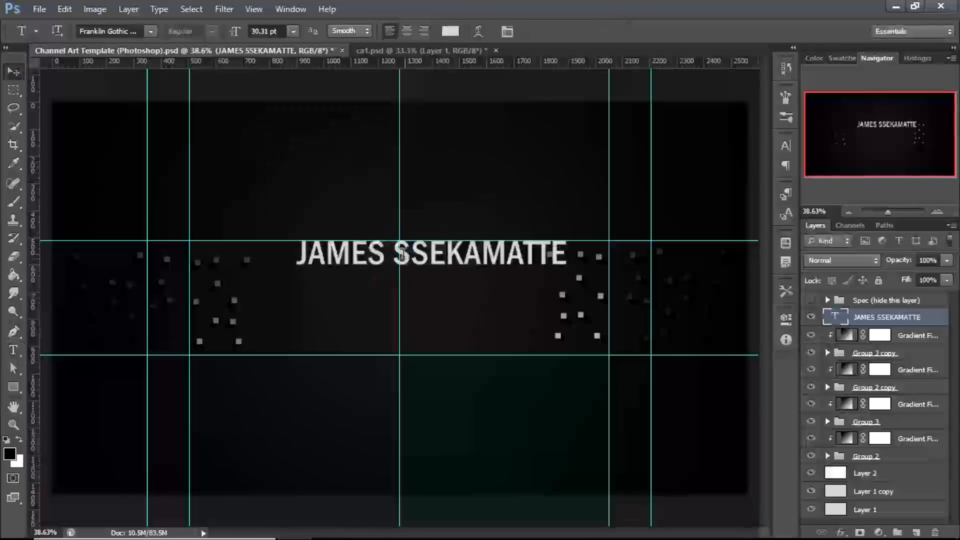
drag(404, 257, 379, 264)
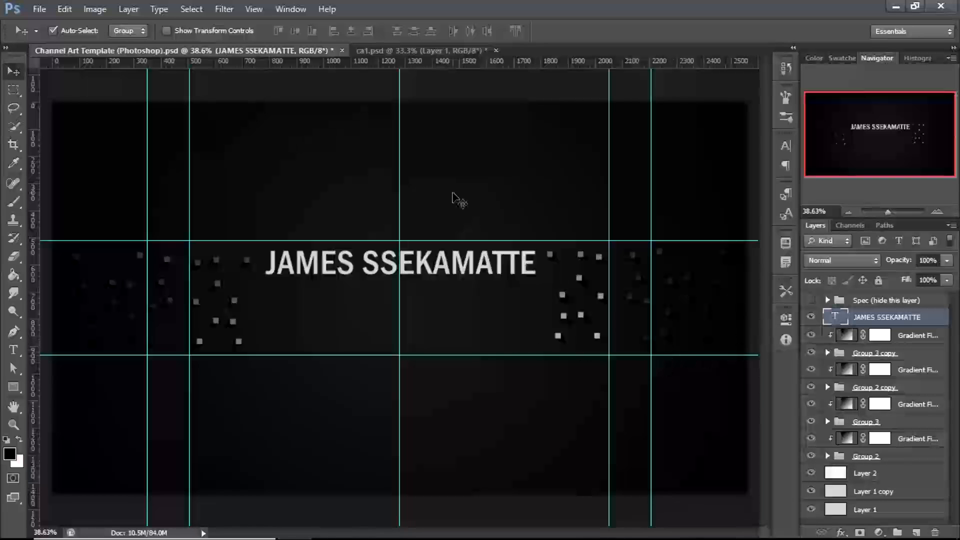
Add the tagline "GRAPHIC DESIGN|ILLUSTRATIONS|LIFE" at 12.31 pt, following the ca1.psd reference, and place it below the name.
click(429, 50)
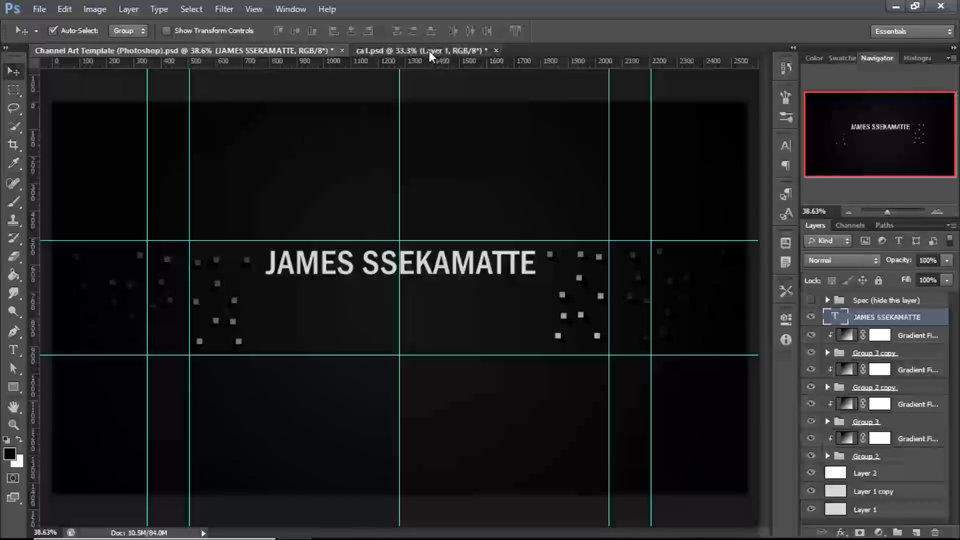
click(230, 50)
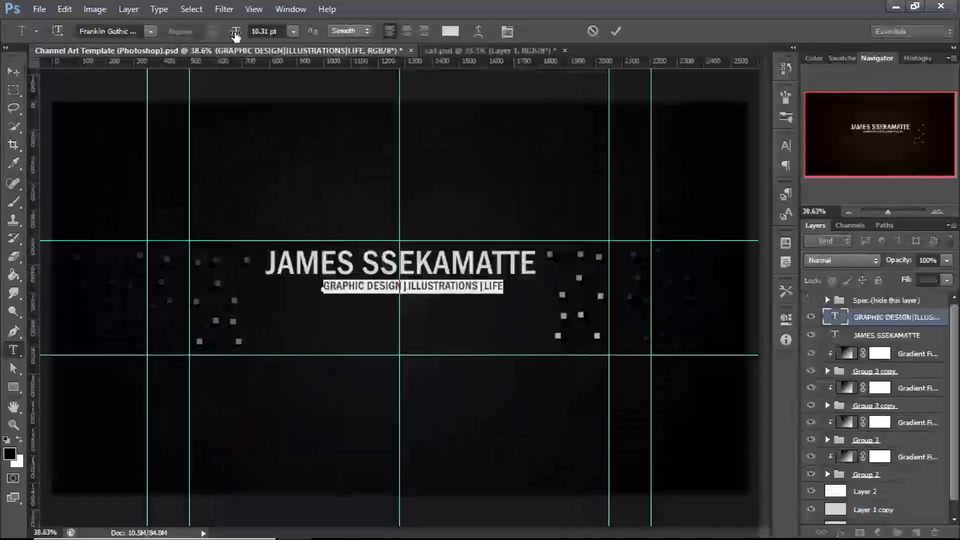
drag(235, 35, 235, 36)
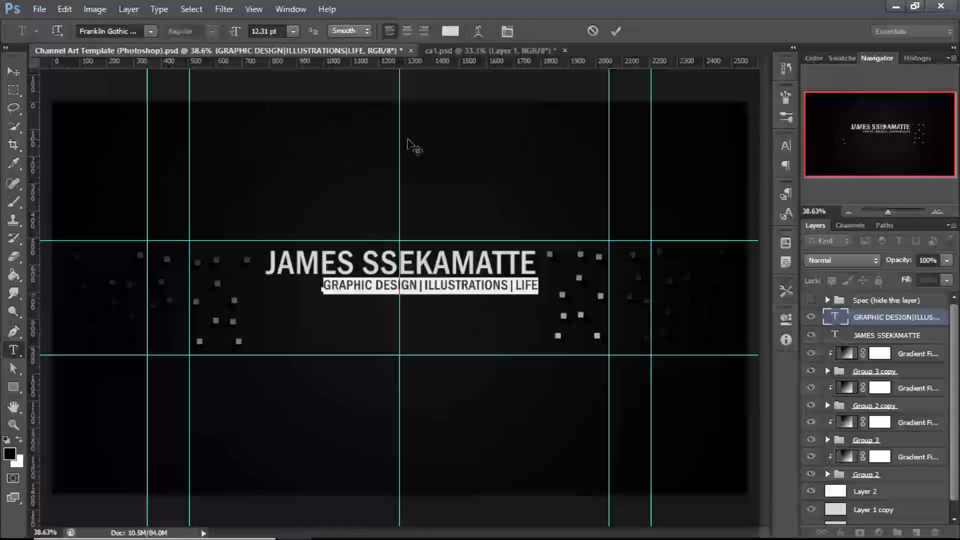
click(616, 31)
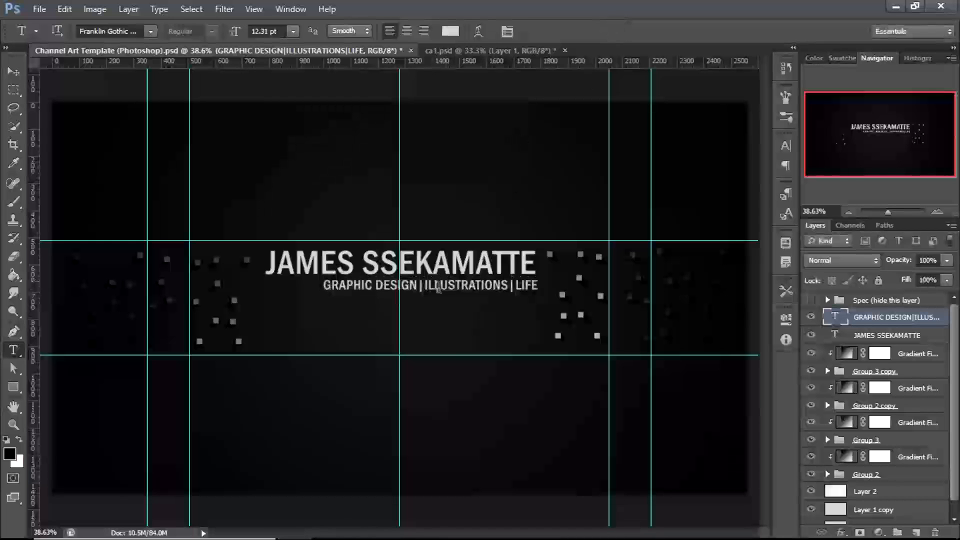
click(422, 278)
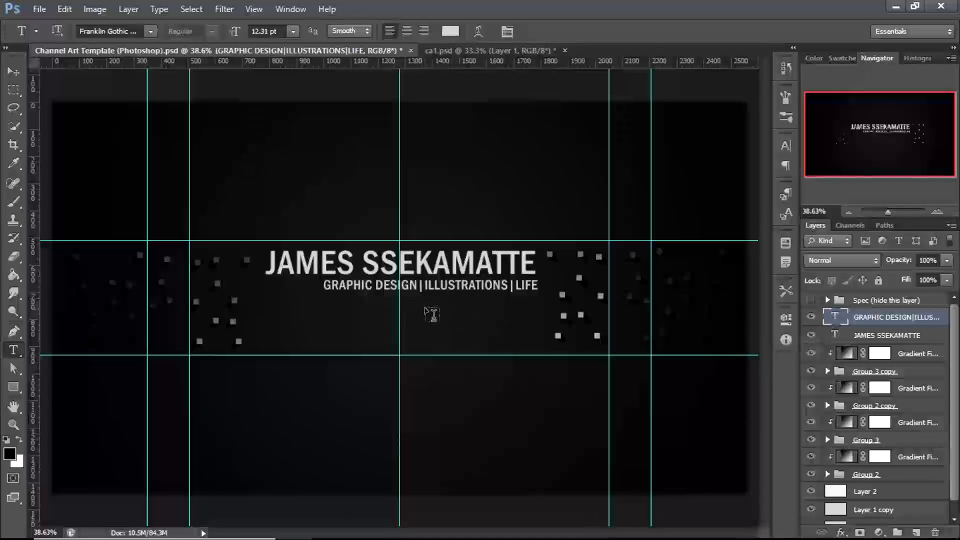
key(v)
drag(421, 289, 398, 301)
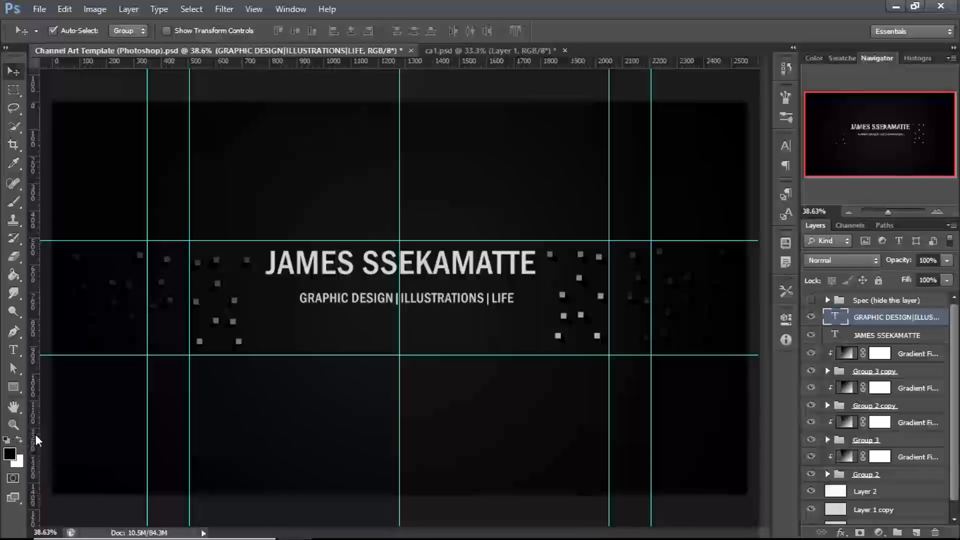
Draw a near-black rectangle about 827 × 92 px around the tagline and place its layer beneath the tagline text.
click(13, 387)
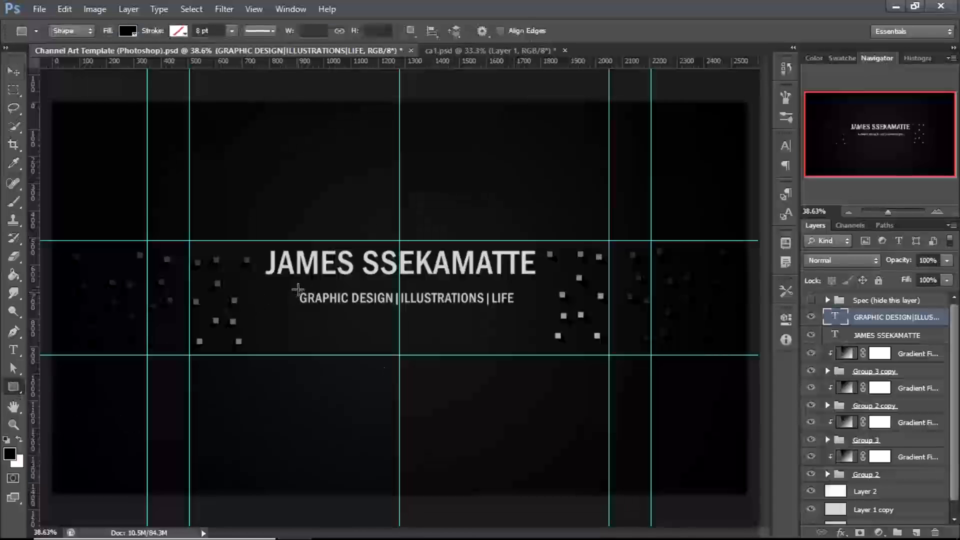
drag(295, 287, 519, 312)
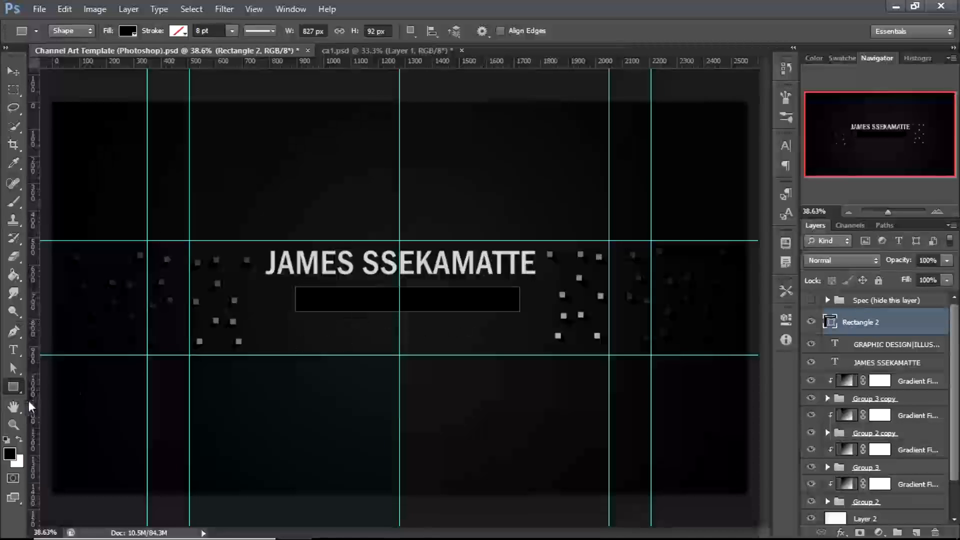
click(14, 164)
click(260, 220)
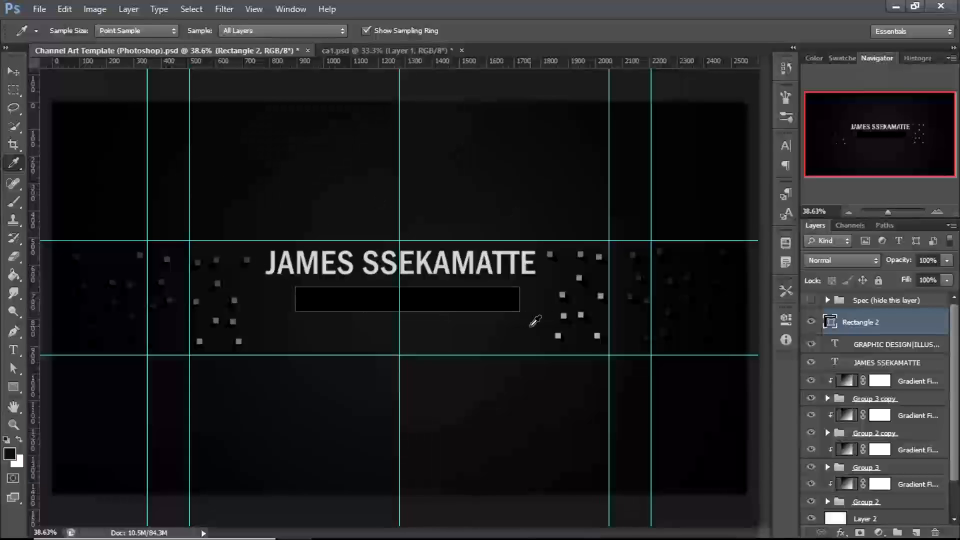
key(g)
drag(831, 321, 858, 346)
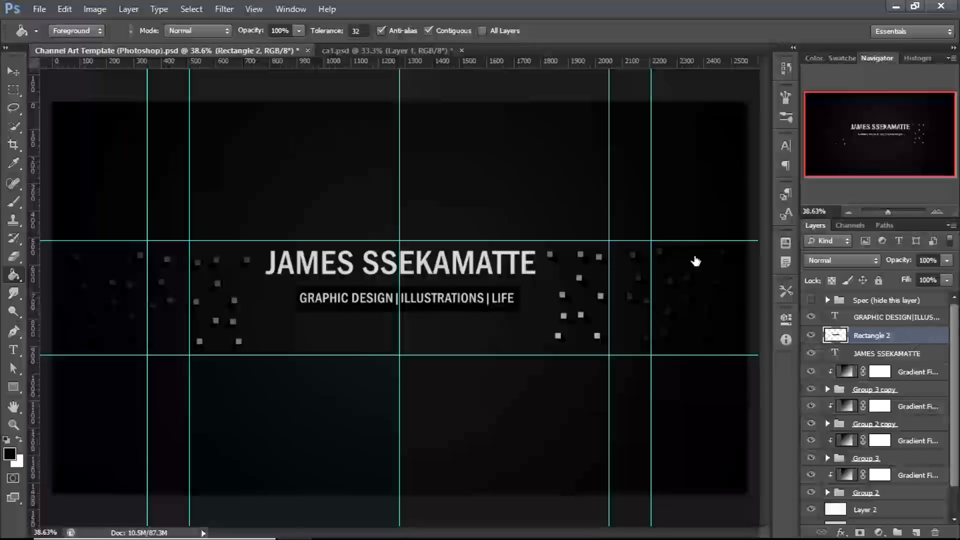
Apply a drop shadow with reduced opacity to the rectangle behind the tagline and set the layer's opacity to 35%.
double_click(910, 335)
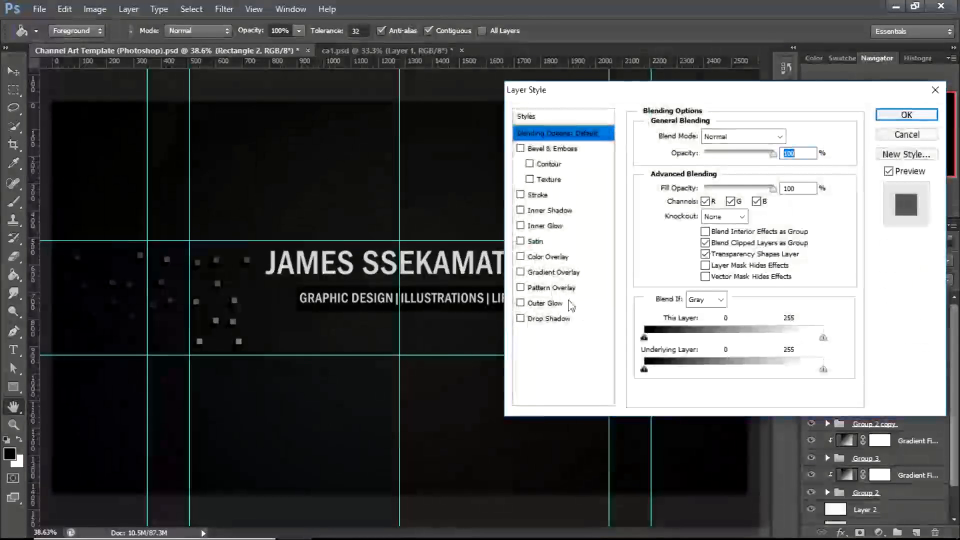
click(521, 319)
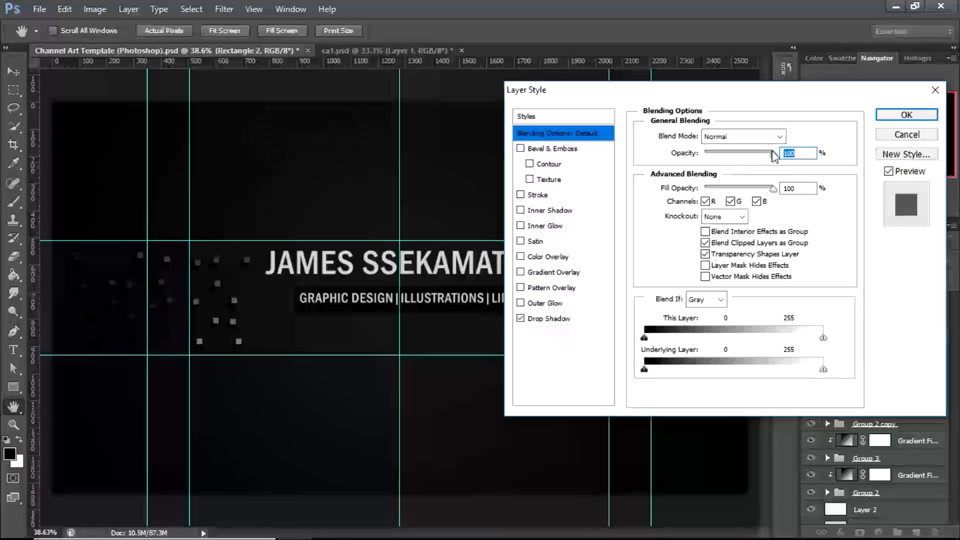
drag(773, 155, 739, 169)
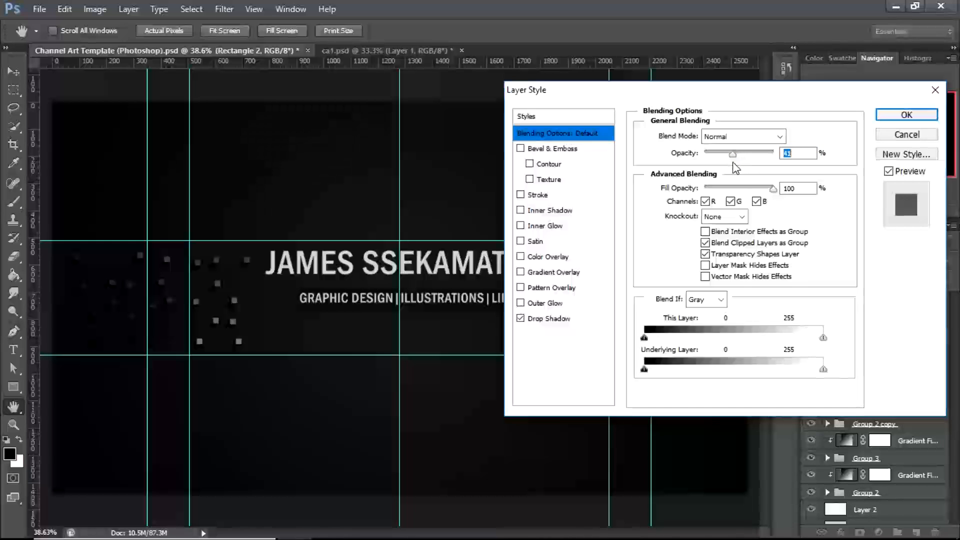
click(546, 319)
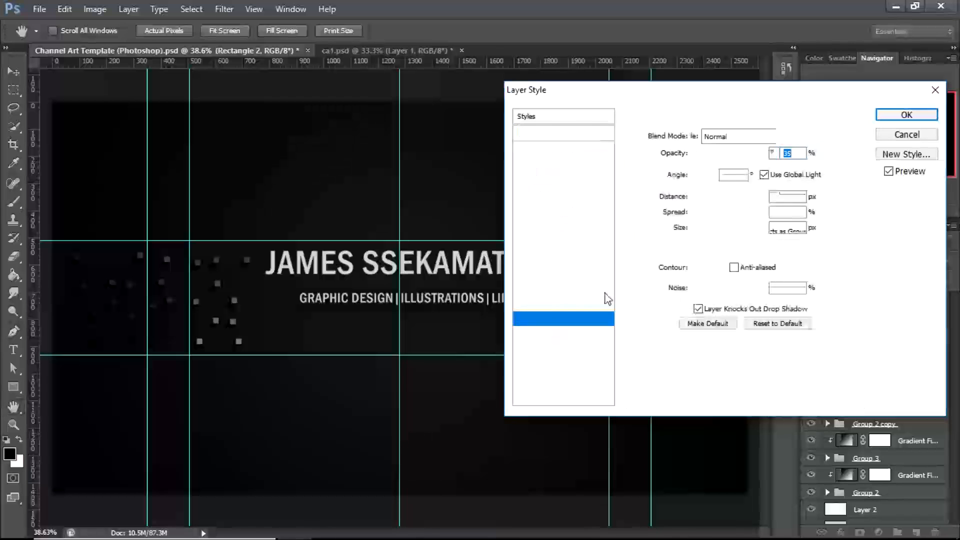
drag(713, 155, 707, 155)
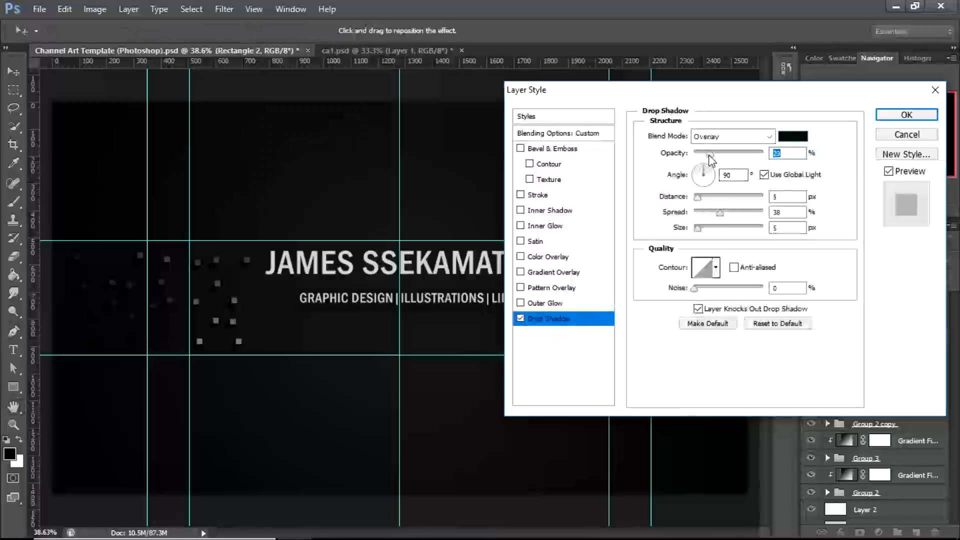
click(900, 115)
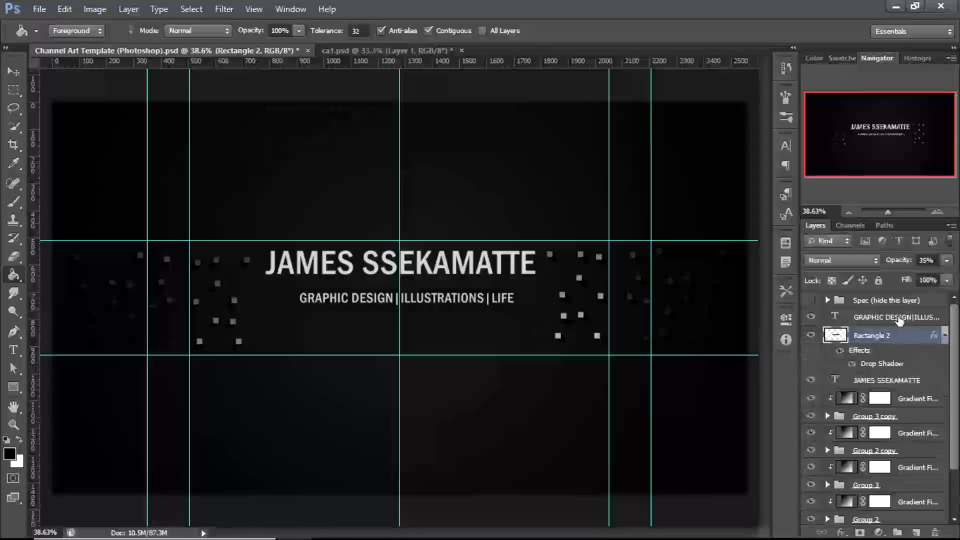
Group the tagline with its backing rectangle and move the group slightly to centre it under the name.
click(811, 318)
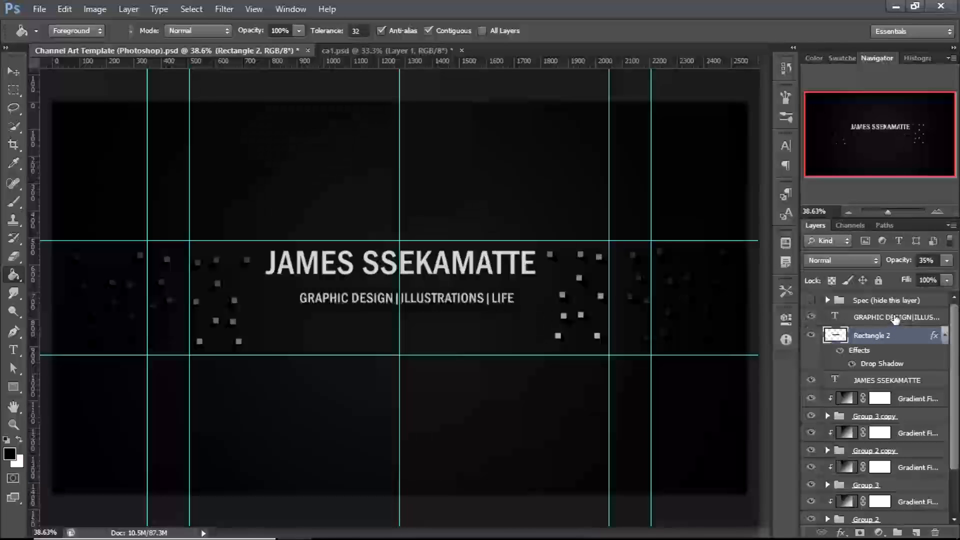
click(893, 318)
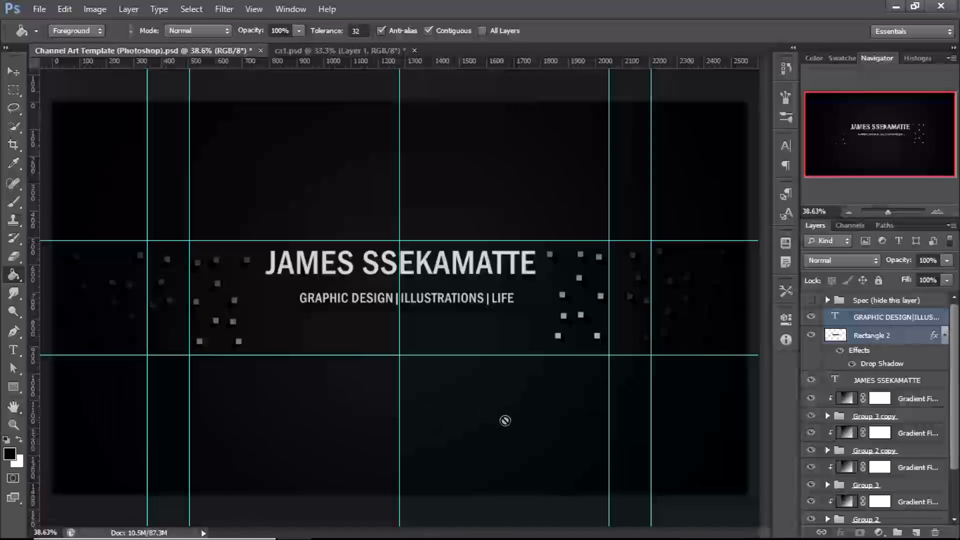
key(ctrl+g)
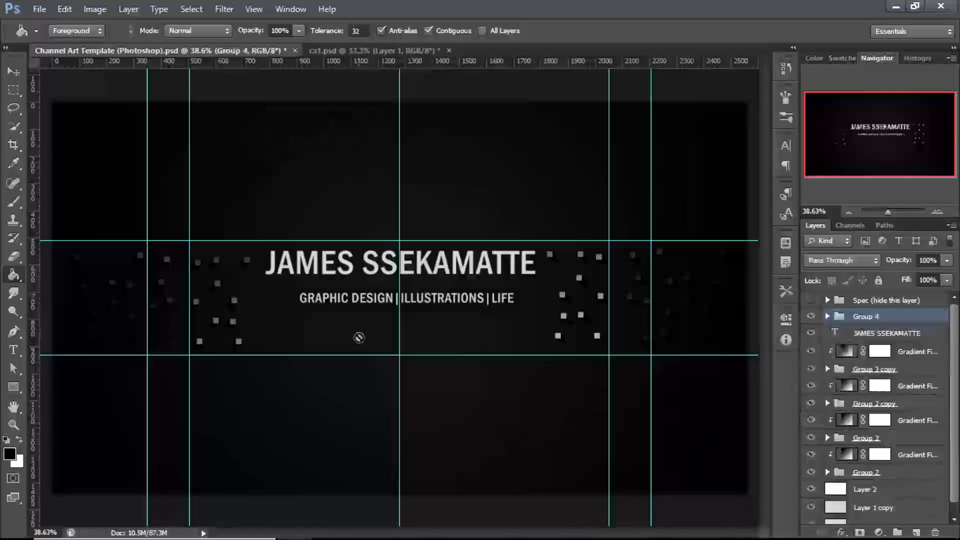
key(v)
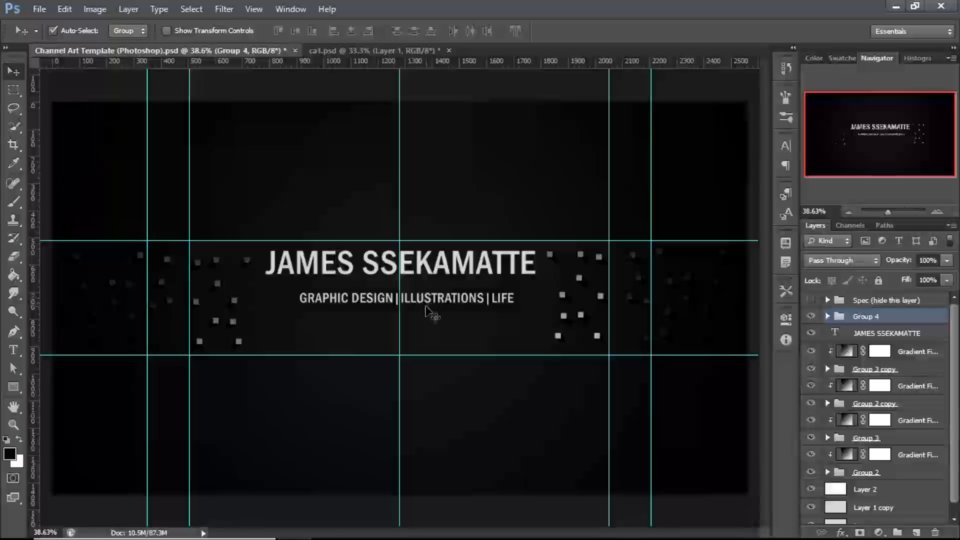
drag(435, 308, 421, 311)
Add the text line "New Videos: Wednesday and Sunday" at 12.31 pt below the tagline, checking it against the ca1.psd reference.
key(t)
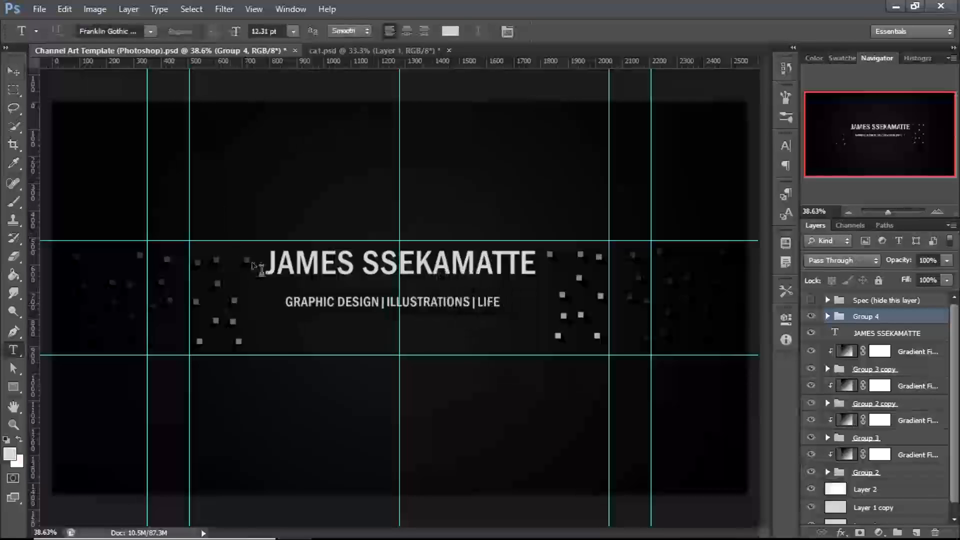
click(269, 342)
text(New Videos: Wednesday and Sunday)
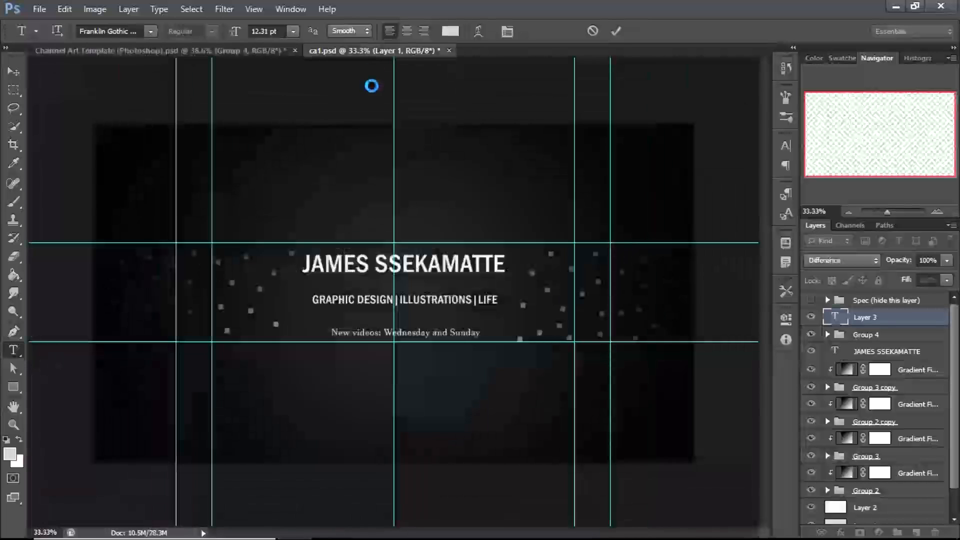
click(185, 49)
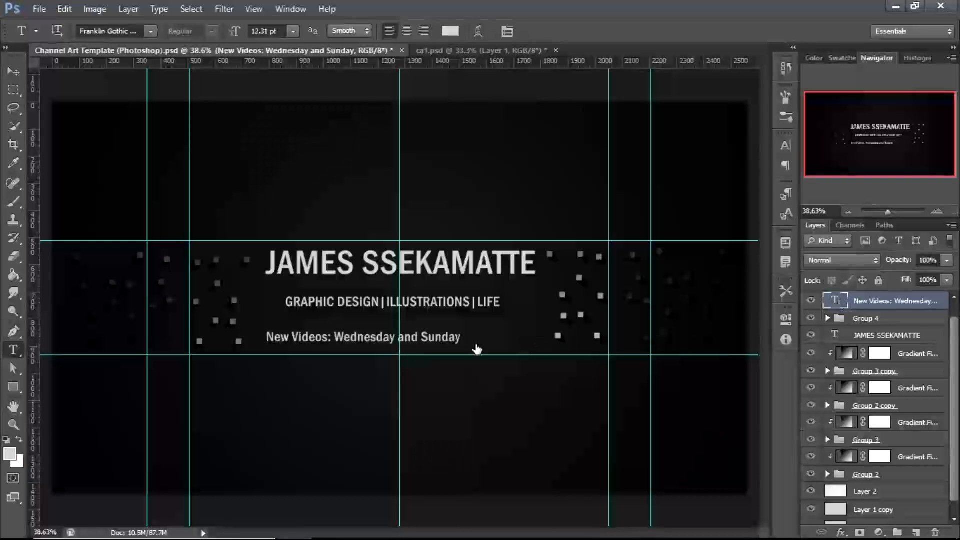
Change the whole "New Videos: Wednesday and Sunday" line to a light calligraphic serif font and centre it beneath the tagline.
triple_click(477, 349)
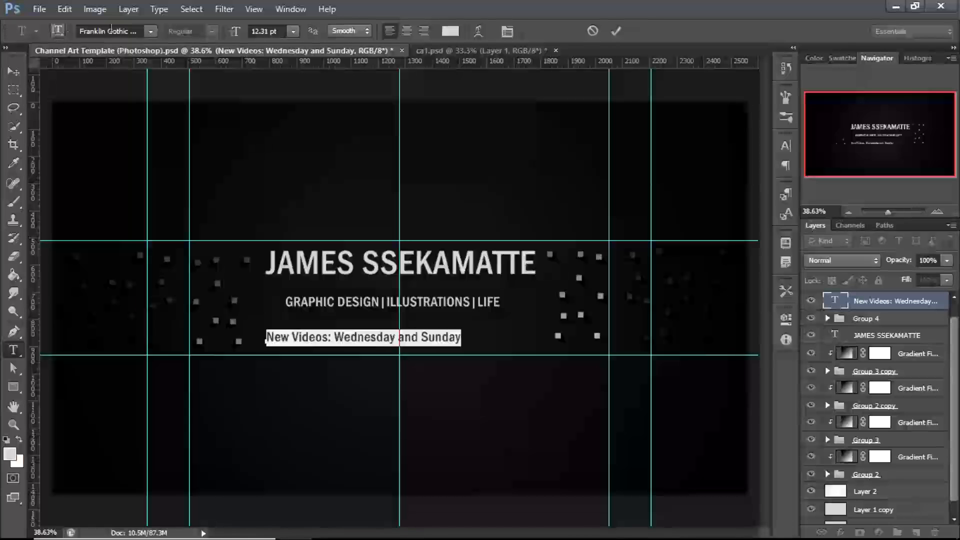
click(129, 32)
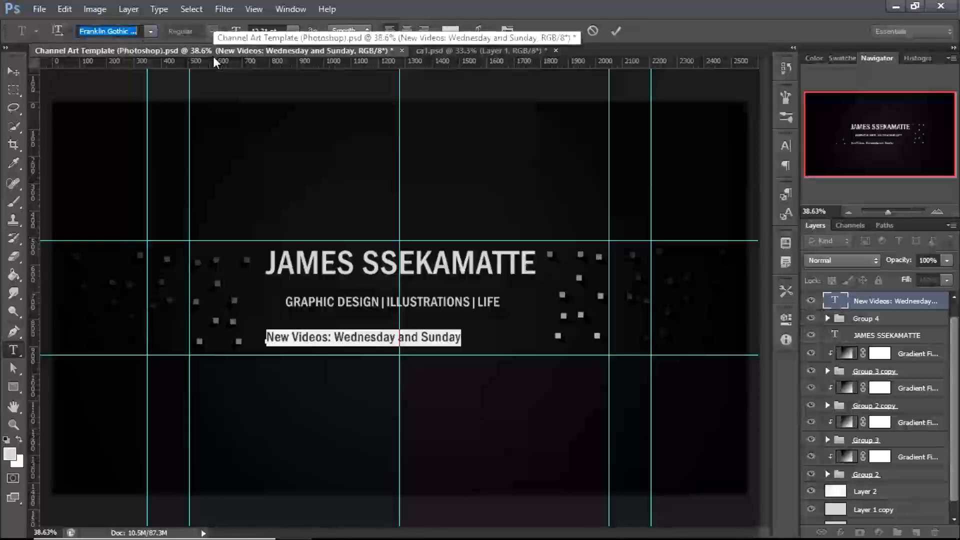
key(Down)
key(Down)
key(Down)
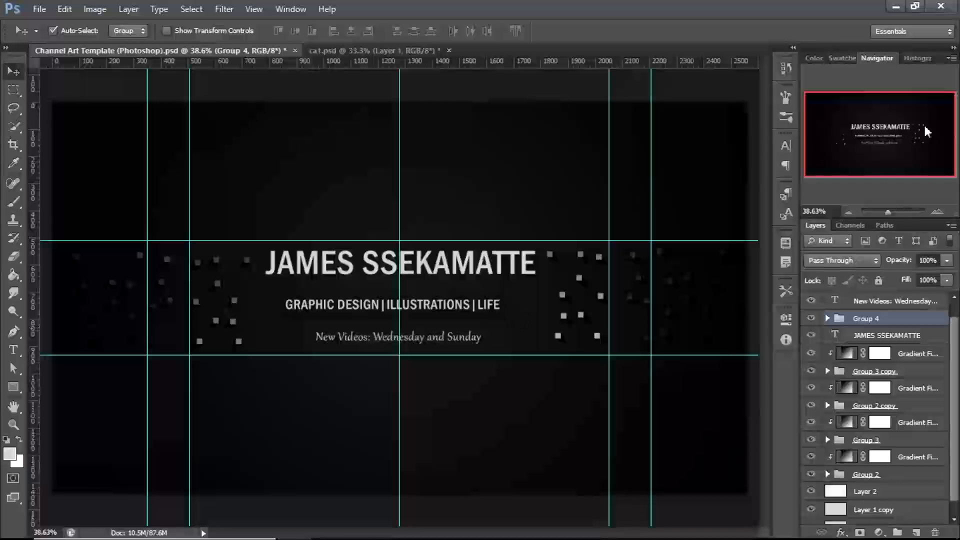
Hide the guides in the Channel Art Template and compare the design with the ca1.psd reference.
click(289, 9)
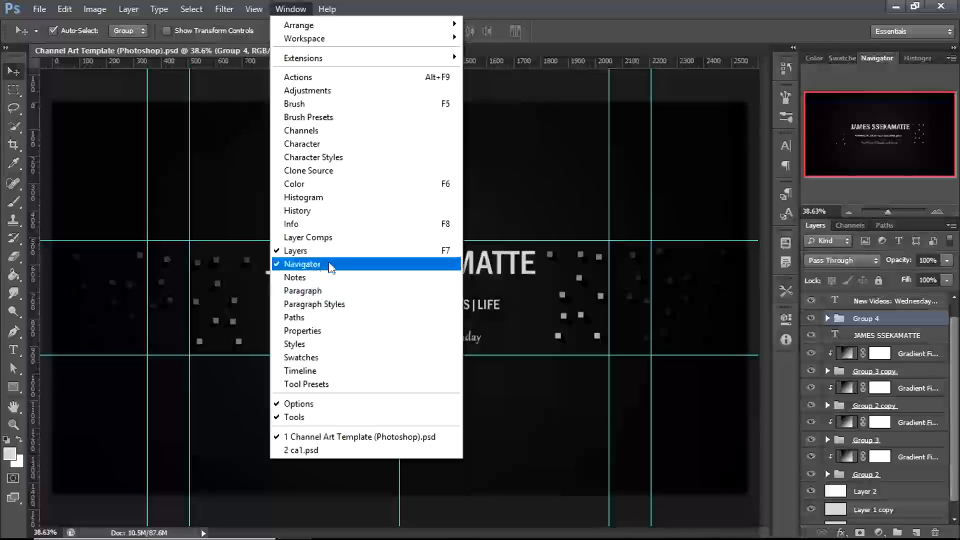
click(593, 16)
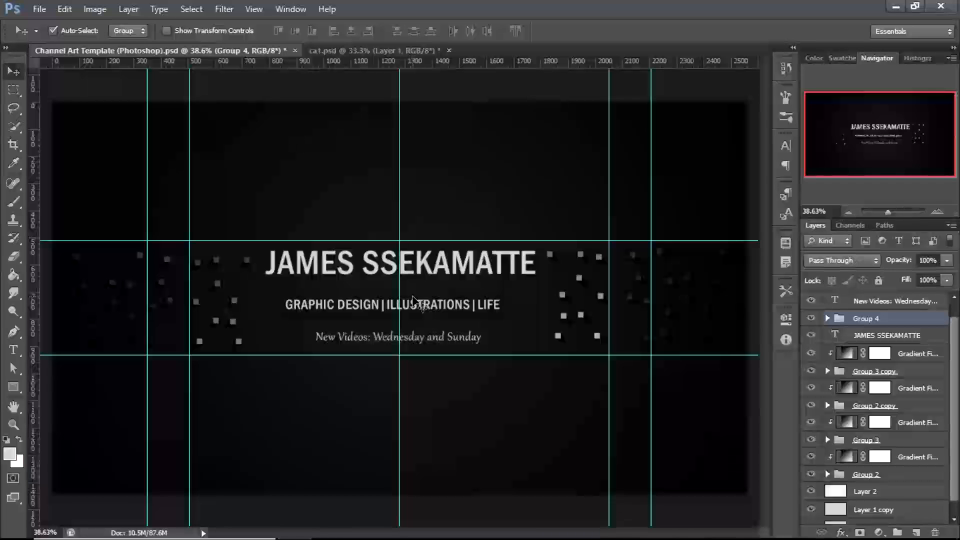
key(ctrl+semicolon)
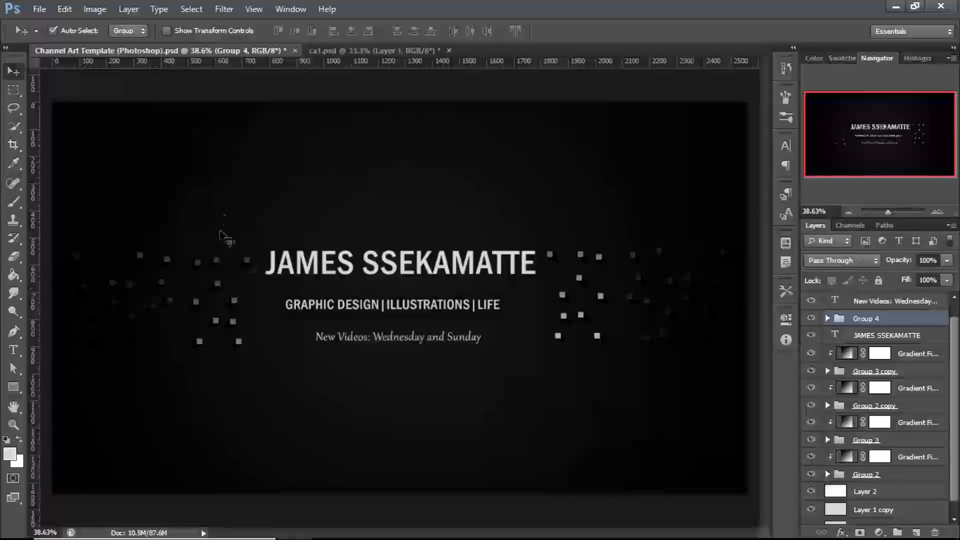
click(352, 51)
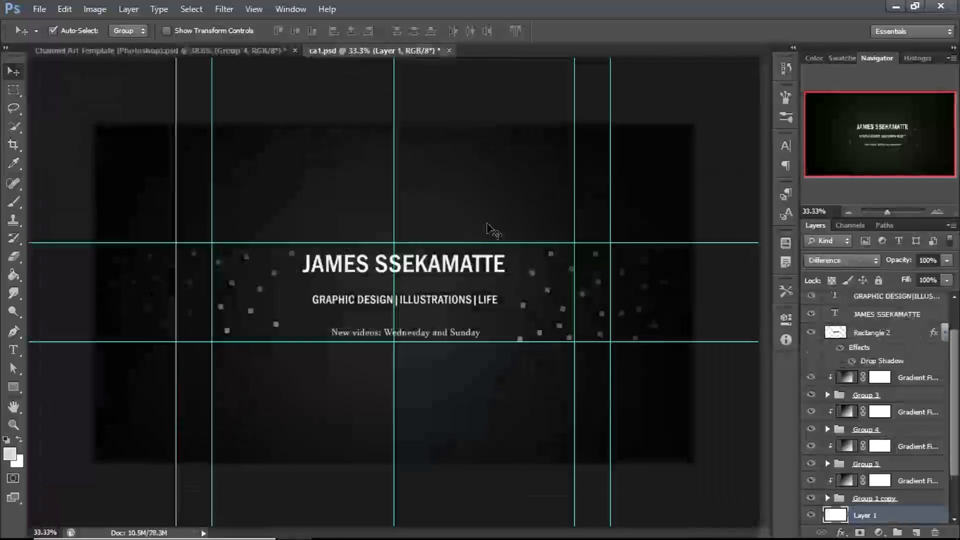
click(168, 49)
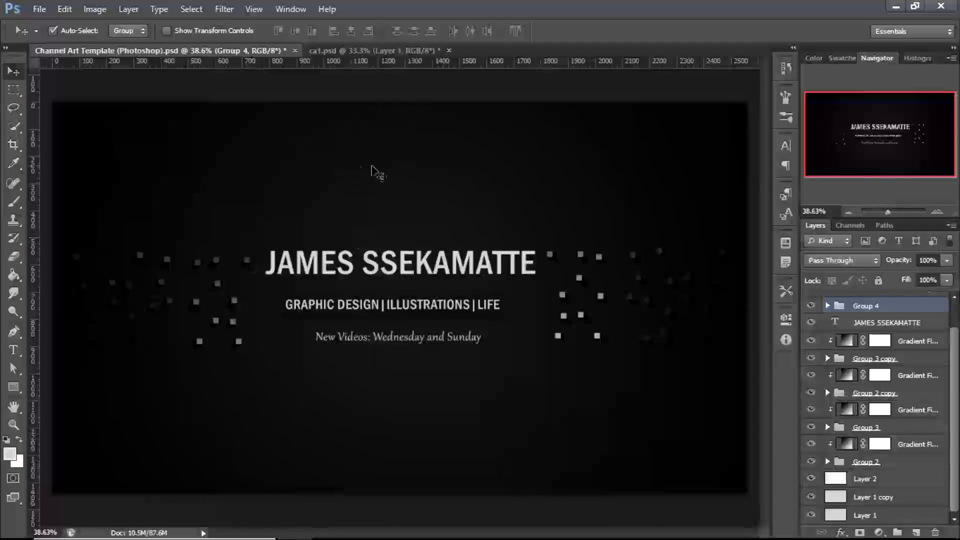